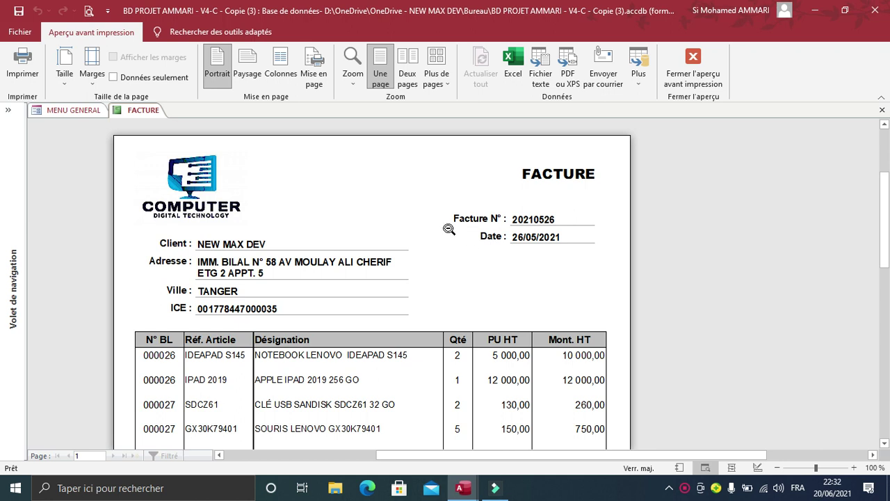
Examine the FACTURE report's client header, article lines, totals and amount in words.
{"action": "scroll", "coordinate": [449, 229], "scroll_direction": "down", "scroll_amount": 10}
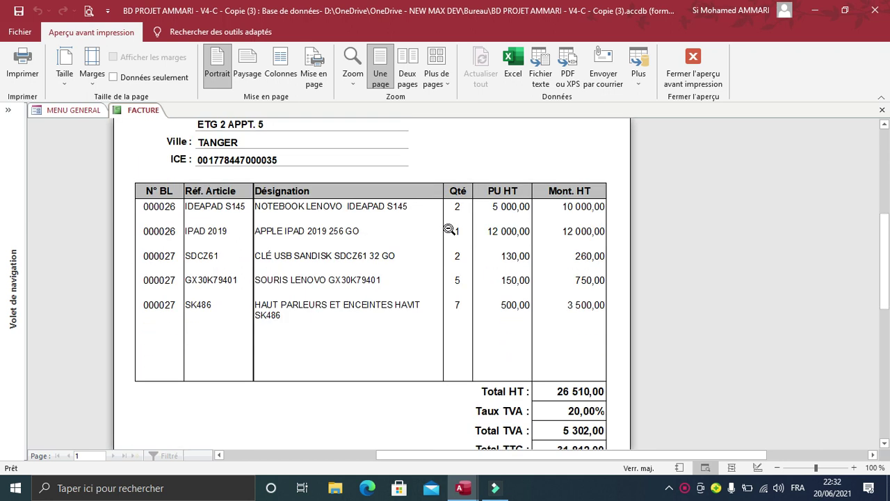
{"action": "scroll", "coordinate": [449, 229], "scroll_direction": "up", "scroll_amount": 10}
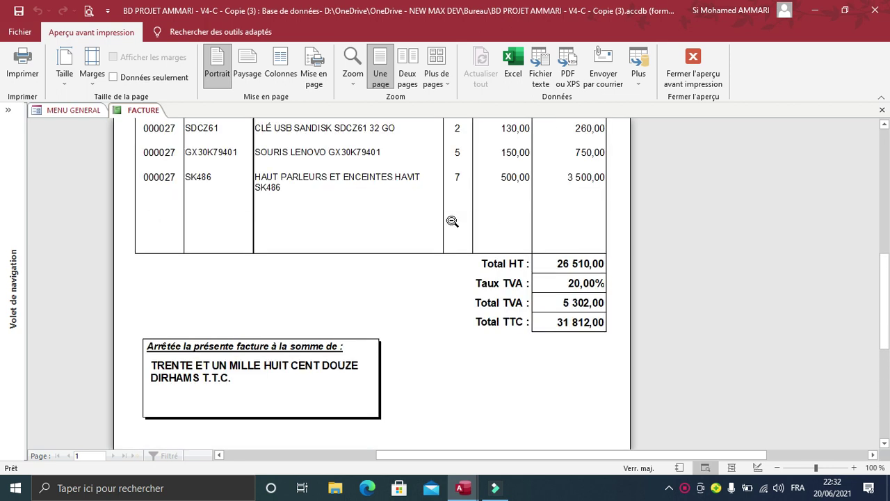
{"action": "scroll", "coordinate": [422, 352], "scroll_direction": "down", "scroll_amount": 1}
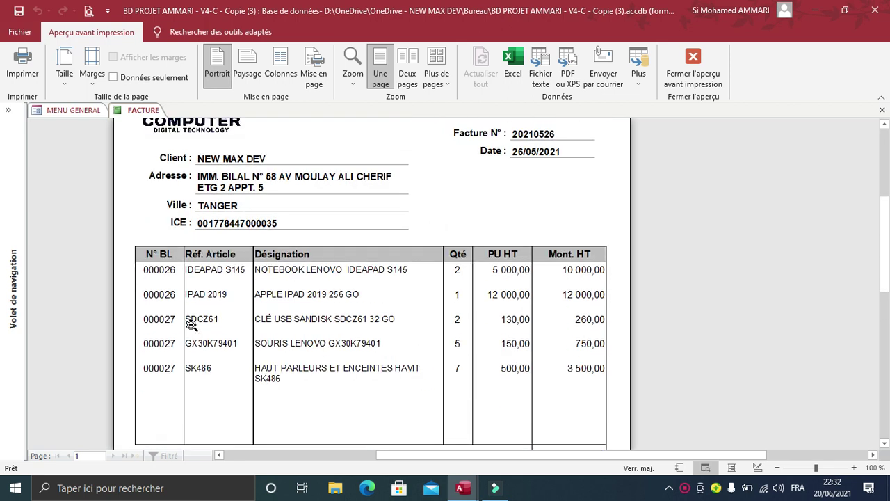
{"action": "scroll", "coordinate": [152, 352], "scroll_direction": "down", "scroll_amount": 2}
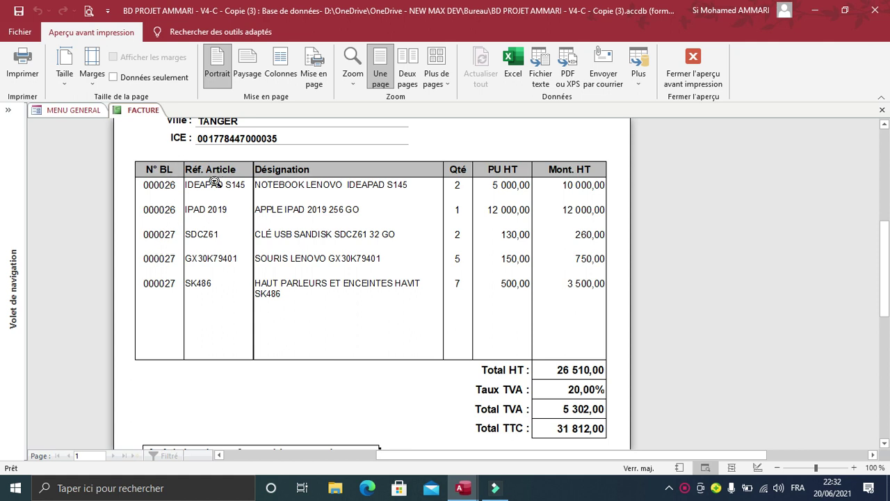
{"action": "scroll", "coordinate": [508, 339], "scroll_direction": "down", "scroll_amount": 2}
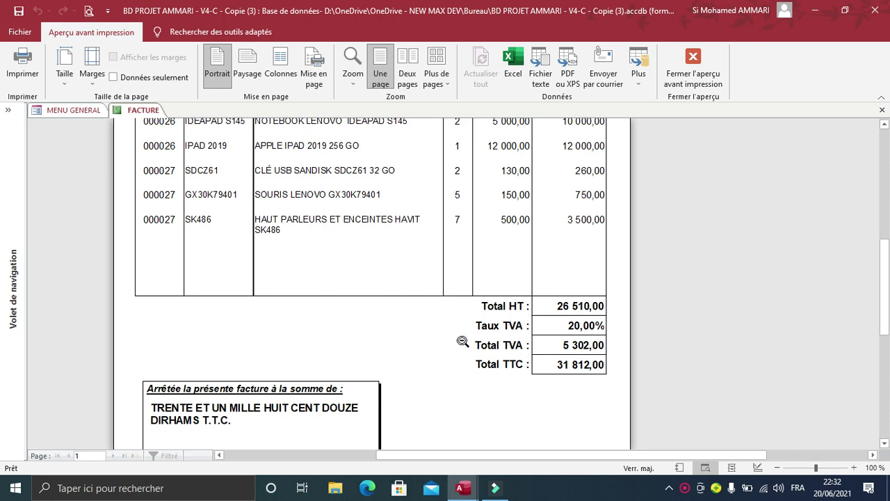
{"action": "scroll", "coordinate": [508, 328], "scroll_direction": "up", "scroll_amount": 5}
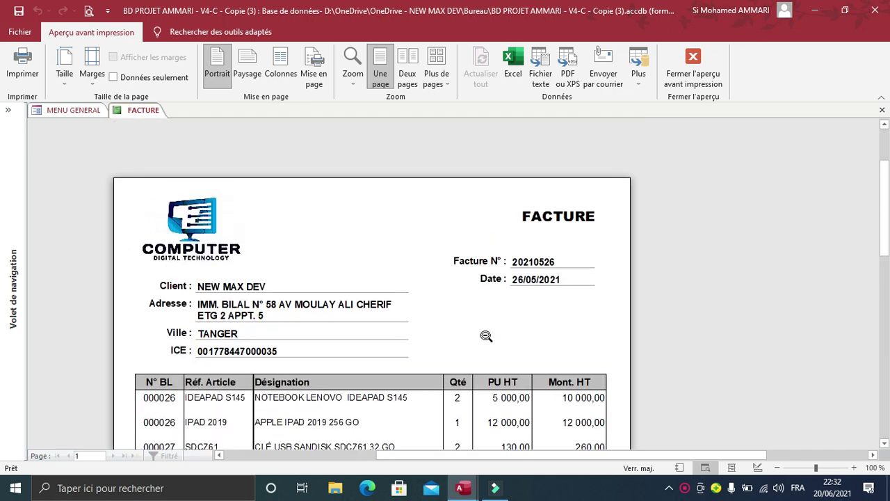
{"action": "scroll", "coordinate": [497, 297], "scroll_direction": "down", "scroll_amount": 3}
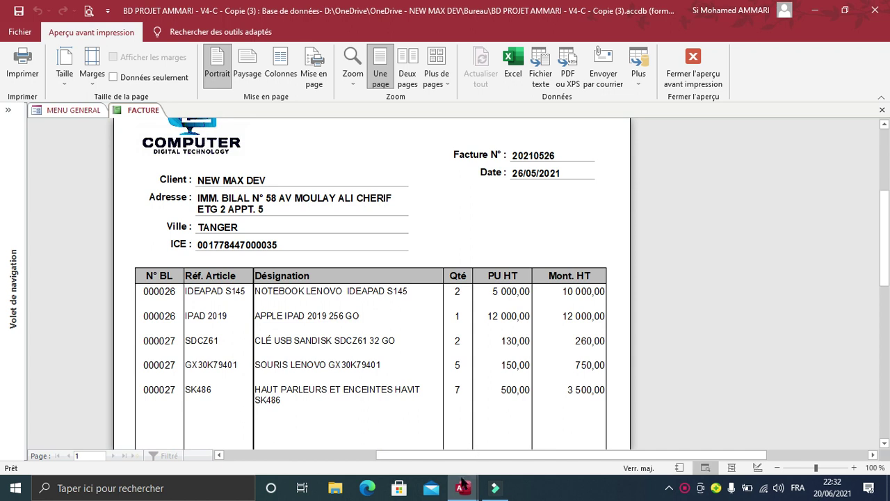
Switch to the V4-C database and start a new query in design view.
{"action": "mouse_move", "coordinate": [460, 487]}
{"action": "left_click", "coordinate": [548, 418]}
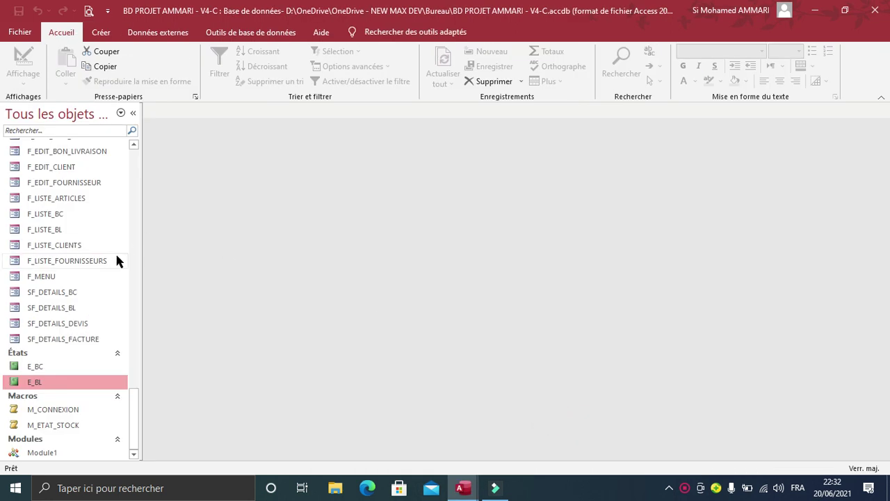
{"action": "scroll", "coordinate": [116, 260], "scroll_direction": "up", "scroll_amount": 10}
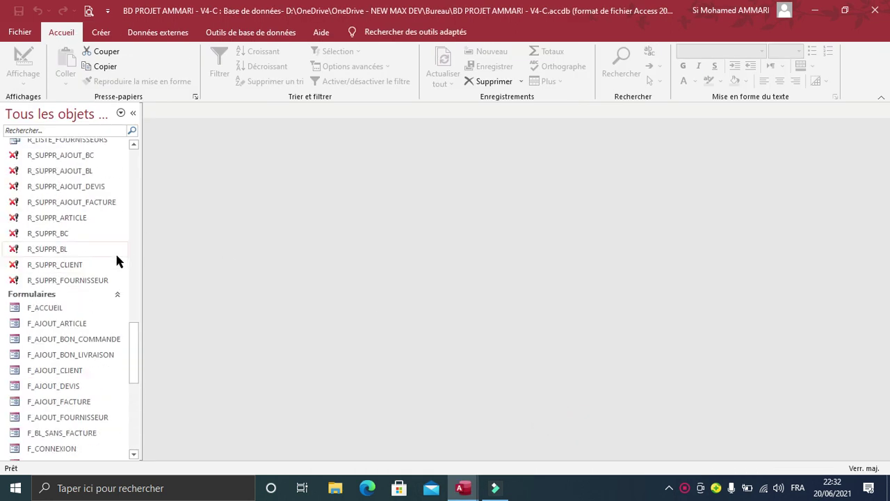
{"action": "left_click", "coordinate": [100, 33]}
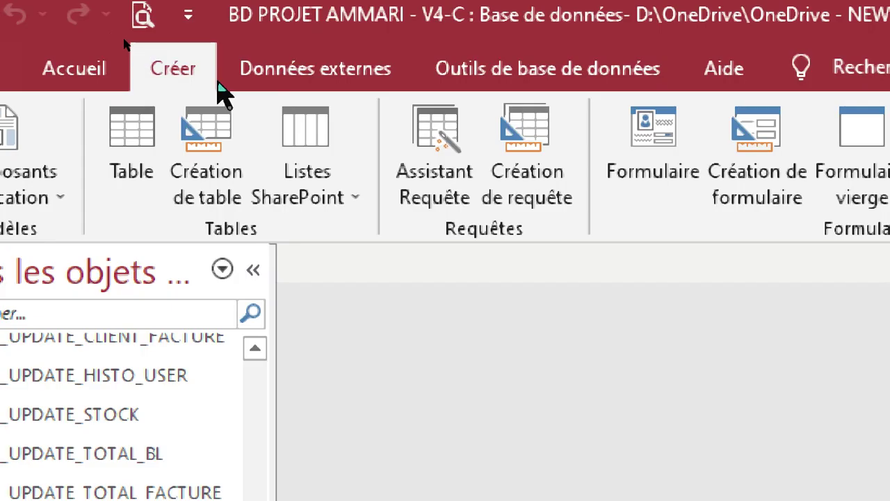
{"action": "left_click", "coordinate": [539, 202]}
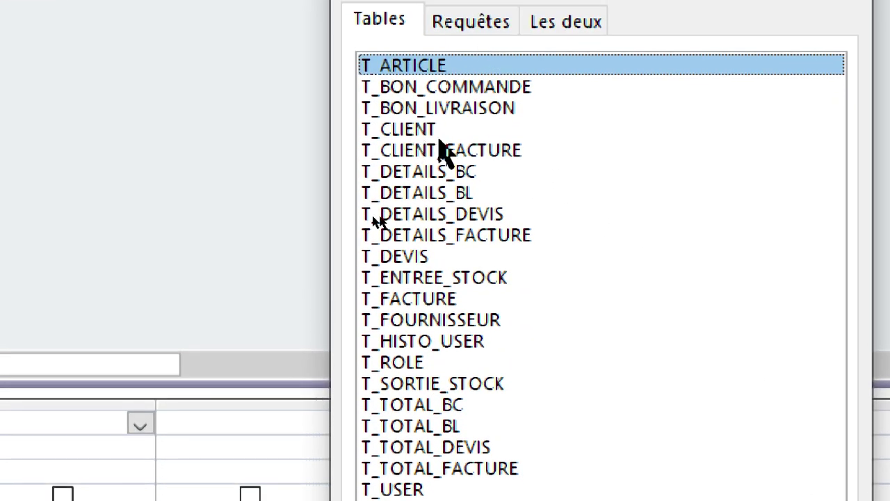
Add the tables T_CLIENT, T_FACTURE and T_DETAILS_FACTURE plus the query R_DETAILS_BL as sources of the new query.
{"action": "double_click", "coordinate": [410, 132]}
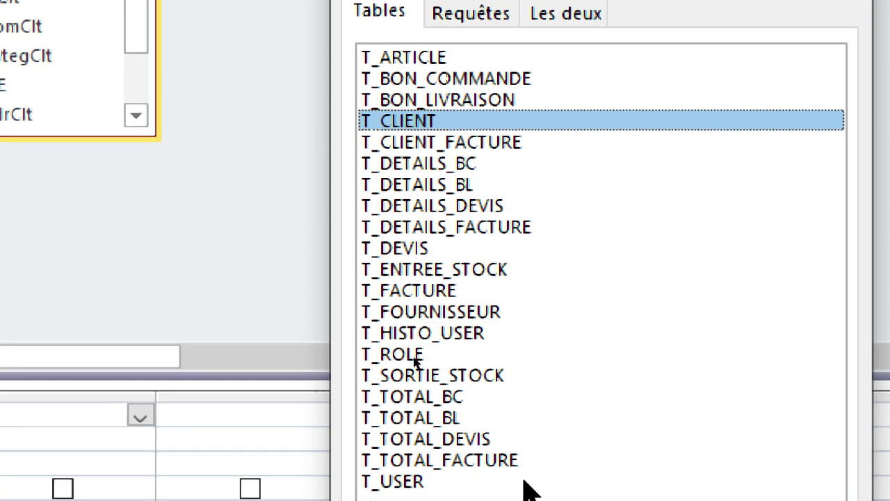
{"action": "double_click", "coordinate": [417, 298]}
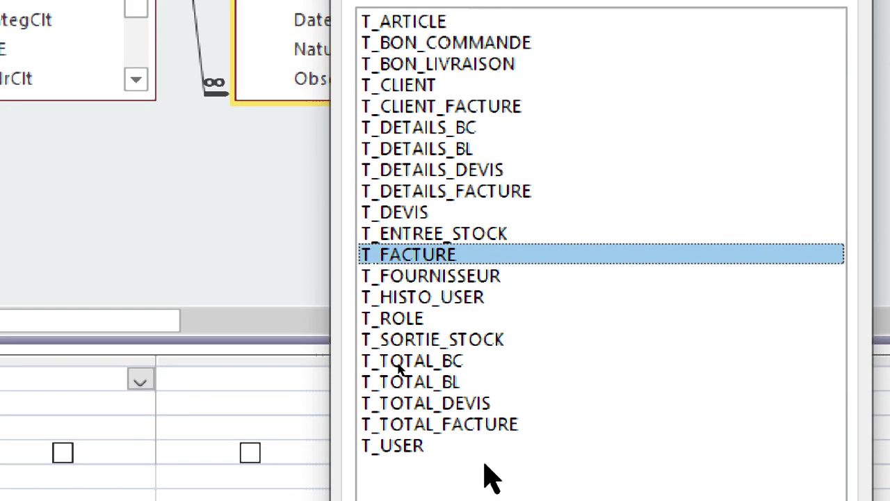
{"action": "left_click", "coordinate": [458, 196]}
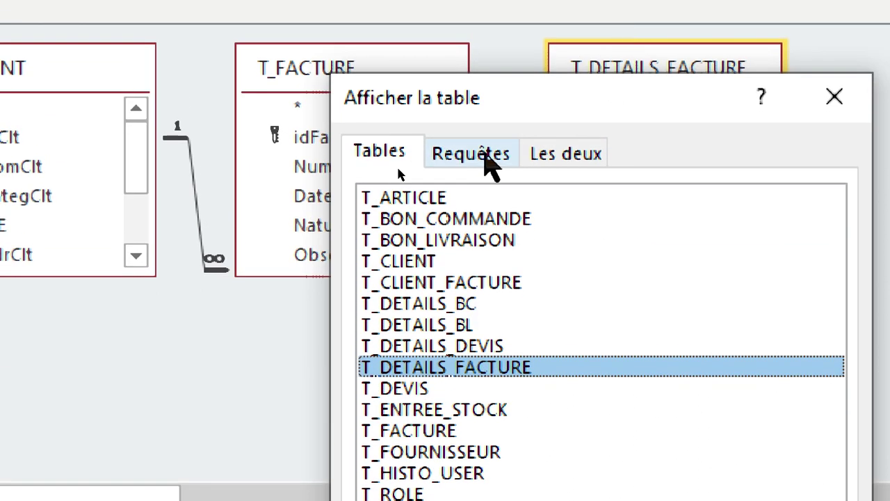
{"action": "left_click", "coordinate": [491, 166]}
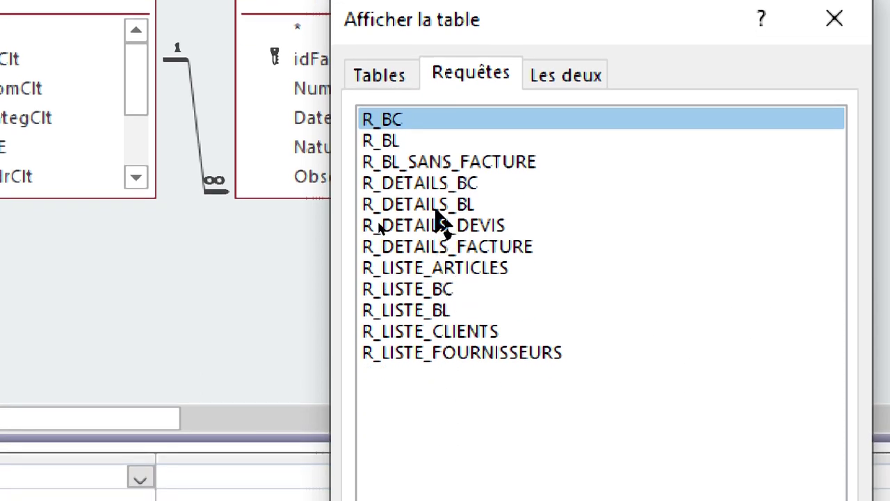
{"action": "left_click", "coordinate": [436, 207]}
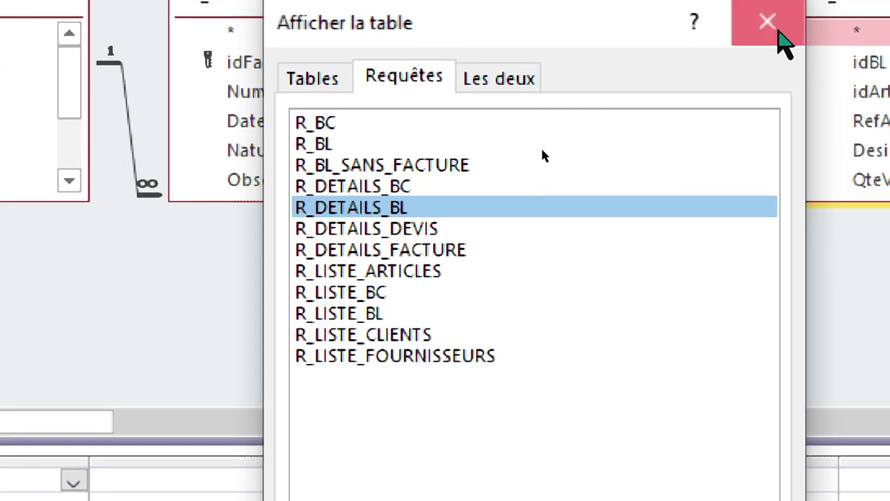
{"action": "left_click", "coordinate": [835, 19]}
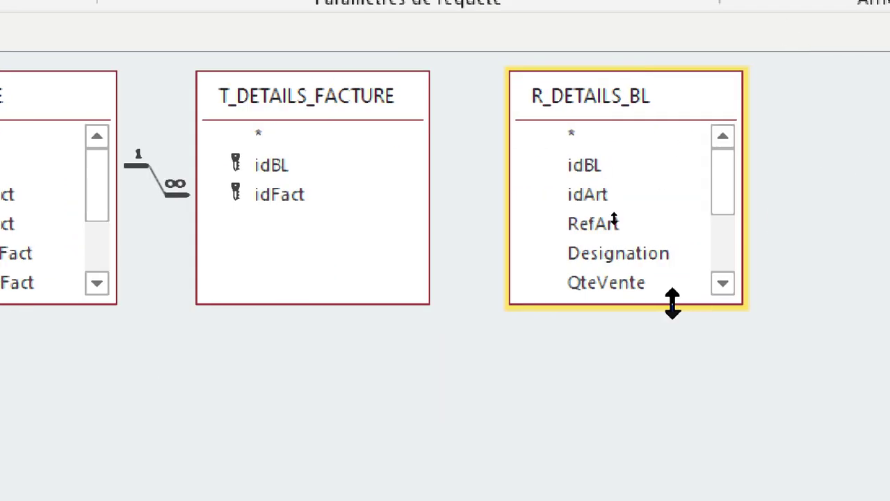
Enlarge the R_DETAILS_BL field list and join its idBL field to idBL in T_DETAILS_FACTURE.
{"action": "left_click_drag", "start_coordinate": [803, 203], "coordinate": [789, 315]}
{"action": "left_click_drag", "start_coordinate": [658, 414], "coordinate": [646, 469]}
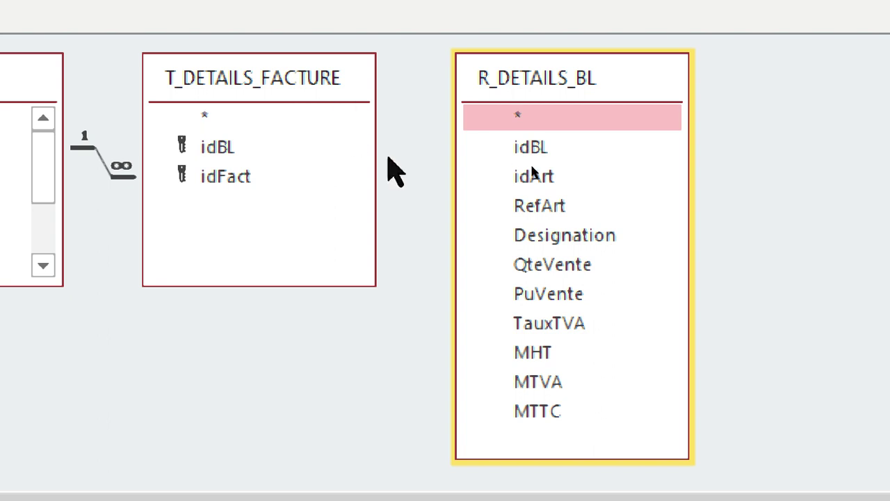
{"action": "left_click_drag", "start_coordinate": [578, 163], "coordinate": [219, 149]}
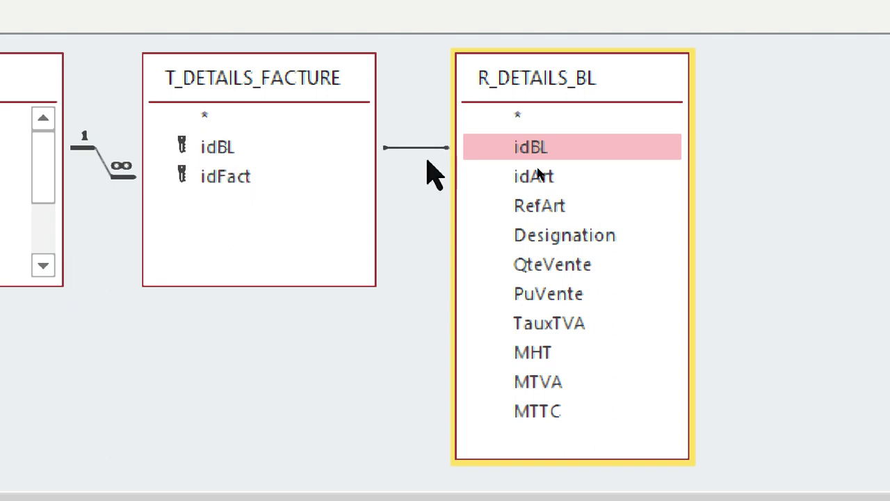
{"action": "left_click_drag", "start_coordinate": [606, 82], "coordinate": [660, 92]}
{"action": "left_click_drag", "start_coordinate": [666, 124], "coordinate": [712, 139]}
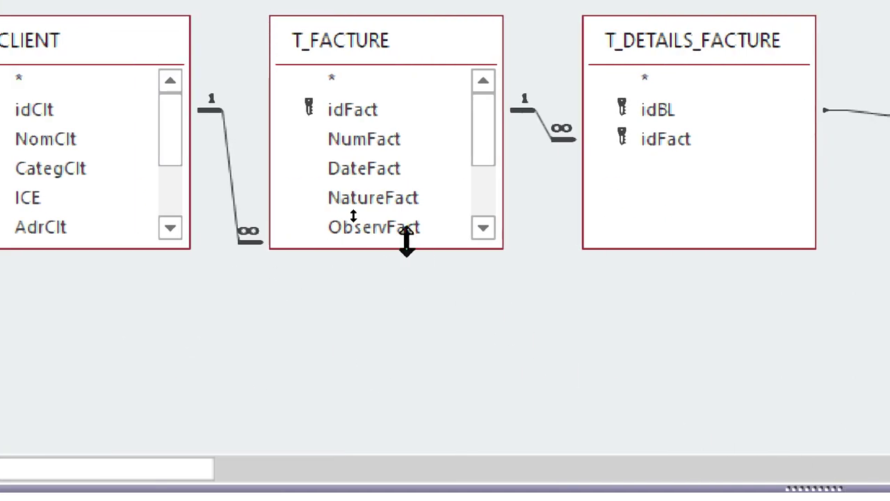
Enlarge the T_FACTURE and T_CLIENT field lists and add idFact, NumFact, DateFact, NatureFact and idClt from T_FACTURE to the query.
{"action": "left_click_drag", "start_coordinate": [407, 244], "coordinate": [402, 391]}
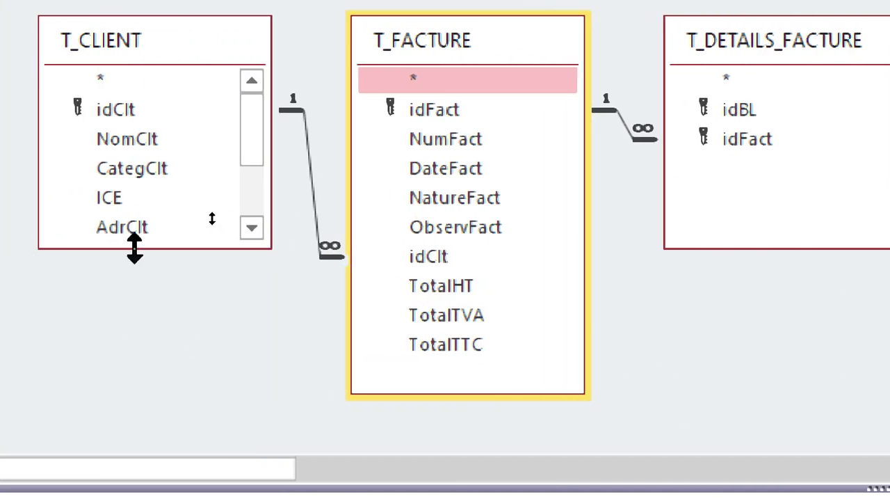
{"action": "left_click_drag", "start_coordinate": [134, 246], "coordinate": [123, 368]}
{"action": "left_click", "coordinate": [436, 125]}
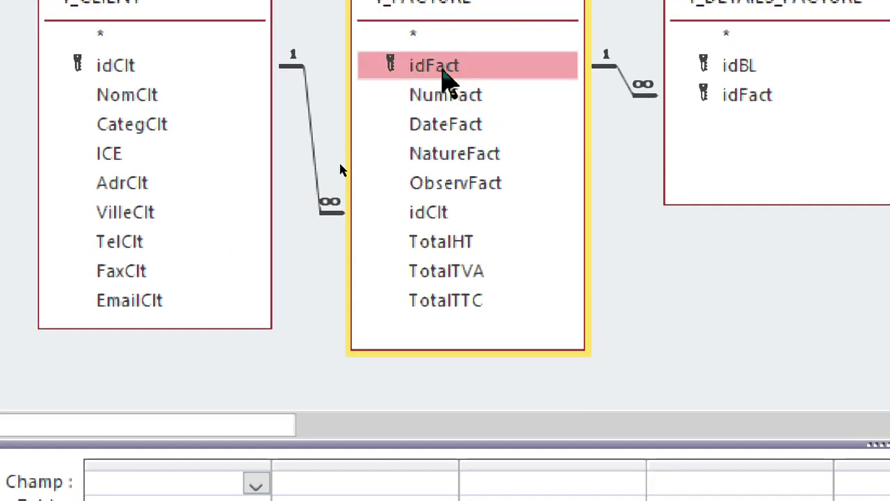
{"action": "double_click", "coordinate": [448, 68]}
{"action": "left_click_drag", "start_coordinate": [872, 443], "coordinate": [862, 401]}
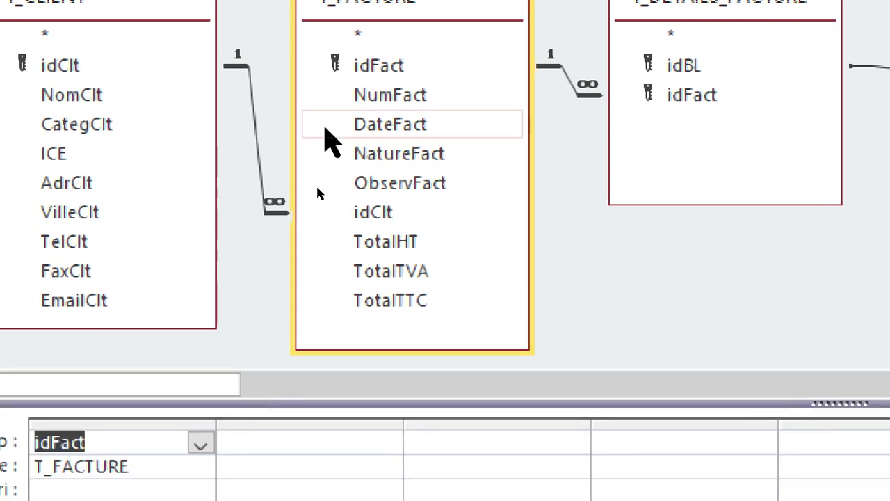
{"action": "double_click", "coordinate": [386, 96]}
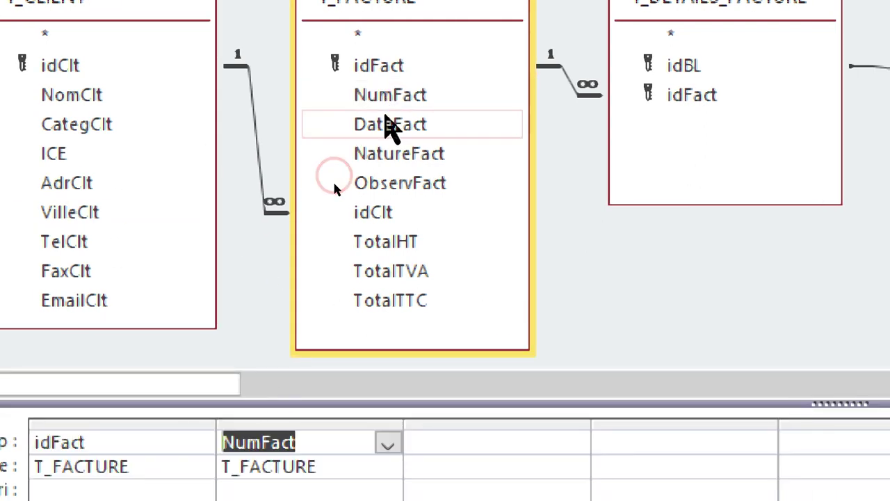
{"action": "double_click", "coordinate": [398, 126]}
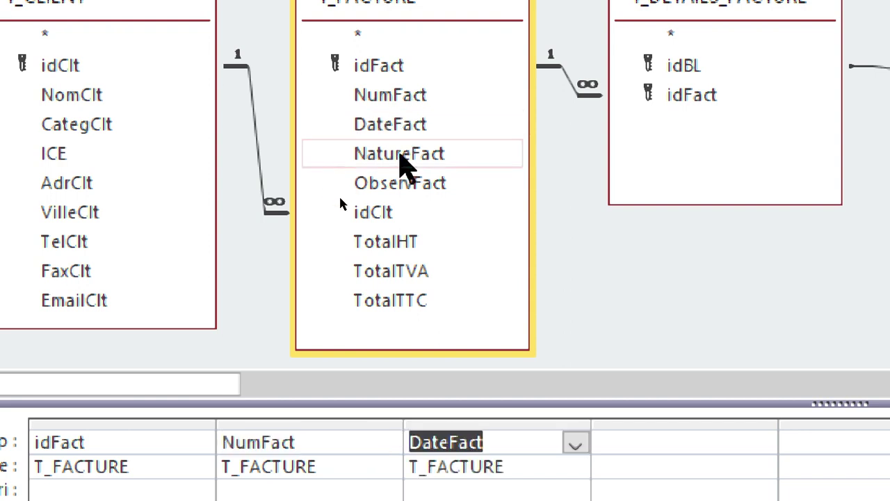
{"action": "double_click", "coordinate": [400, 155]}
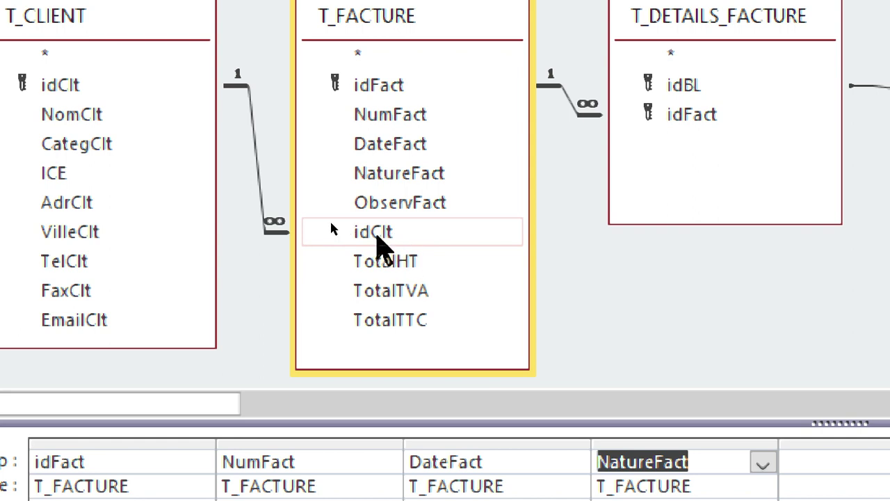
{"action": "double_click", "coordinate": [376, 234]}
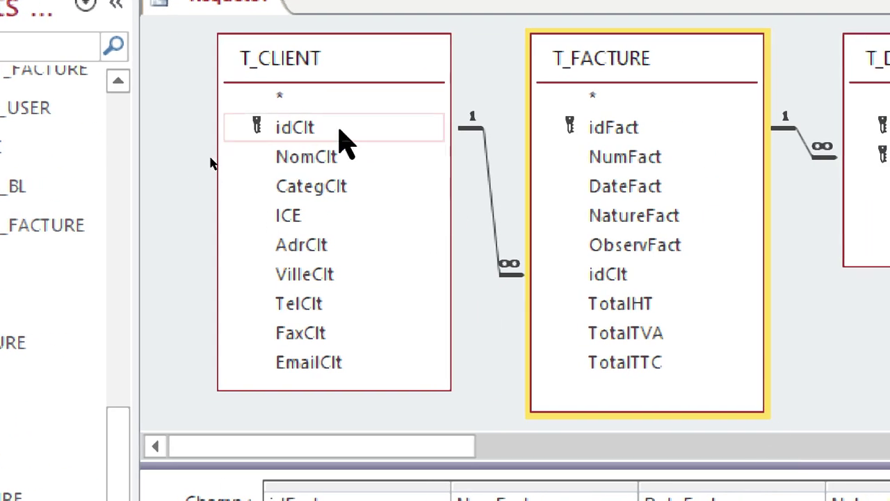
Add the fields NomClt, ICE, AdrClt and VilleClt from T_CLIENT to the query.
{"action": "left_click", "coordinate": [313, 159]}
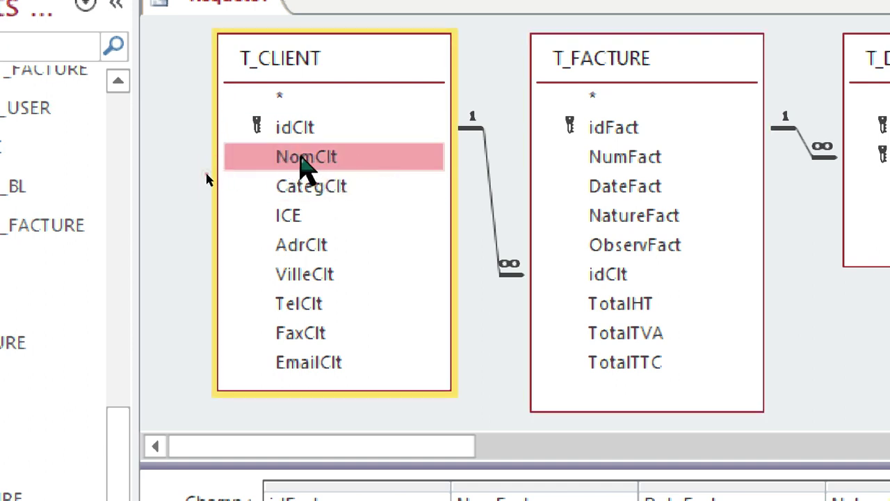
{"action": "left_click", "coordinate": [306, 167]}
{"action": "left_click", "coordinate": [306, 219]}
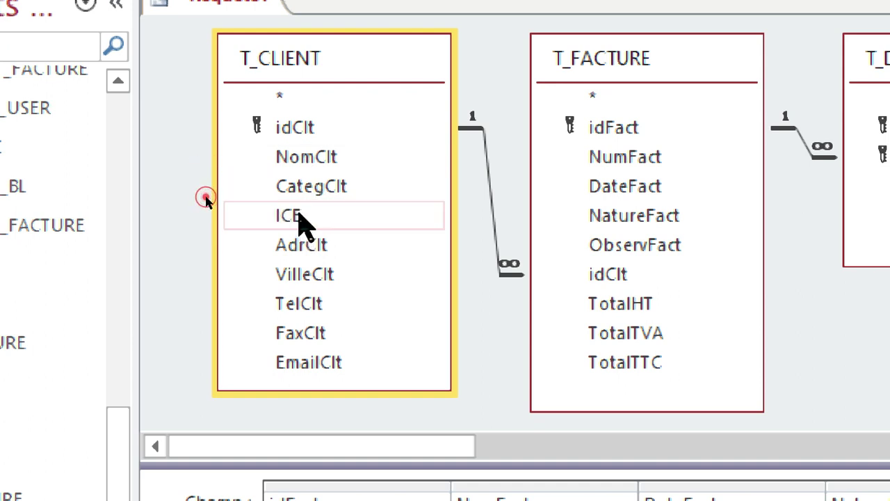
{"action": "left_click", "coordinate": [308, 279]}
{"action": "double_click", "coordinate": [308, 277]}
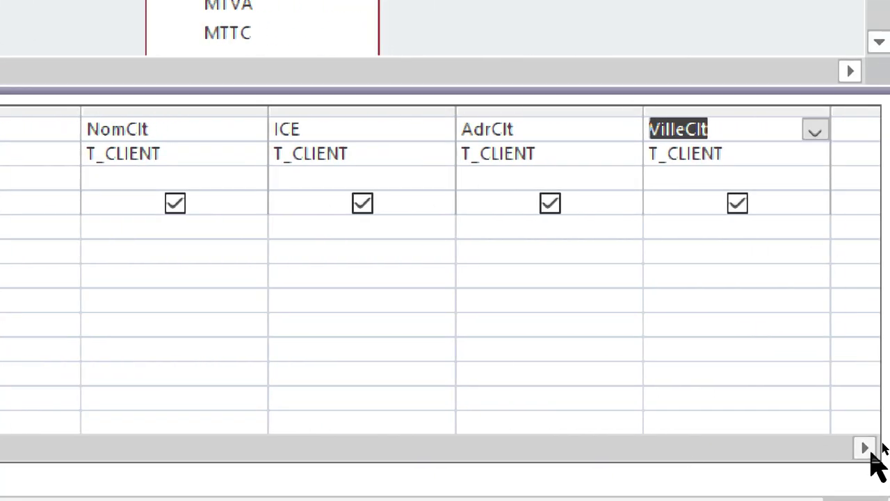
Add the article detail fields from R_DETAILS_BL, starting with RefArt, in the columns after VilleClt.
{"action": "left_click", "coordinate": [864, 447]}
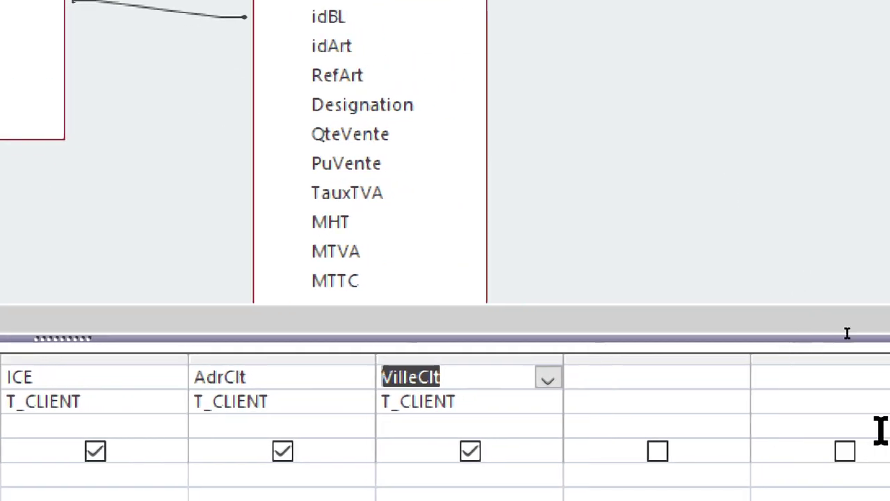
{"action": "left_click", "coordinate": [331, 124]}
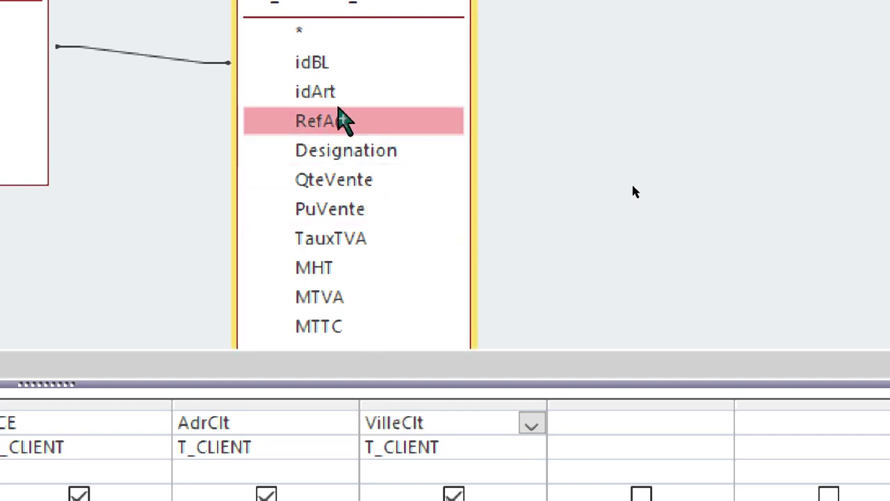
{"action": "left_click", "coordinate": [634, 194]}
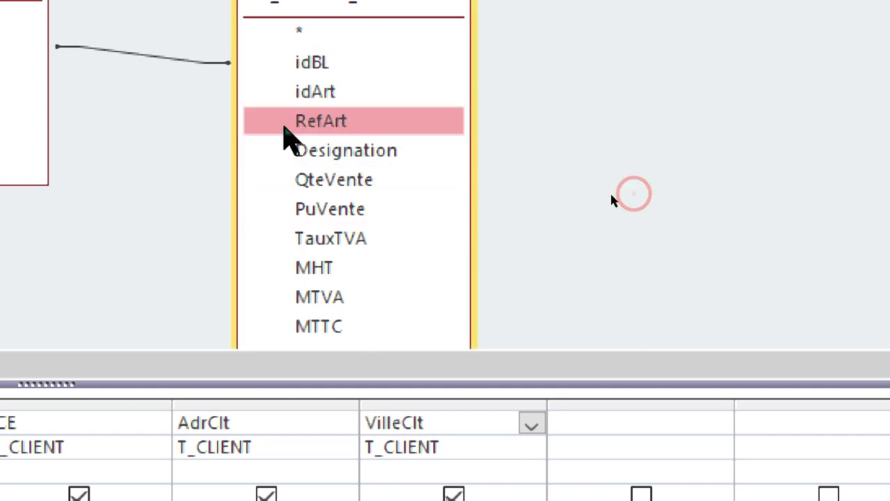
{"action": "left_click", "coordinate": [626, 192]}
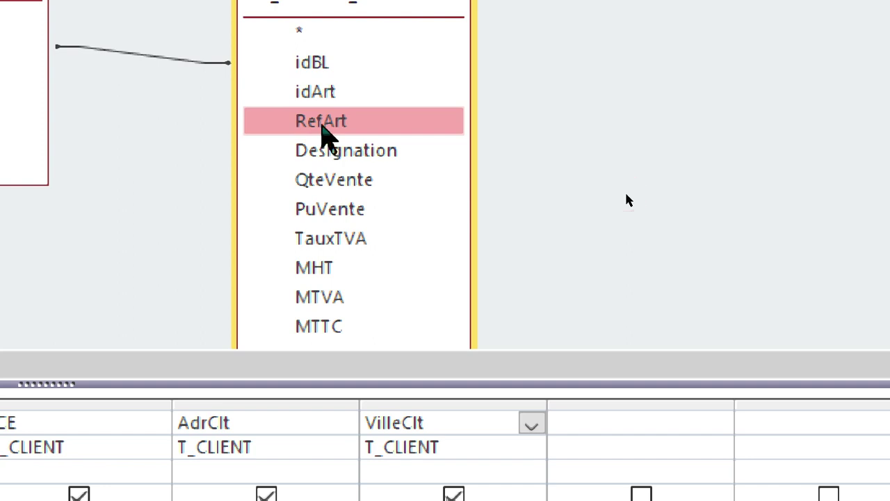
{"action": "left_click", "coordinate": [621, 273]}
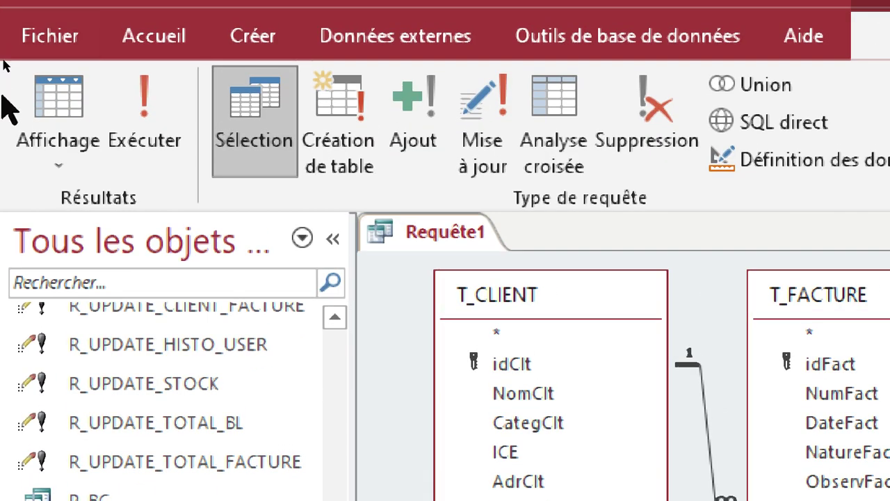
Run the query to review its records, then save it as R_FACTURE and close it.
{"action": "left_click", "coordinate": [144, 133]}
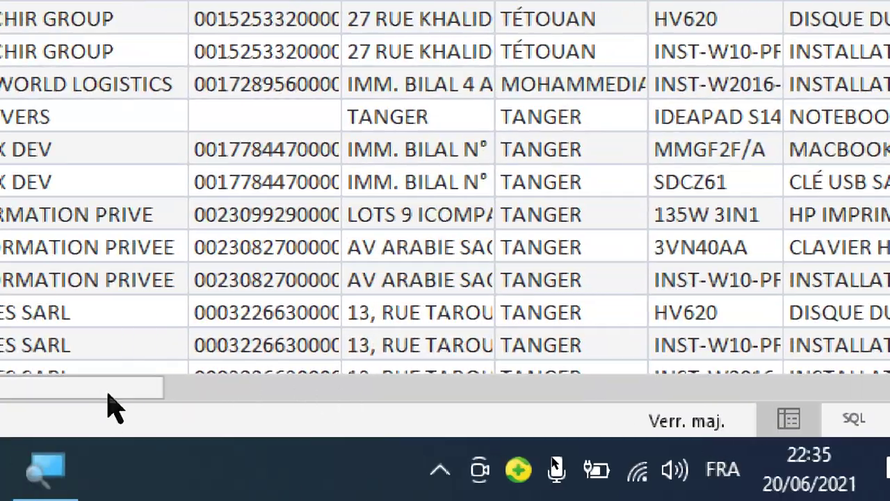
{"action": "left_click_drag", "start_coordinate": [43, 438], "coordinate": [438, 429]}
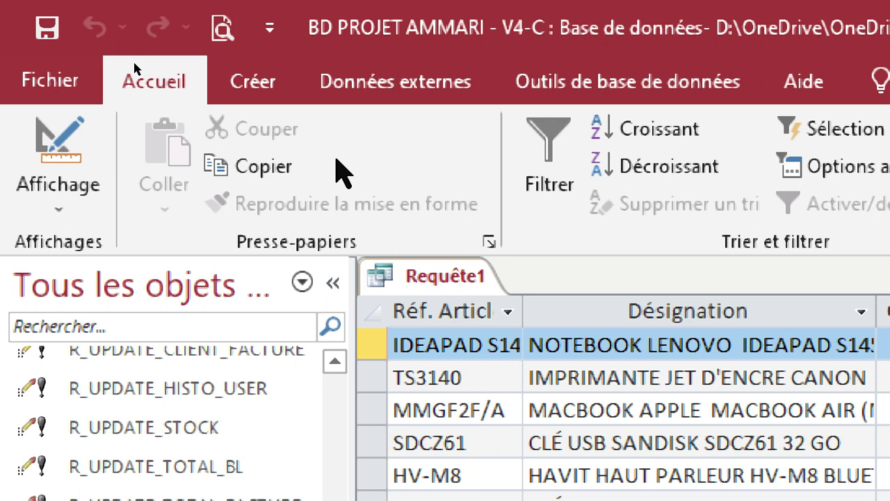
{"action": "left_click", "coordinate": [51, 32]}
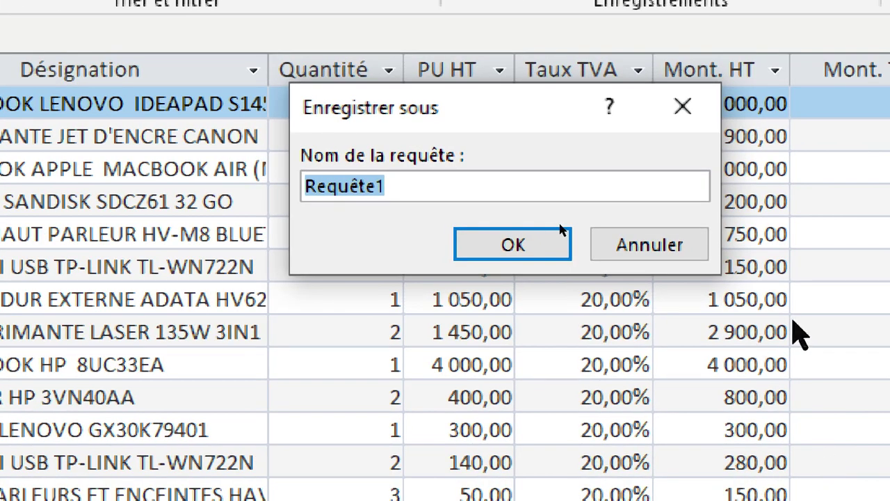
{"action": "type", "text": "R_FACTURE"}
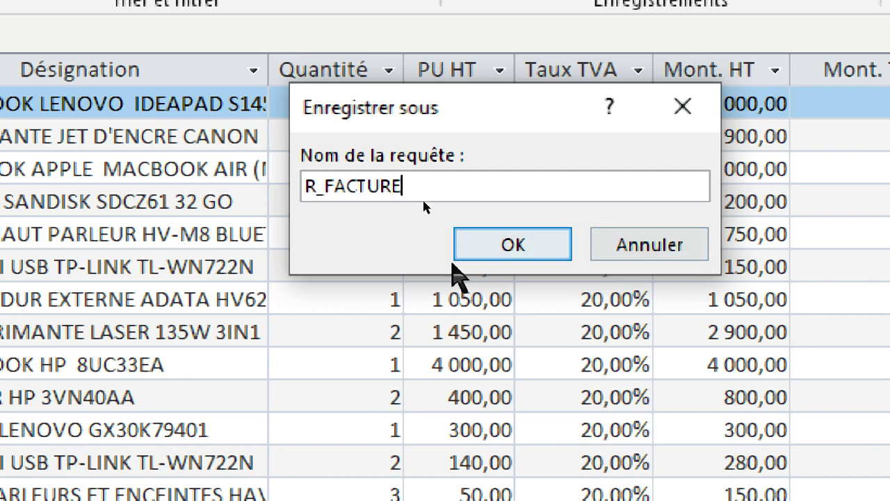
{"action": "left_click", "coordinate": [518, 250]}
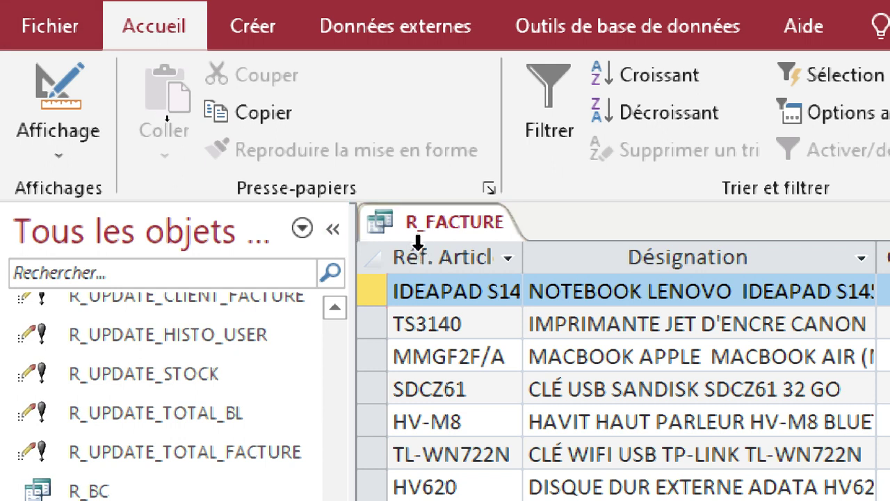
{"action": "right_click", "coordinate": [419, 224]}
{"action": "left_click", "coordinate": [490, 291]}
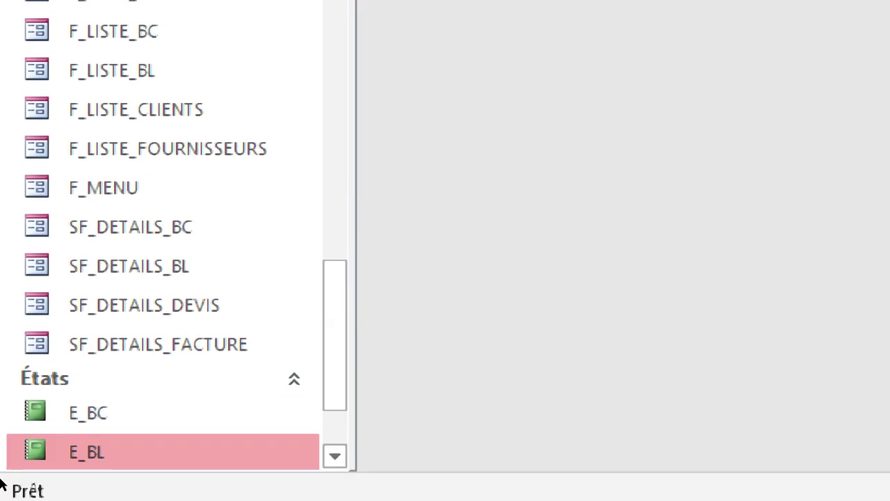
Duplicate the E_BL report under the name E_FACTURE.
{"action": "scroll", "coordinate": [152, 332], "scroll_direction": "down", "scroll_amount": 2}
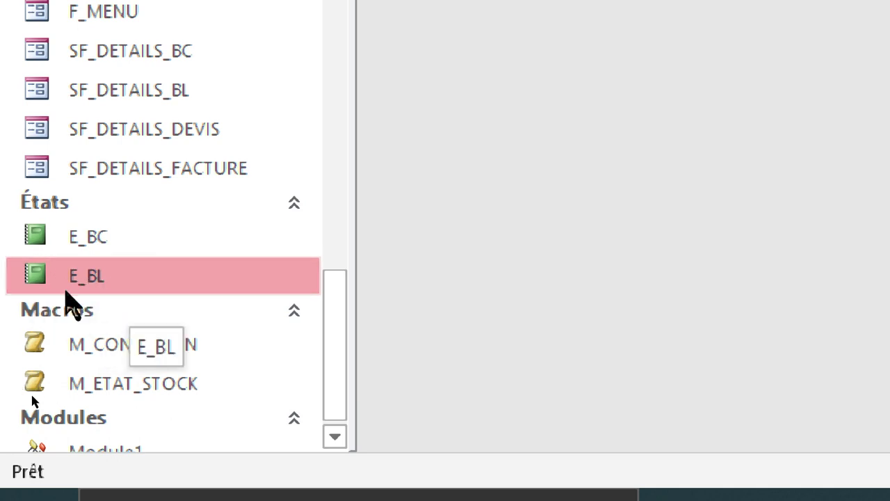
{"action": "right_click", "coordinate": [93, 293]}
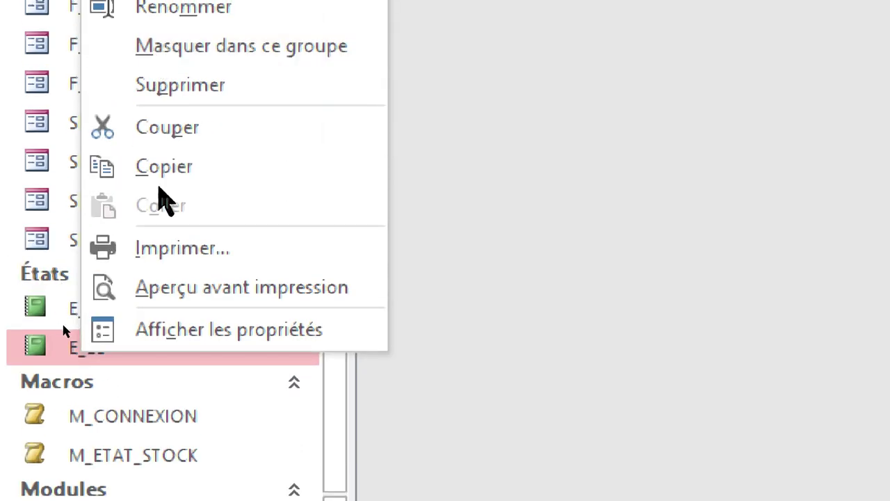
{"action": "left_click", "coordinate": [167, 177]}
{"action": "right_click", "coordinate": [111, 364]}
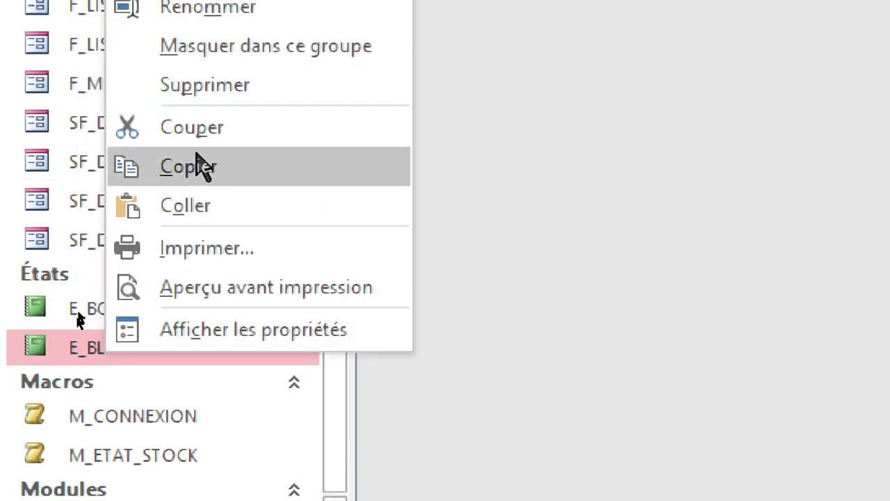
{"action": "left_click", "coordinate": [186, 212]}
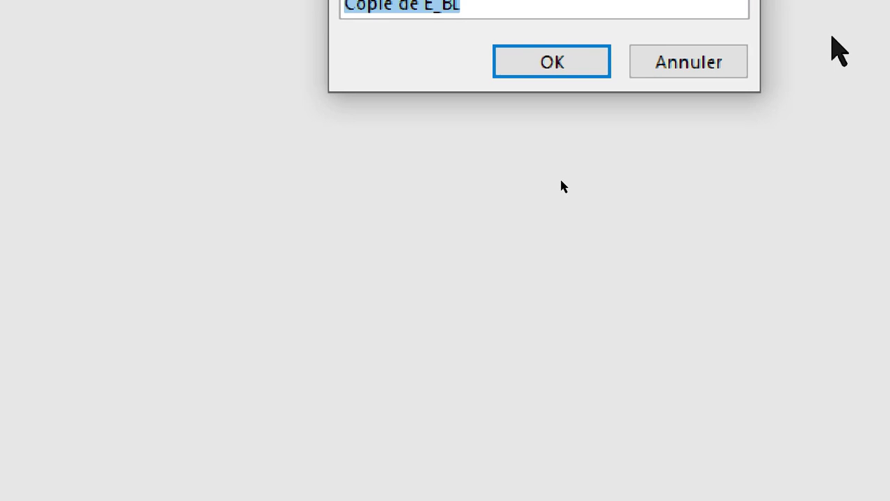
{"action": "type", "text": "E_FACTURE"}
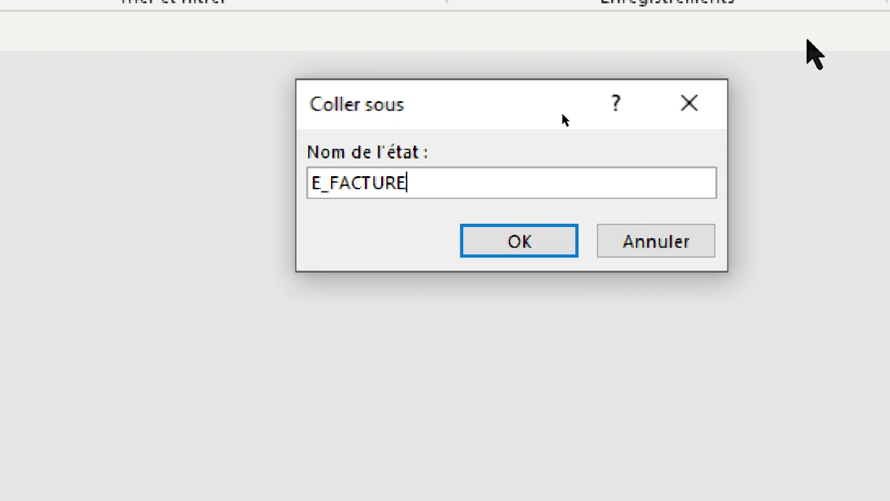
{"action": "left_click", "coordinate": [568, 230]}
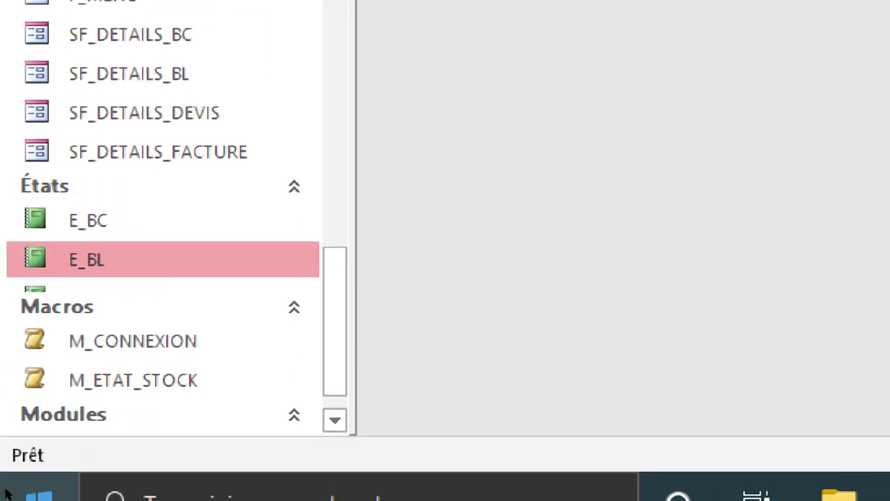
Open the E_FACTURE report in design view and set its record source to R_FACTURE.
{"action": "left_click", "coordinate": [84, 296]}
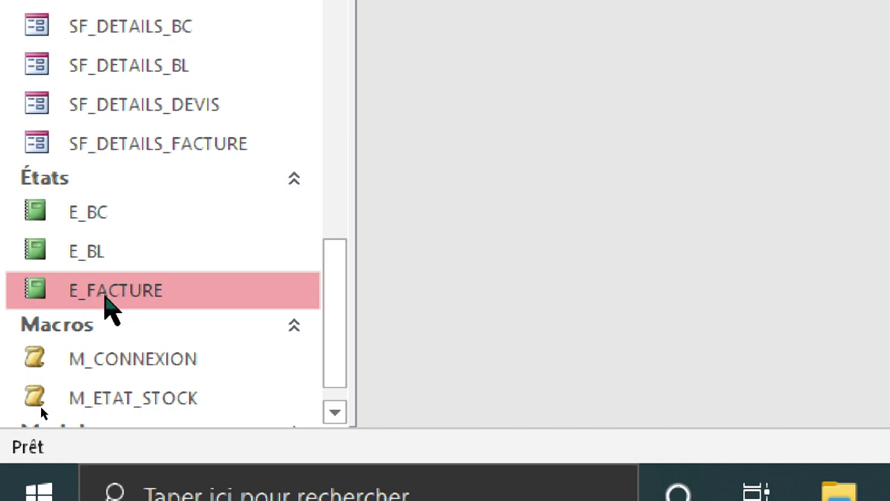
{"action": "right_click", "coordinate": [117, 304]}
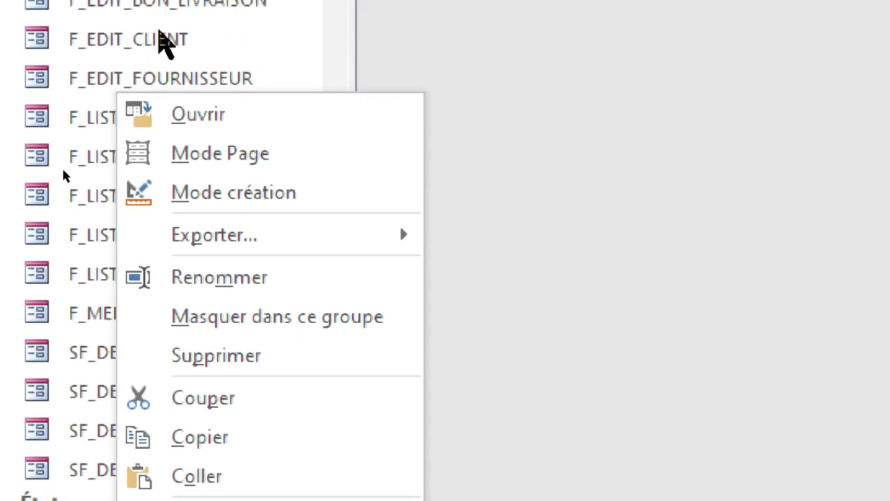
{"action": "left_click", "coordinate": [231, 196]}
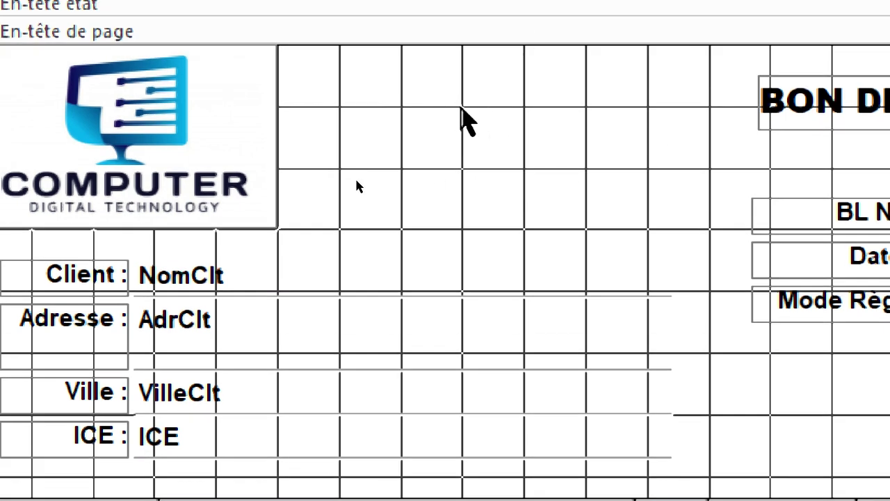
{"action": "right_click", "coordinate": [456, 104]}
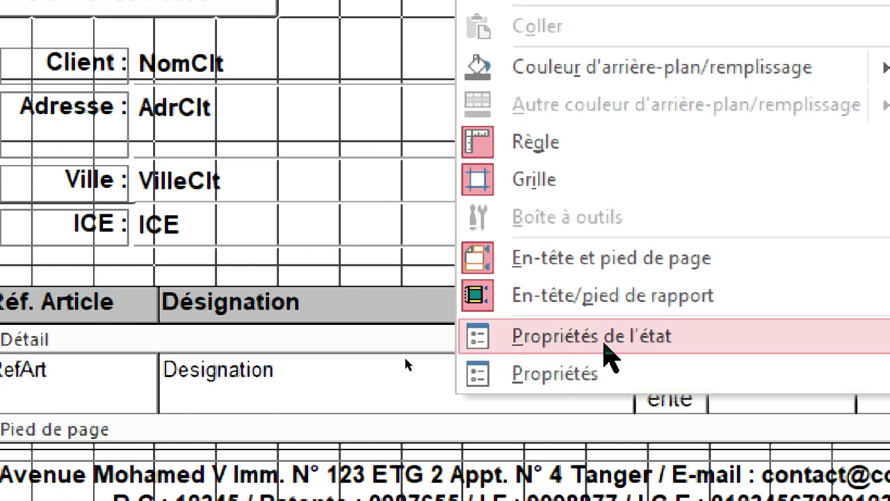
{"action": "left_click", "coordinate": [602, 339]}
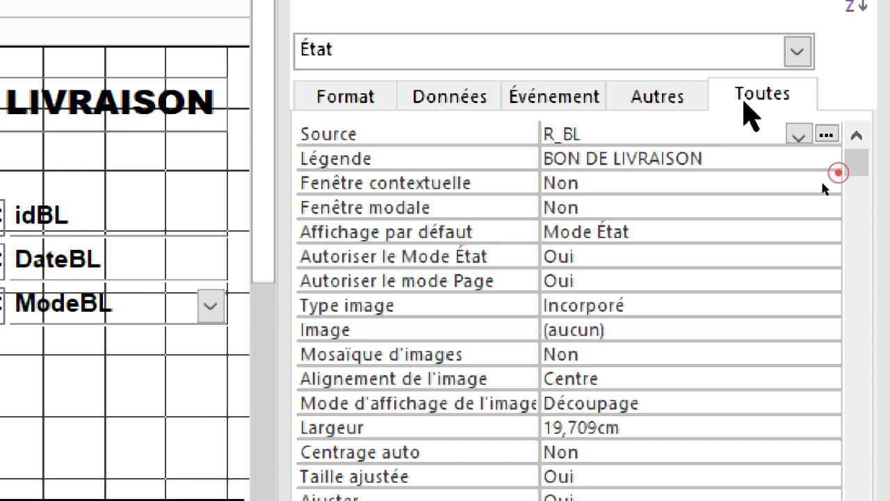
{"action": "left_click", "coordinate": [459, 136]}
{"action": "left_click", "coordinate": [799, 136]}
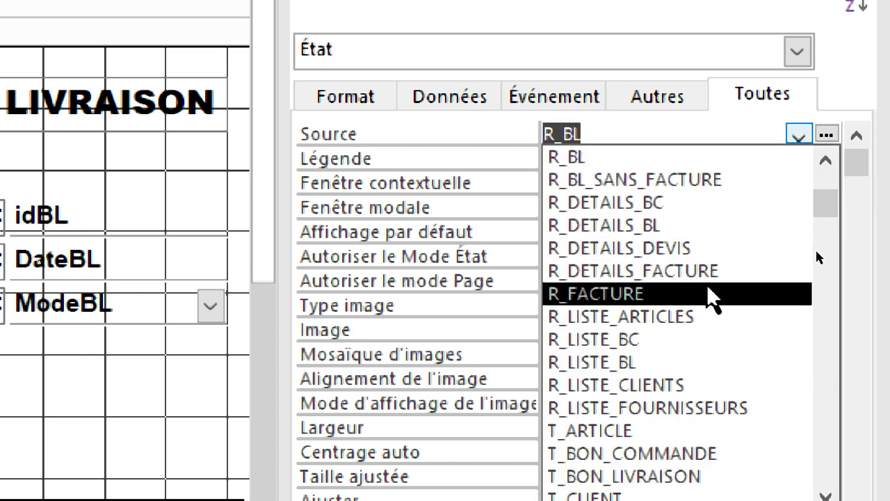
{"action": "left_click", "coordinate": [685, 294]}
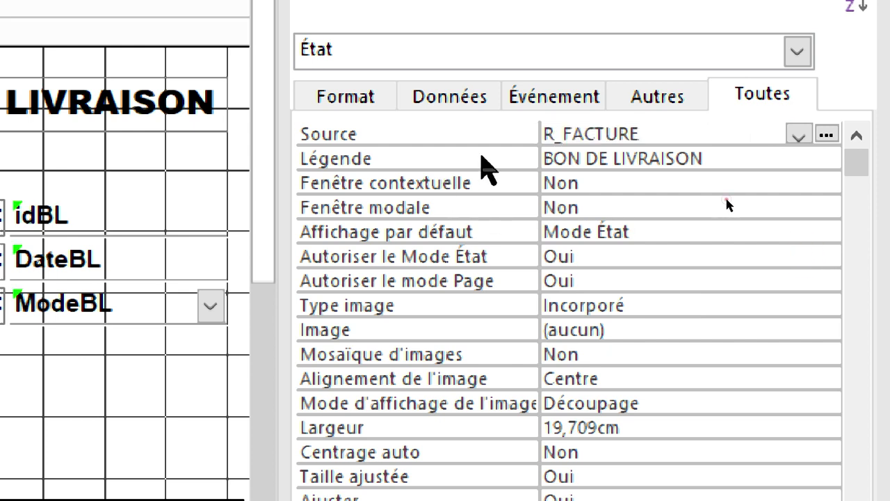
Set the report's caption (Légende) to FACTURE and close the property sheet.
{"action": "left_click", "coordinate": [482, 156]}
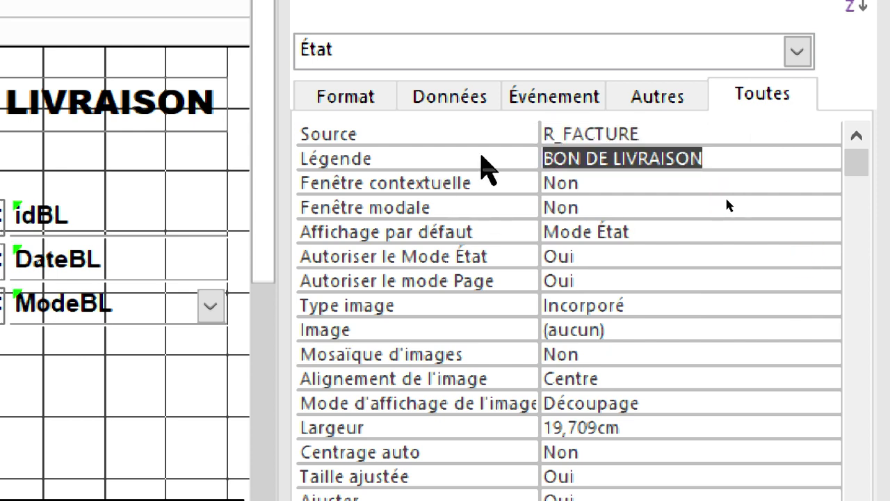
{"action": "type", "text": "FACTURE"}
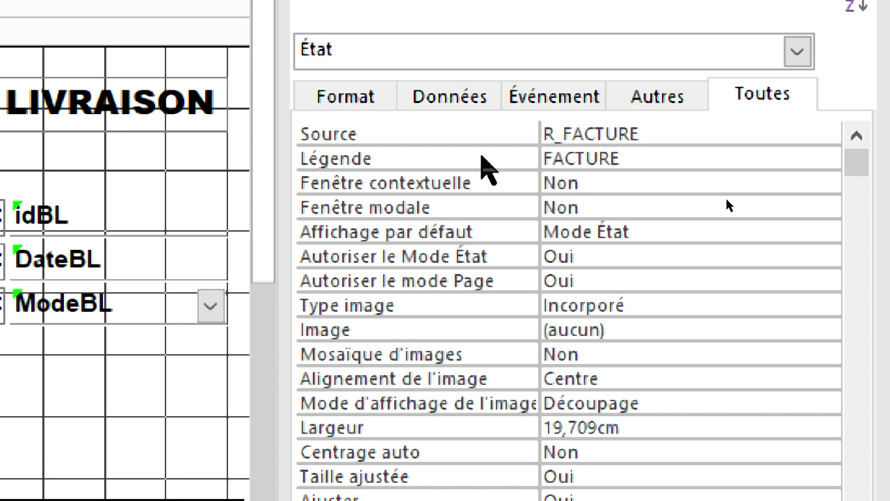
{"action": "key", "text": "Return"}
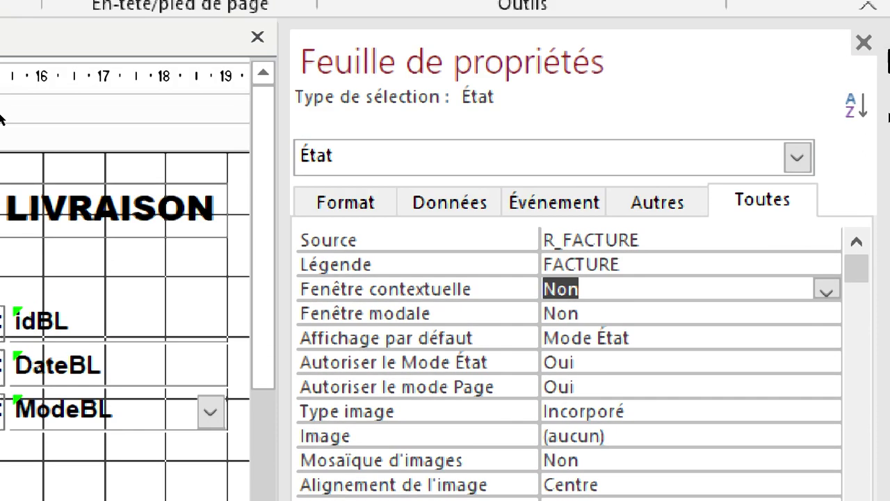
{"action": "left_click", "coordinate": [864, 43]}
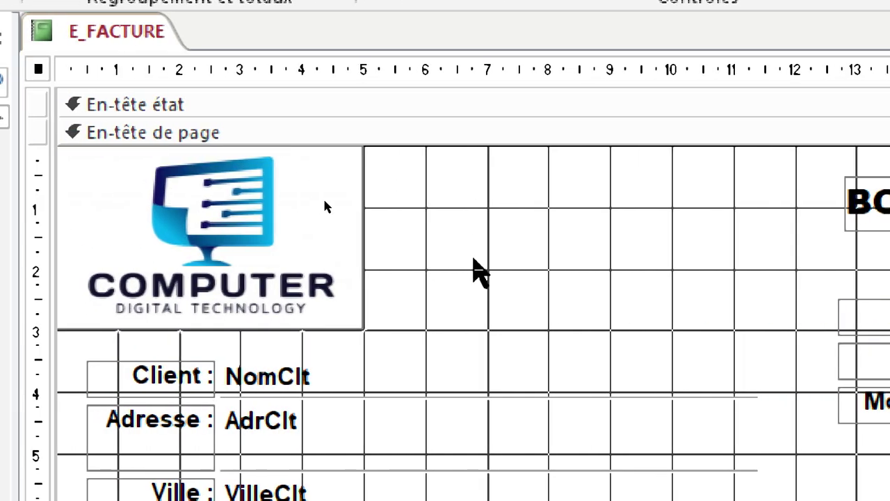
From the report's Source property, edit the R_FACTURE query to add idBL from T_DETAILS_FACTURE before idClt, then save and close it.
{"action": "right_click", "coordinate": [442, 198]}
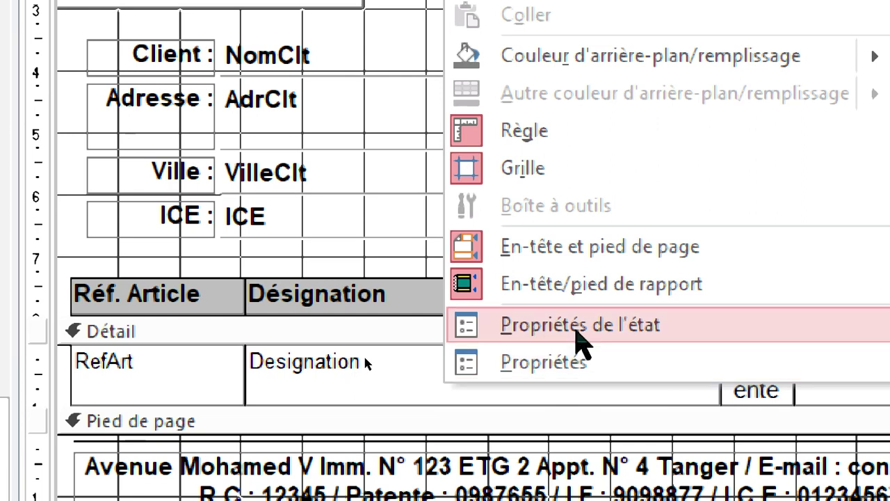
{"action": "left_click", "coordinate": [577, 358]}
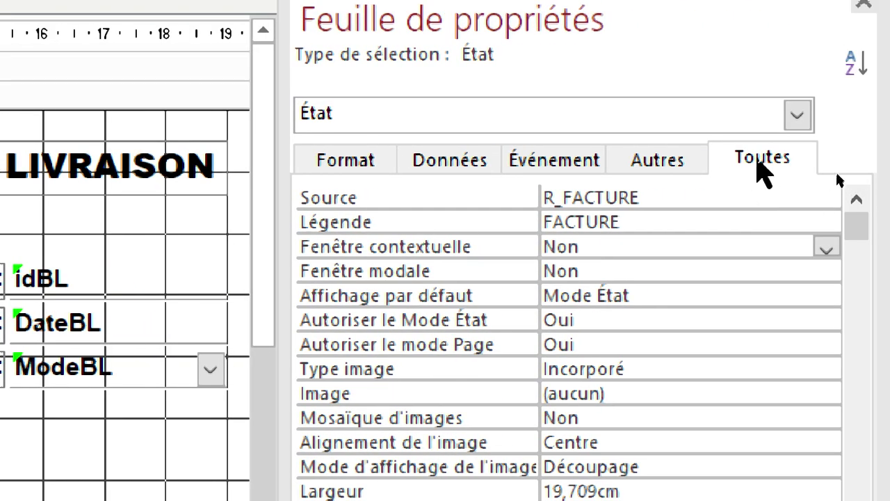
{"action": "left_click", "coordinate": [733, 193]}
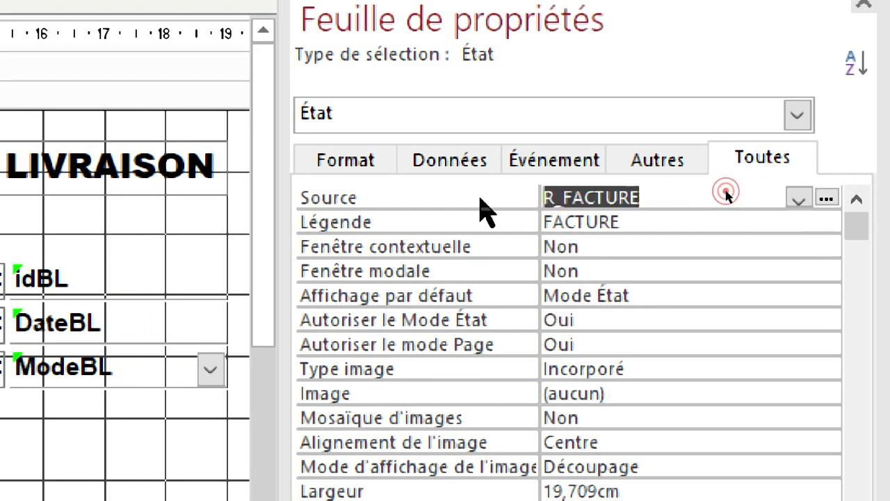
{"action": "left_click", "coordinate": [826, 199]}
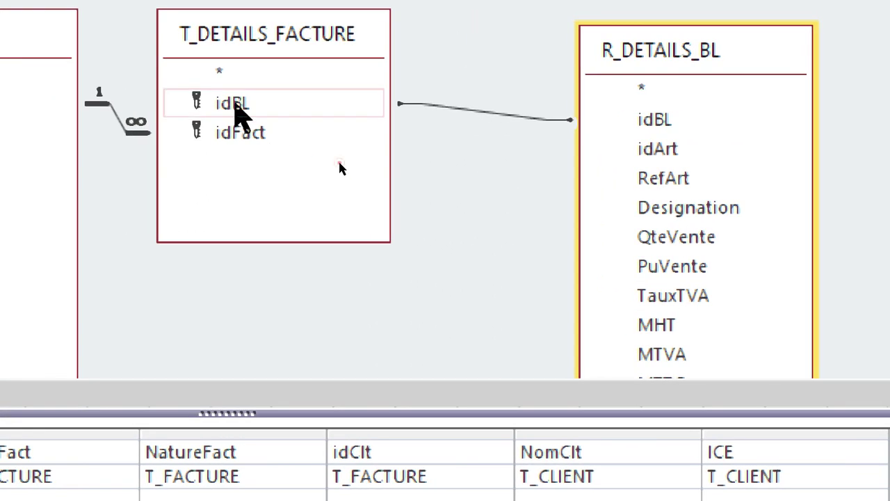
{"action": "left_click", "coordinate": [238, 106]}
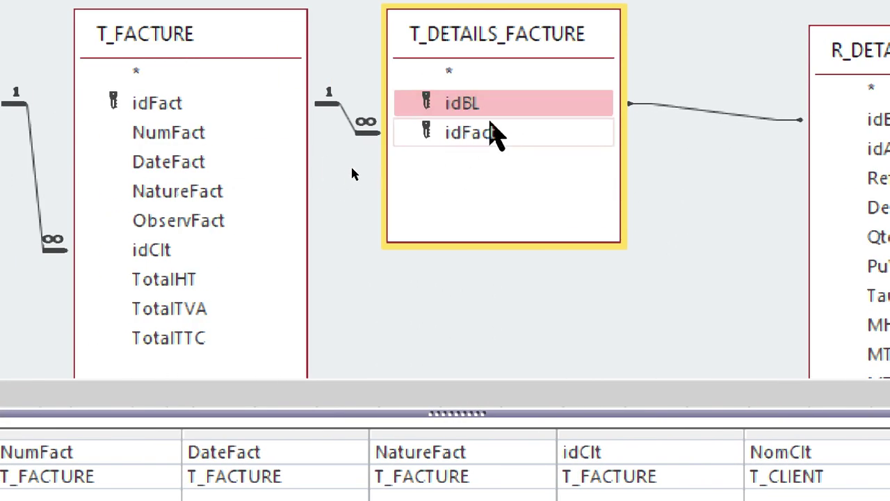
{"action": "left_click_drag", "start_coordinate": [480, 118], "coordinate": [501, 351]}
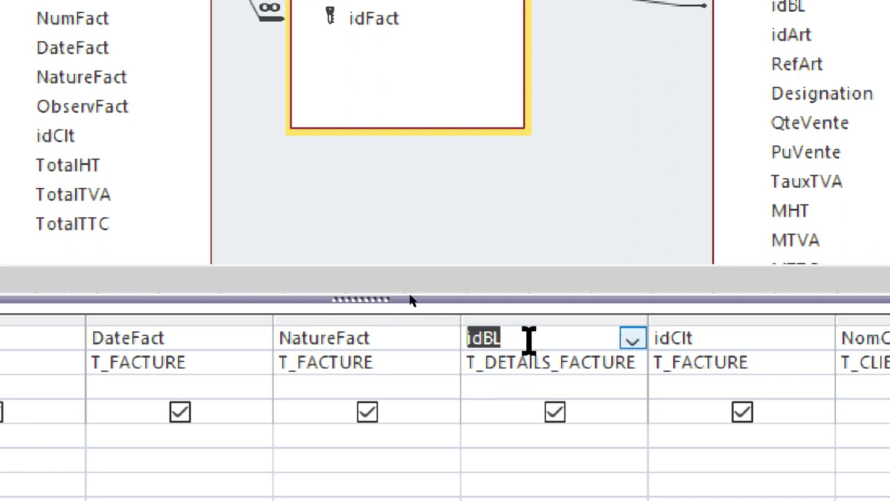
{"action": "left_click", "coordinate": [48, 28]}
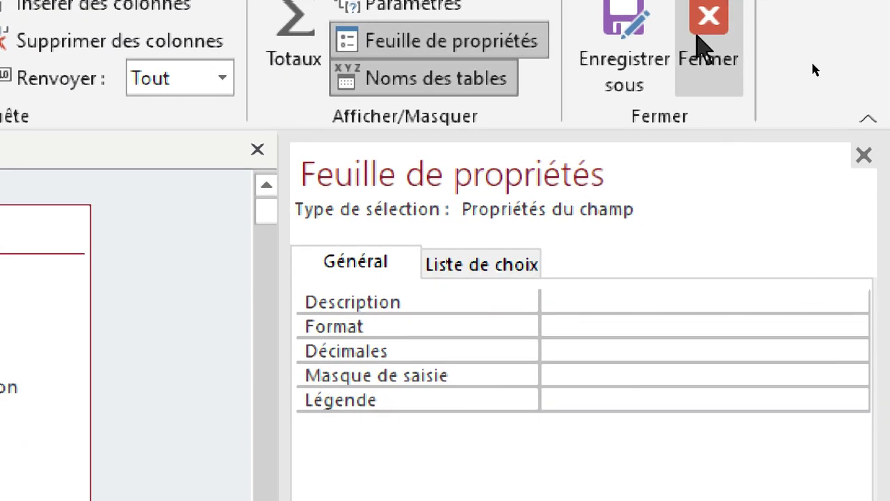
{"action": "left_click", "coordinate": [699, 42]}
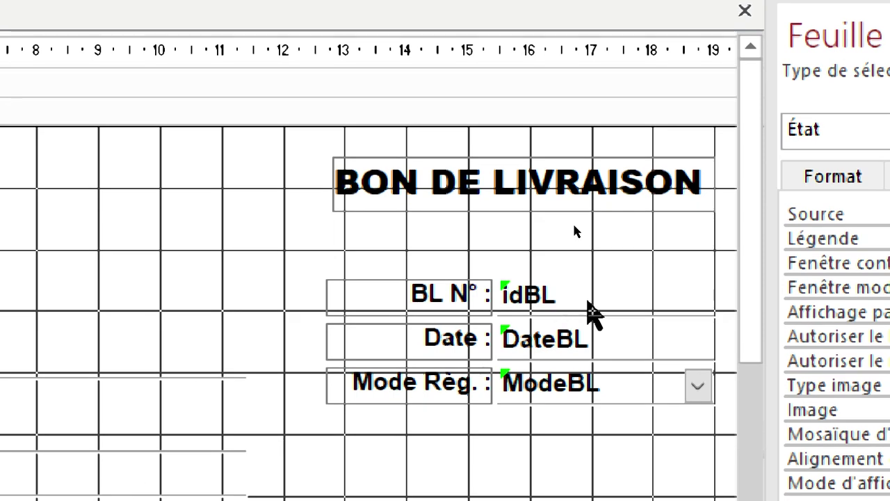
Change the "BL N° :" label in the page header to read "Facture N° :".
{"action": "left_click", "coordinate": [586, 303]}
{"action": "left_click", "coordinate": [487, 293]}
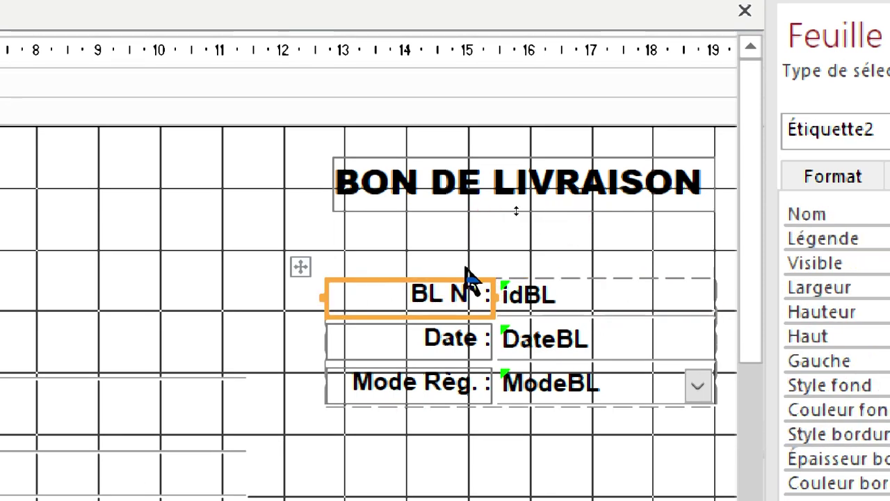
{"action": "left_click", "coordinate": [536, 203]}
{"action": "left_click", "coordinate": [417, 299]}
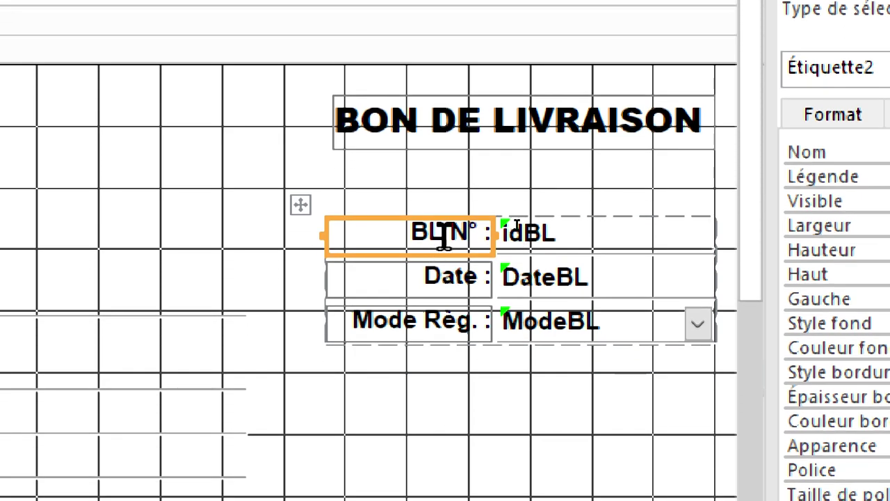
{"action": "left_click", "coordinate": [448, 235]}
{"action": "left_click_drag", "start_coordinate": [446, 234], "coordinate": [364, 235]}
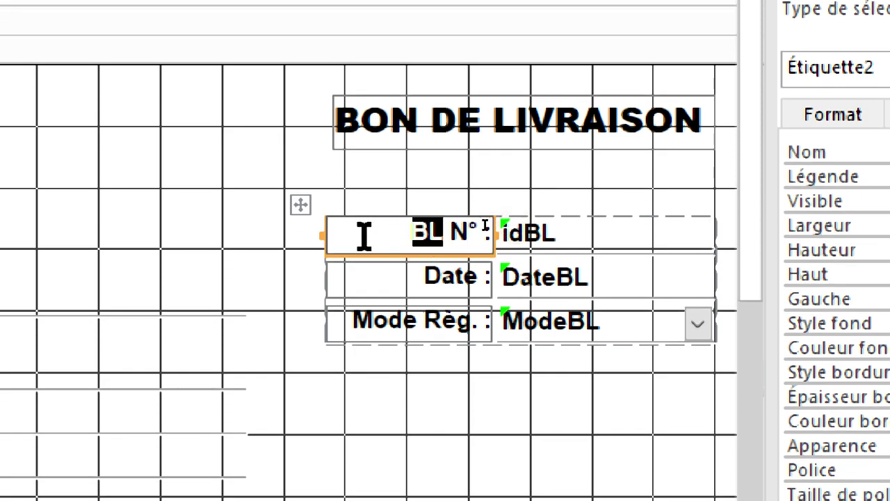
{"action": "type", "text": "f"}
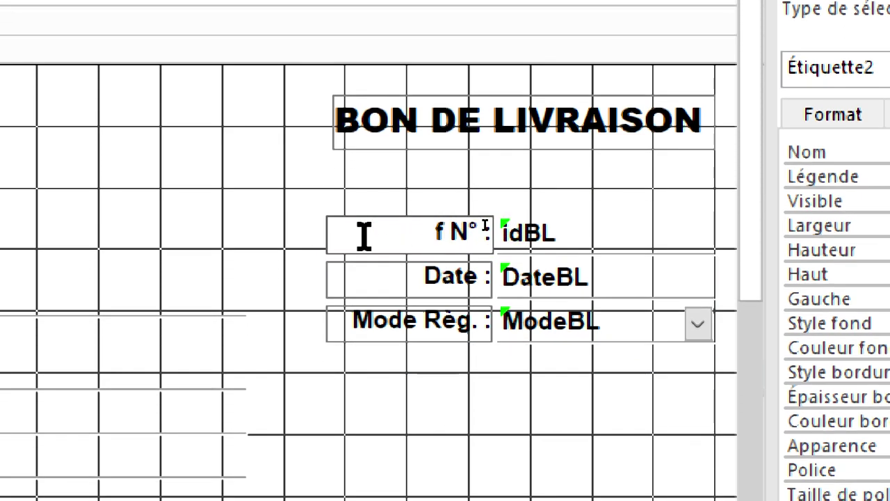
{"action": "type", "text": "acture"}
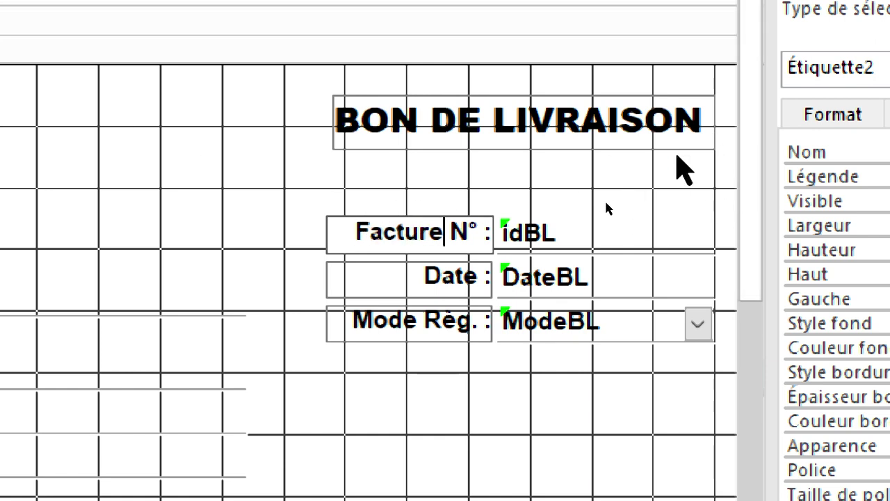
Bind the idBL text box to the NumFact field and rename the control NumFact.
{"action": "left_click", "coordinate": [578, 231]}
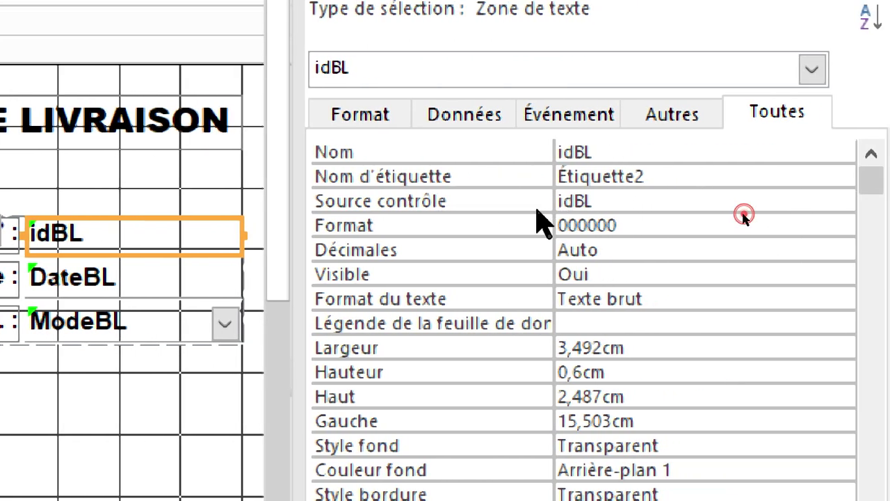
{"action": "left_click", "coordinate": [742, 216]}
{"action": "left_click", "coordinate": [812, 201]}
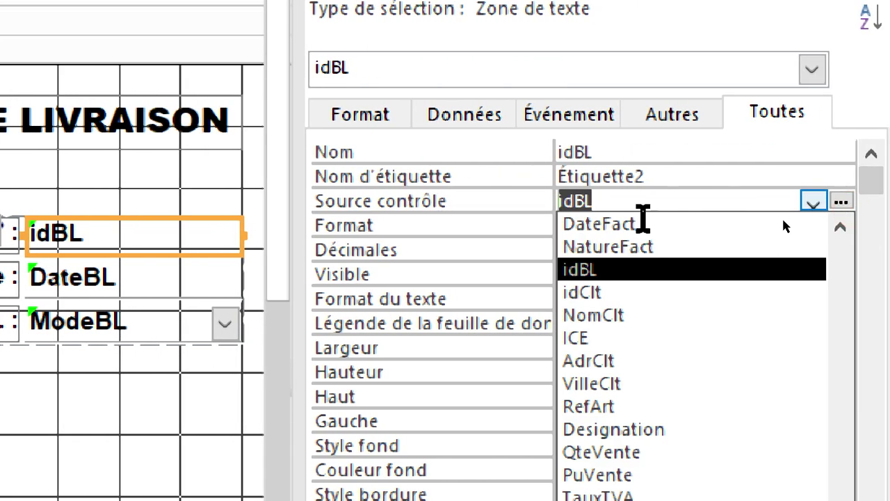
{"action": "scroll", "coordinate": [612, 319], "scroll_direction": "up", "scroll_amount": 1}
{"action": "left_click", "coordinate": [614, 248]}
{"action": "right_click", "coordinate": [542, 207]}
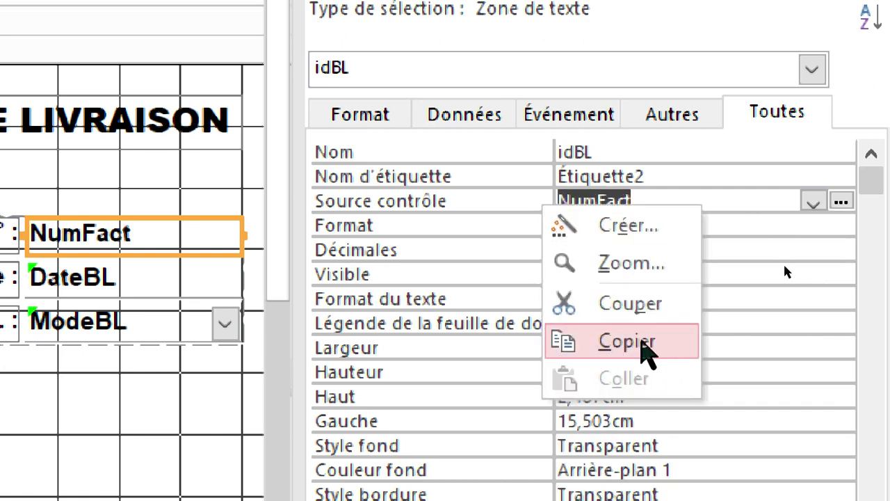
{"action": "left_click", "coordinate": [642, 342]}
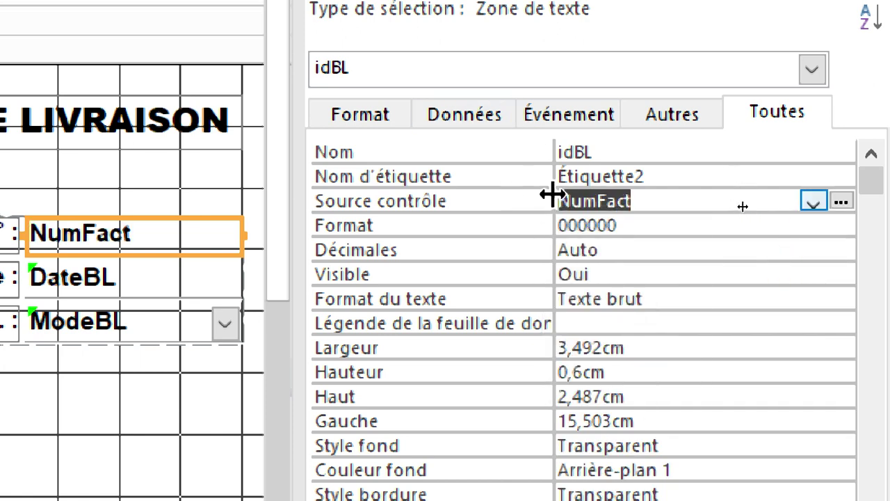
{"action": "right_click", "coordinate": [519, 150]}
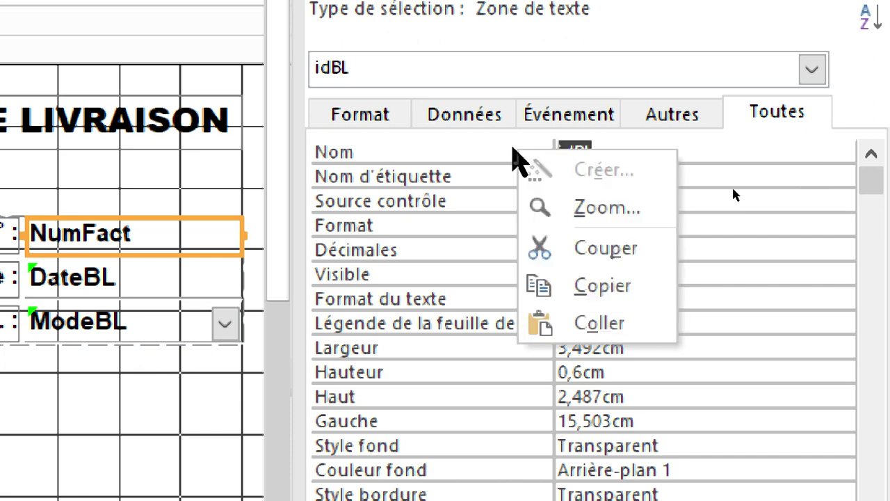
{"action": "left_click", "coordinate": [512, 159]}
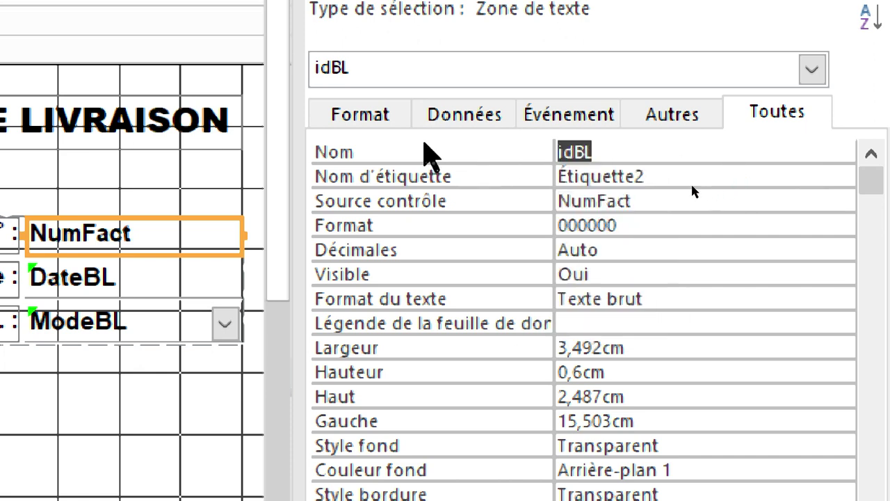
{"action": "right_click", "coordinate": [452, 154]}
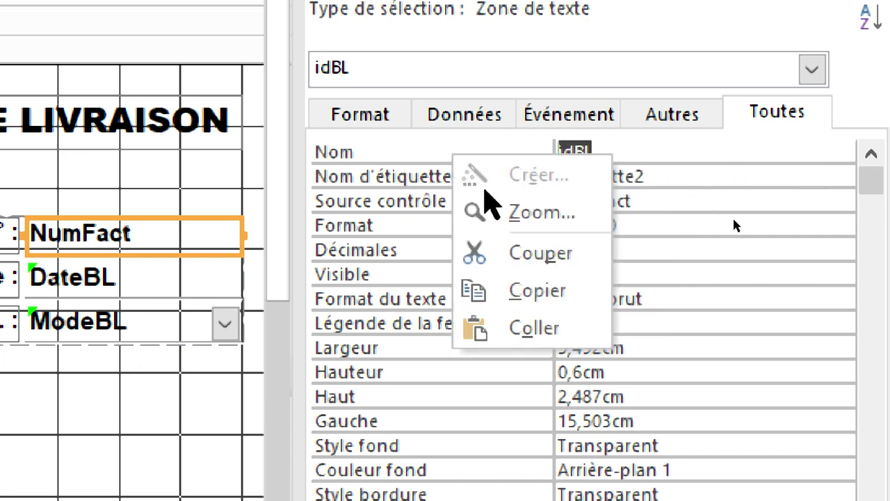
{"action": "left_click", "coordinate": [487, 326]}
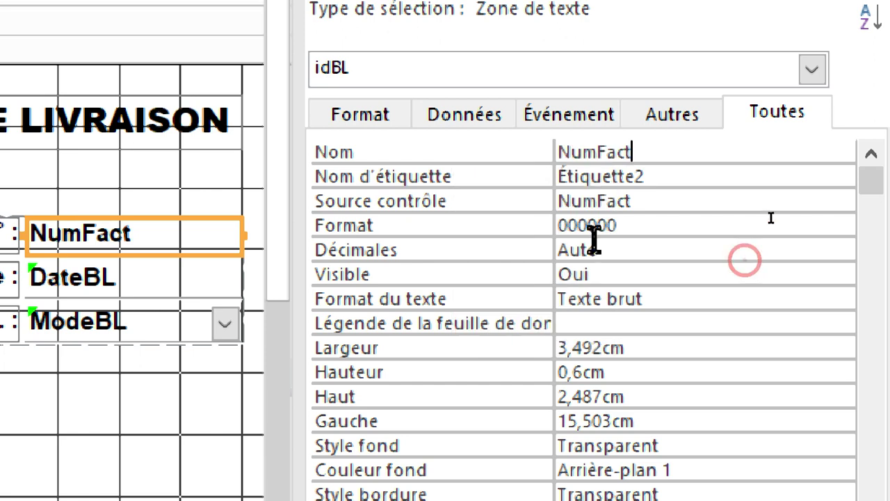
Clear the Format property of the NumFact text box.
{"action": "left_click", "coordinate": [735, 224]}
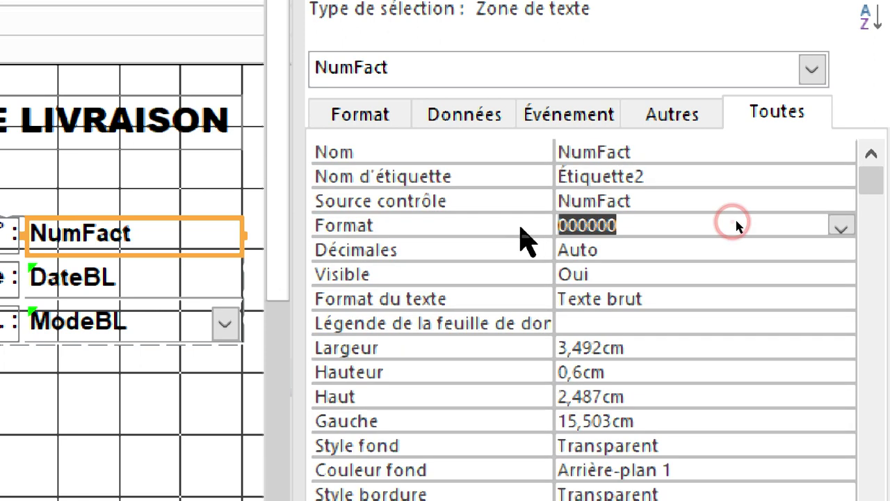
{"action": "key", "text": "BackSpace"}
{"action": "key", "text": "Return"}
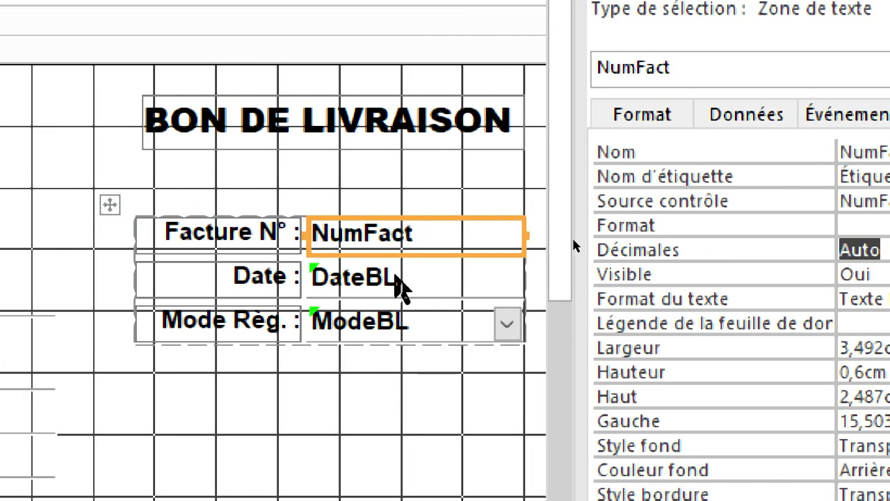
Bind the DateBL text box to the DateFact field and rename the control DateFact.
{"action": "left_click", "coordinate": [412, 284]}
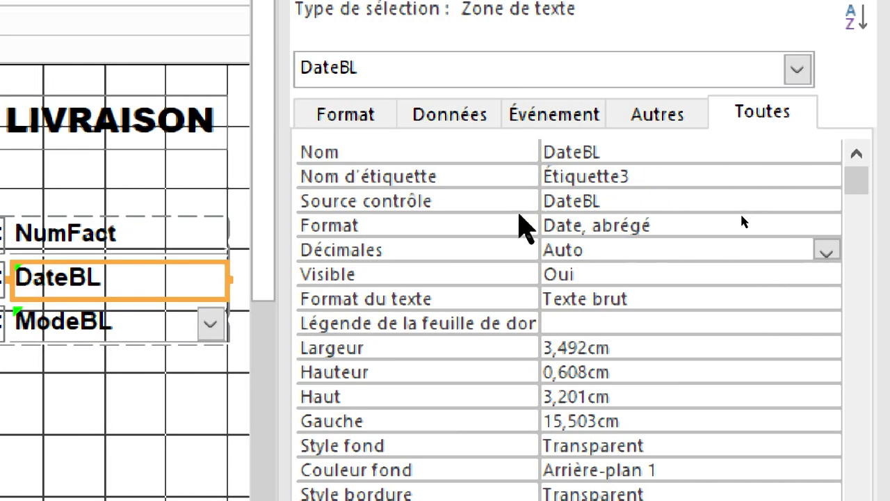
{"action": "left_click", "coordinate": [742, 217]}
{"action": "left_click", "coordinate": [797, 206]}
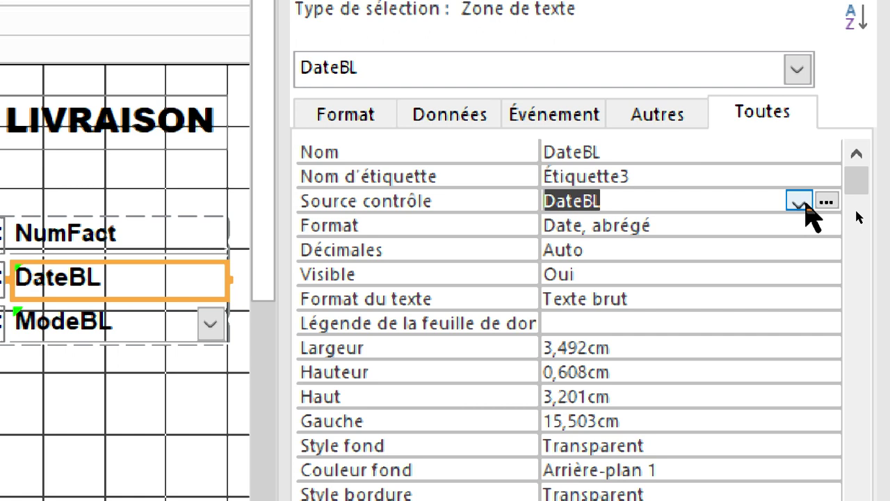
{"action": "left_click", "coordinate": [798, 203]}
{"action": "left_click", "coordinate": [609, 270]}
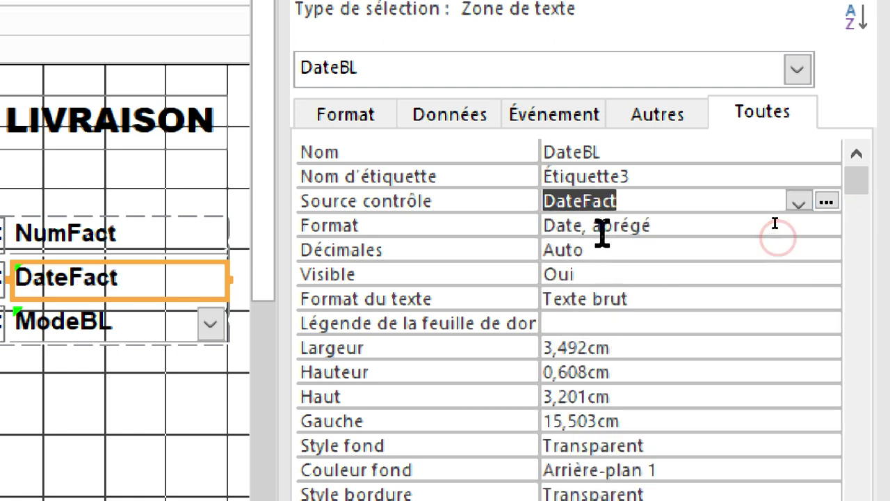
{"action": "right_click", "coordinate": [769, 209]}
{"action": "left_click", "coordinate": [801, 268]}
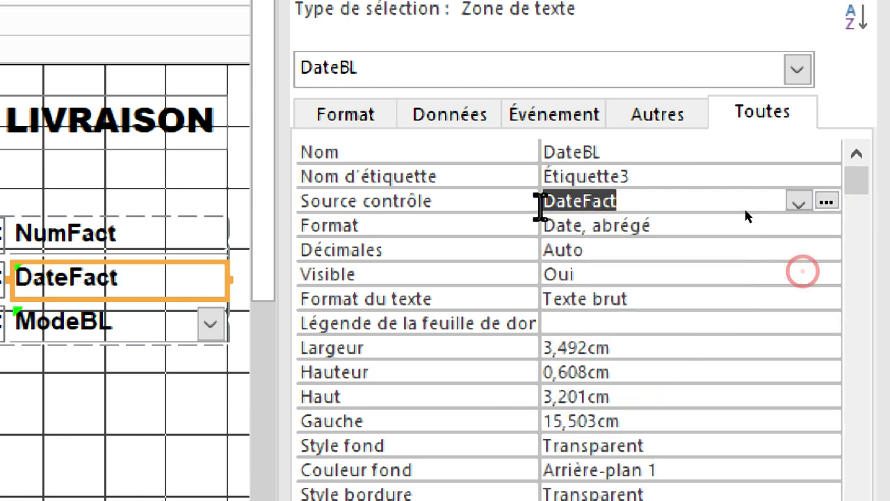
{"action": "left_click", "coordinate": [449, 151]}
{"action": "right_click", "coordinate": [450, 151]}
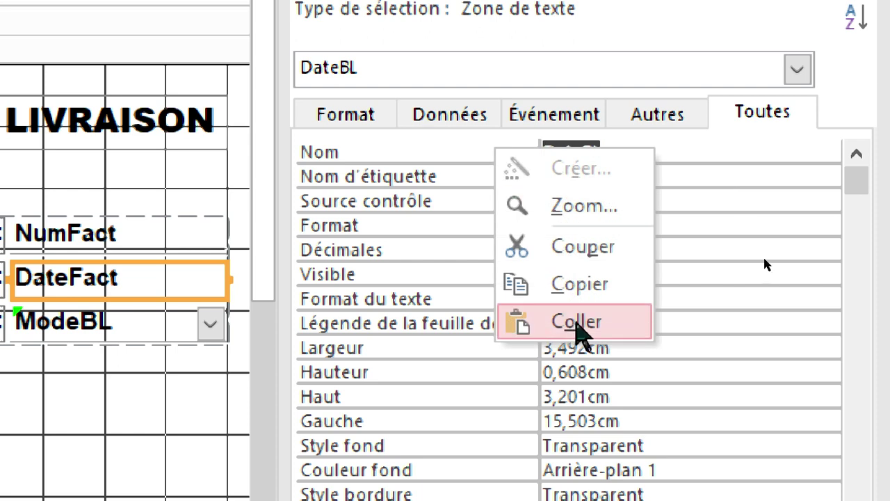
{"action": "left_click", "coordinate": [575, 321]}
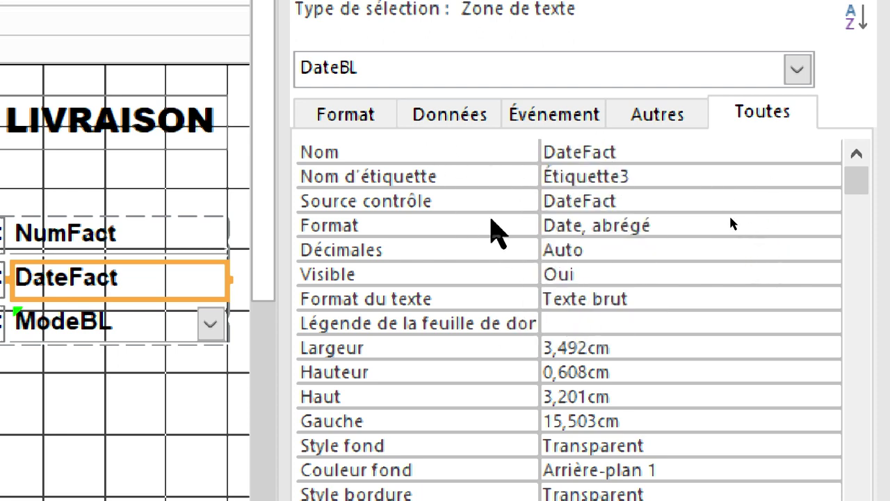
{"action": "left_click", "coordinate": [731, 224]}
{"action": "left_click", "coordinate": [730, 201]}
{"action": "left_click", "coordinate": [729, 188]}
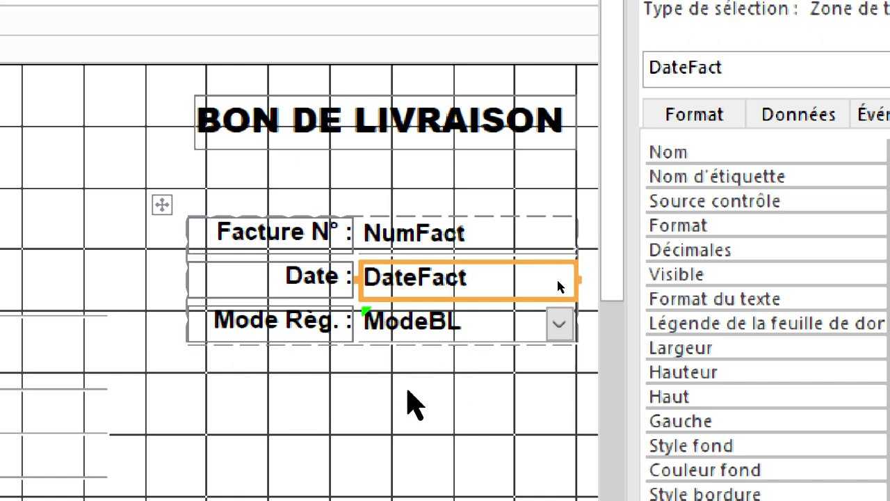
Delete the entire "Mode Règ." row with its ModeBL control from the page header.
{"action": "right_click", "coordinate": [423, 324]}
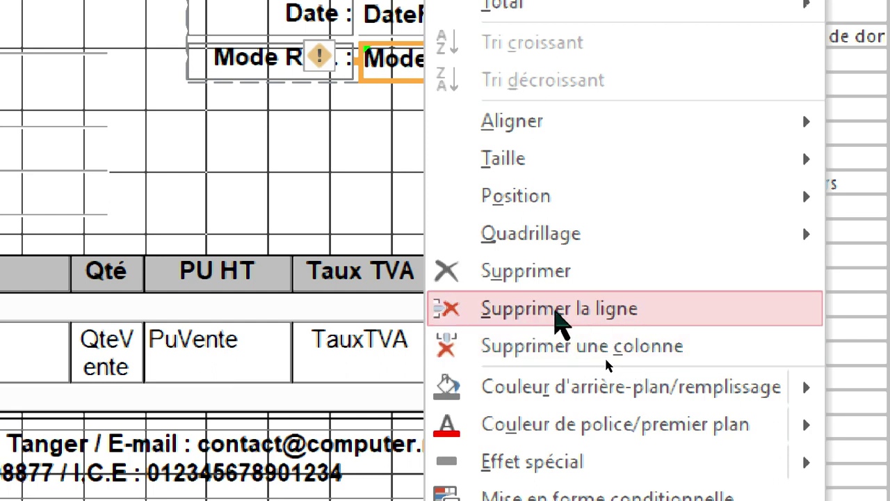
{"action": "left_click", "coordinate": [556, 312]}
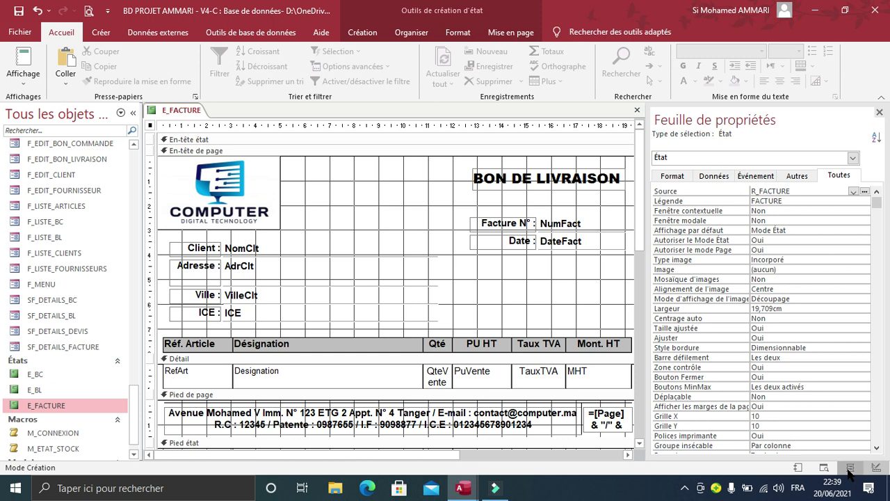
Display the report in layout view without the property sheet and examine its header, detail lines and totals.
{"action": "left_click", "coordinate": [850, 467]}
{"action": "left_click", "coordinate": [880, 113]}
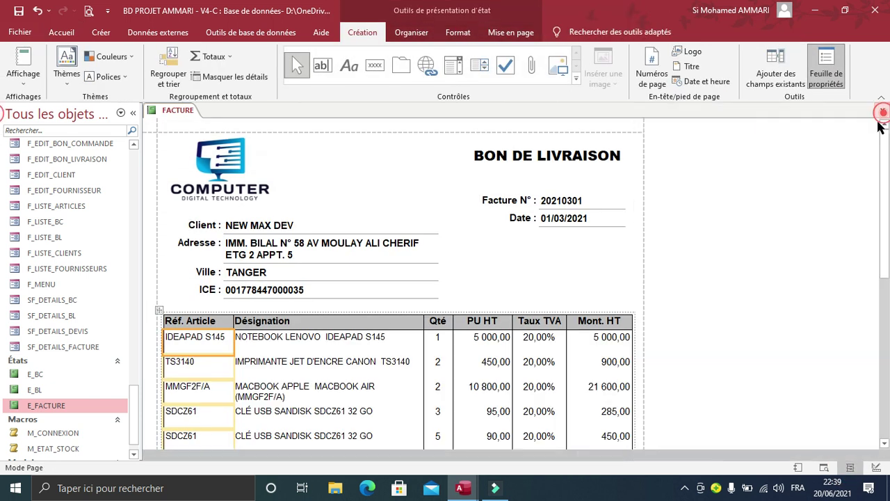
{"action": "scroll", "coordinate": [481, 308], "scroll_direction": "down", "scroll_amount": 10}
{"action": "scroll", "coordinate": [487, 308], "scroll_direction": "down", "scroll_amount": 15}
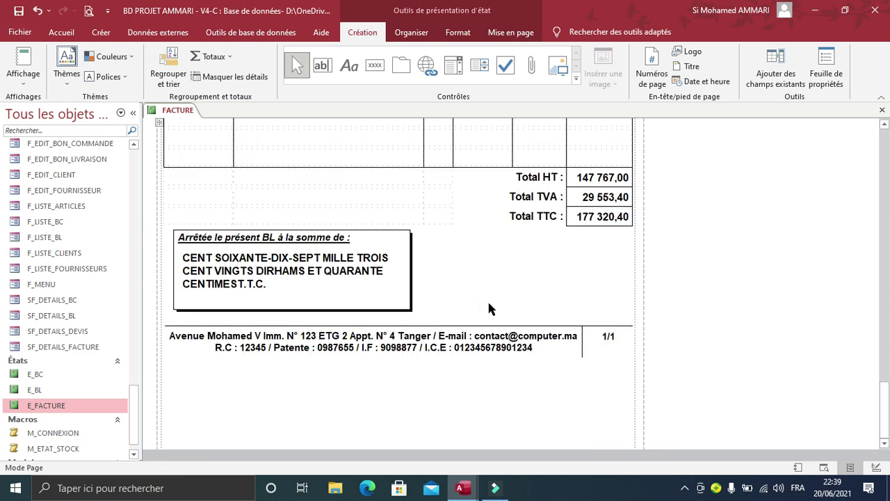
{"action": "scroll", "coordinate": [487, 300], "scroll_direction": "up", "scroll_amount": 10}
{"action": "scroll", "coordinate": [489, 307], "scroll_direction": "up", "scroll_amount": 10}
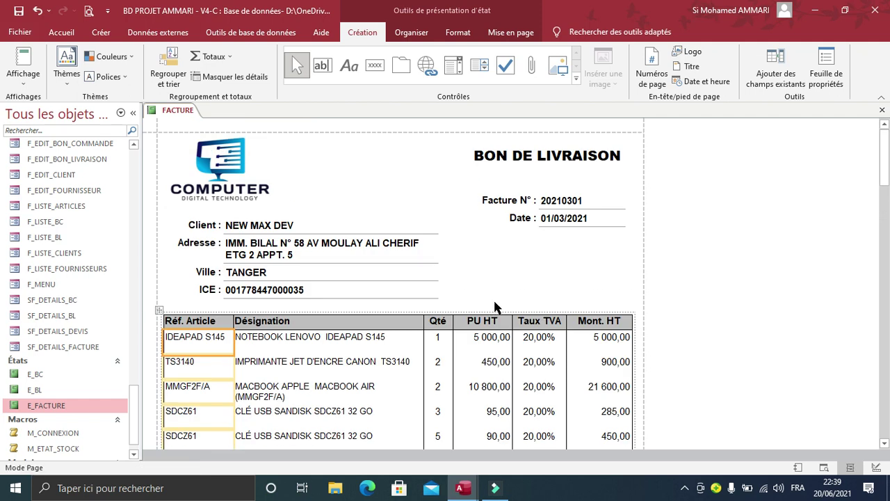
Back in design view, set the report's Filtrer sur chargement property to Oui and its Filtre to idFact=26.
{"action": "left_click", "coordinate": [876, 468]}
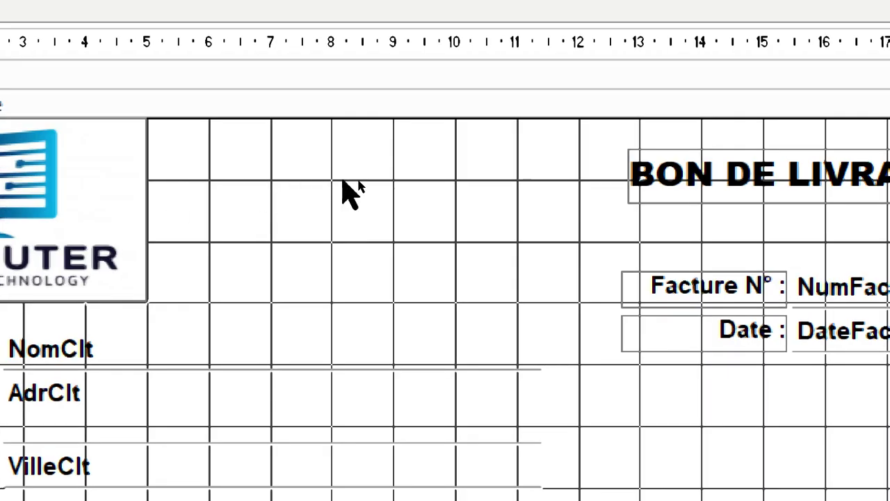
{"action": "right_click", "coordinate": [358, 181]}
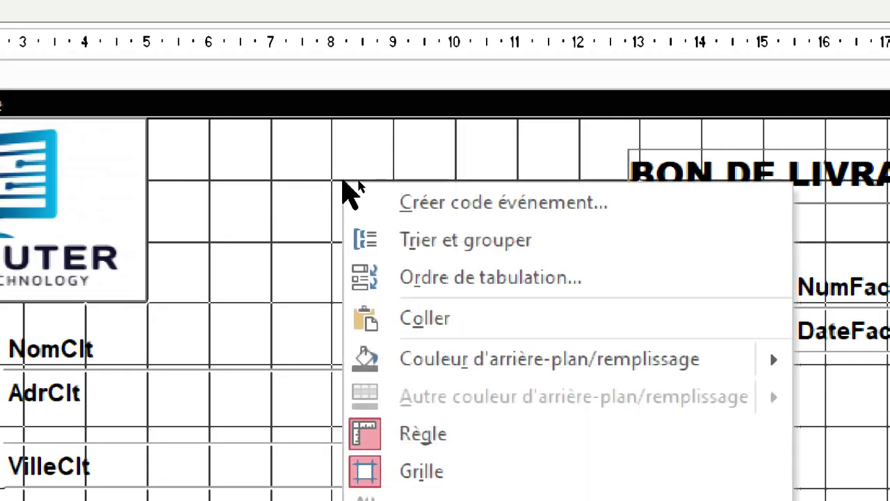
{"action": "left_click", "coordinate": [426, 403]}
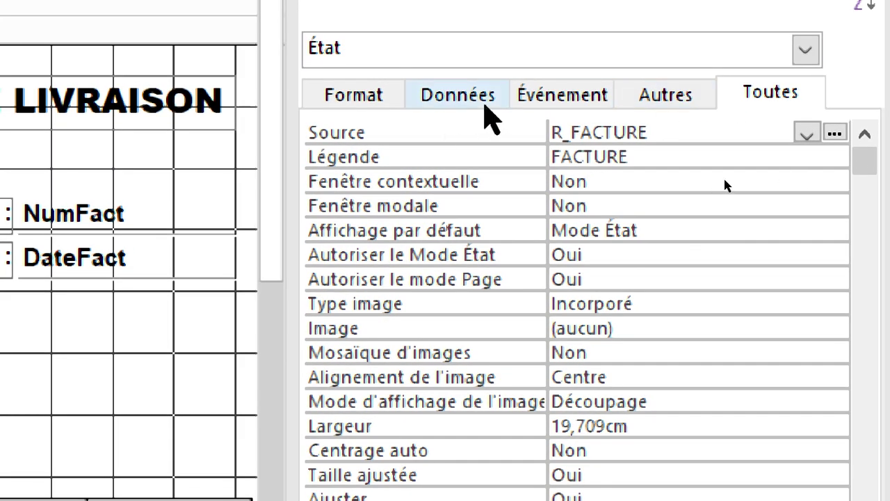
{"action": "left_click", "coordinate": [460, 101]}
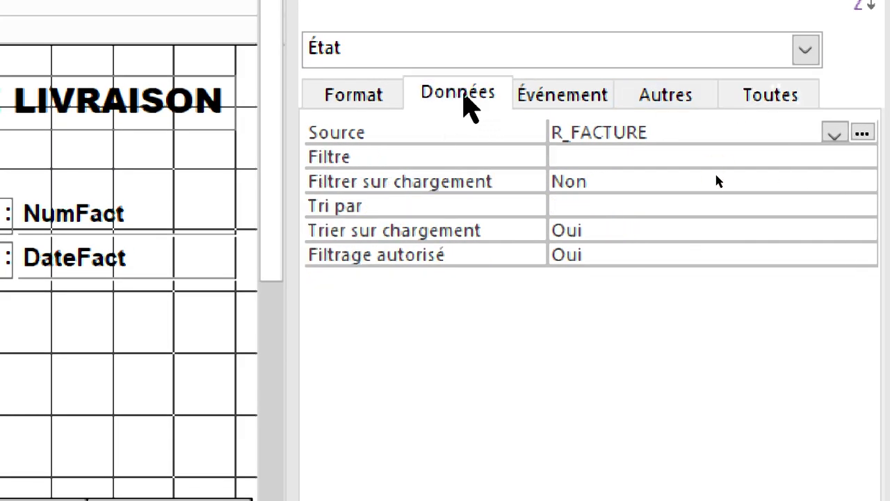
{"action": "left_click", "coordinate": [480, 182]}
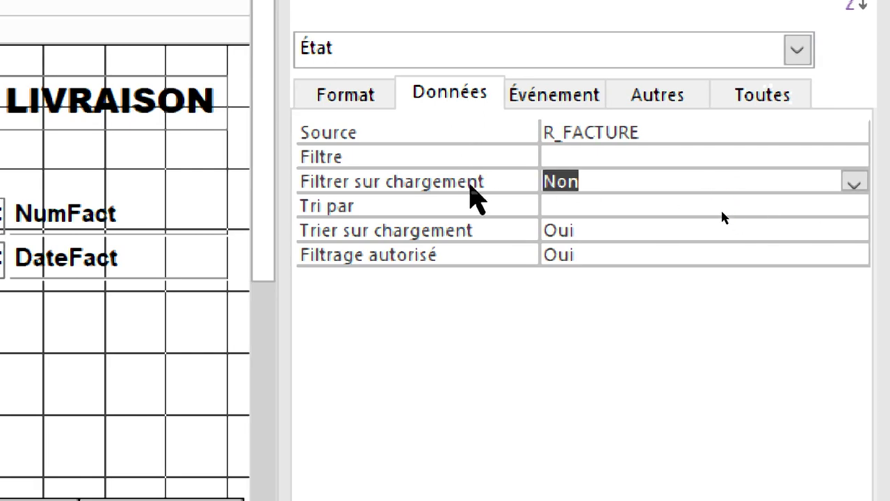
{"action": "left_click", "coordinate": [854, 183]}
{"action": "left_click", "coordinate": [598, 201]}
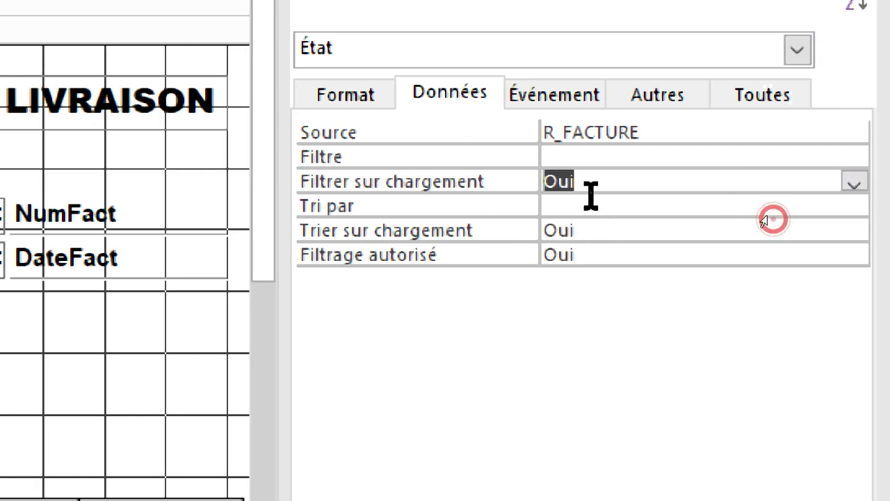
{"action": "left_click", "coordinate": [554, 160]}
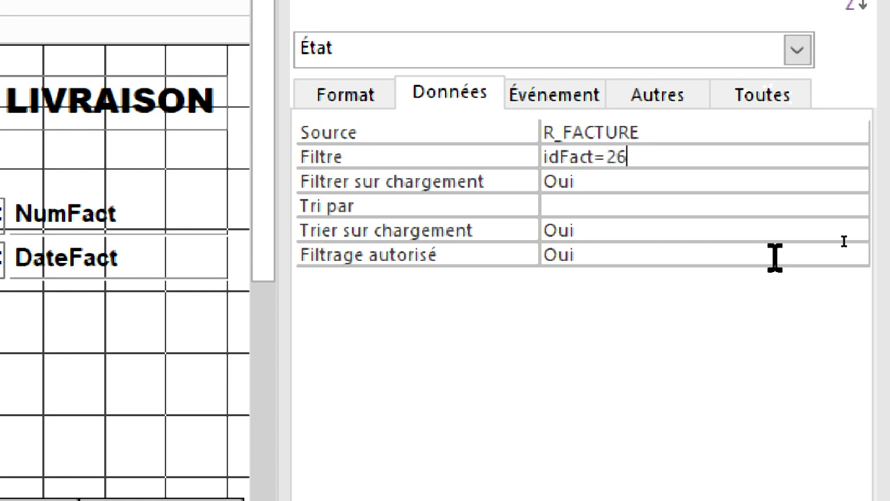
{"action": "key", "text": "Return"}
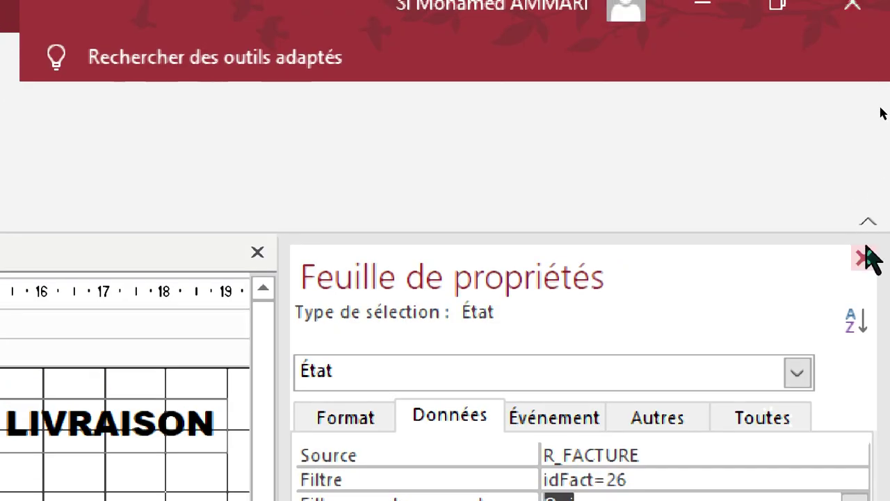
Display the report in layout view without the property sheet and examine its filtered header, detail lines and totals.
{"action": "left_click", "coordinate": [865, 256]}
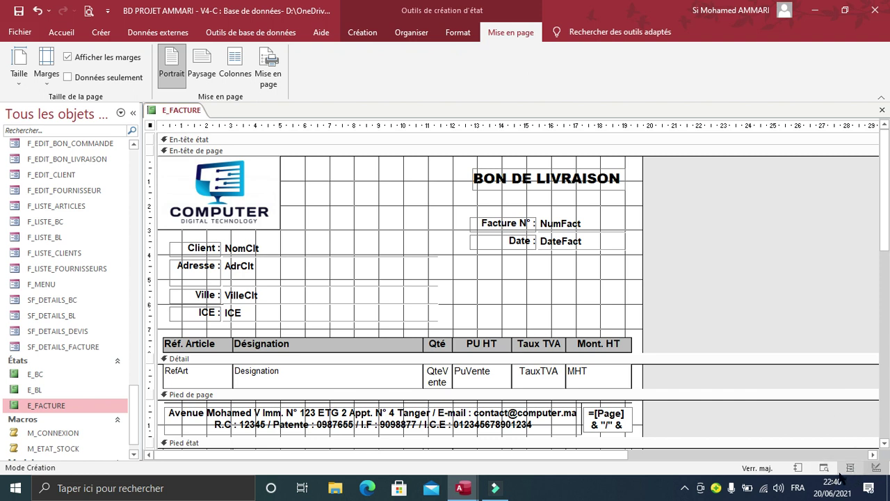
{"action": "left_click", "coordinate": [850, 469]}
{"action": "scroll", "coordinate": [653, 301], "scroll_direction": "down", "scroll_amount": 3}
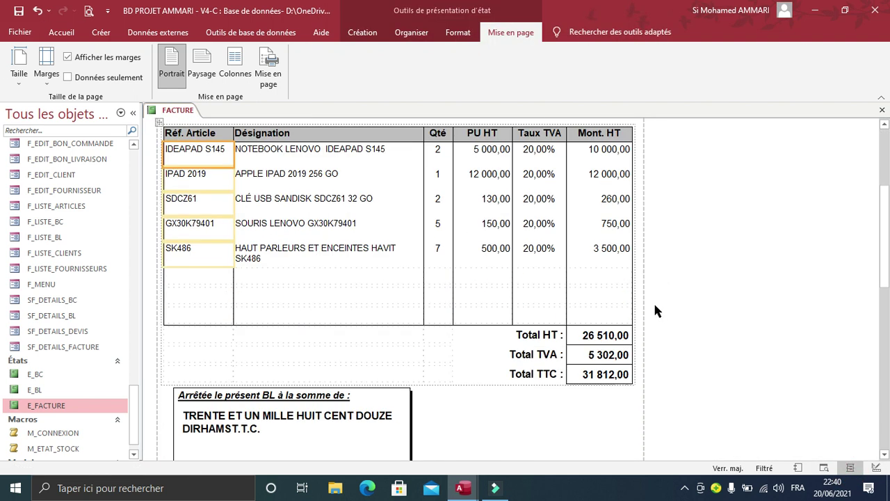
{"action": "scroll", "coordinate": [558, 272], "scroll_direction": "up", "scroll_amount": 3}
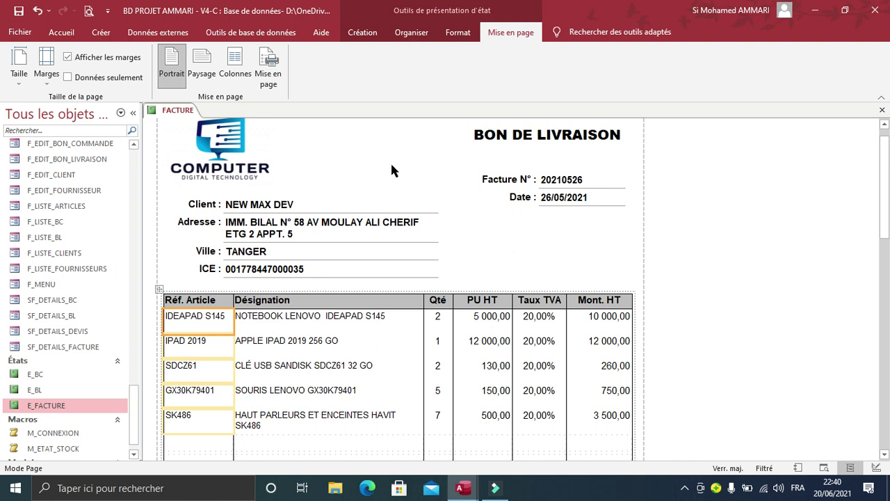
In design view, add the existing idFact field to the page header between the logo and the title.
{"action": "left_click", "coordinate": [875, 468]}
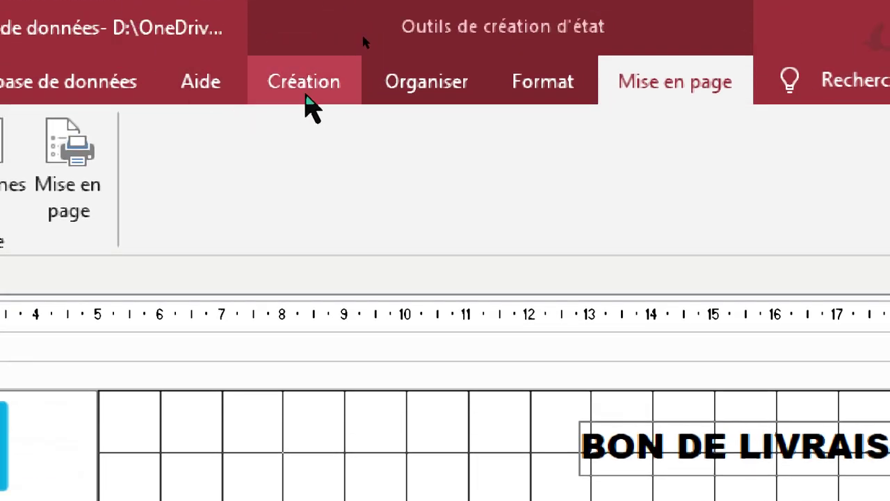
{"action": "left_click", "coordinate": [304, 90]}
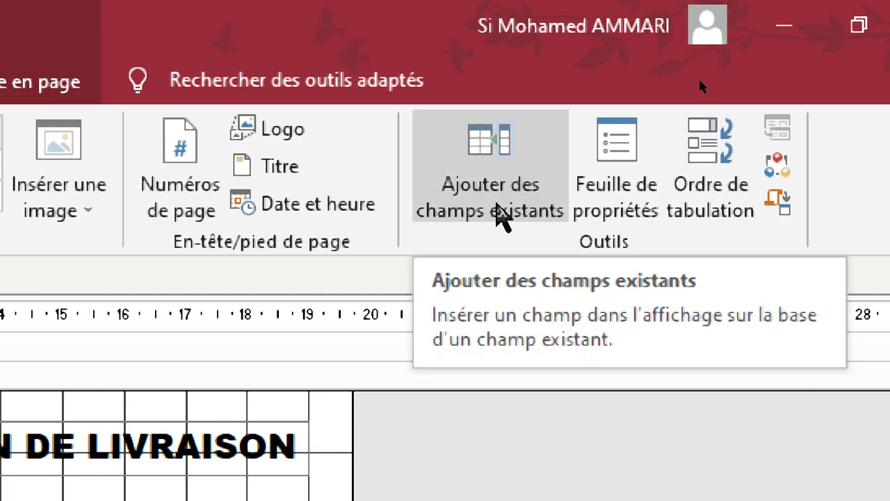
{"action": "left_click", "coordinate": [495, 209]}
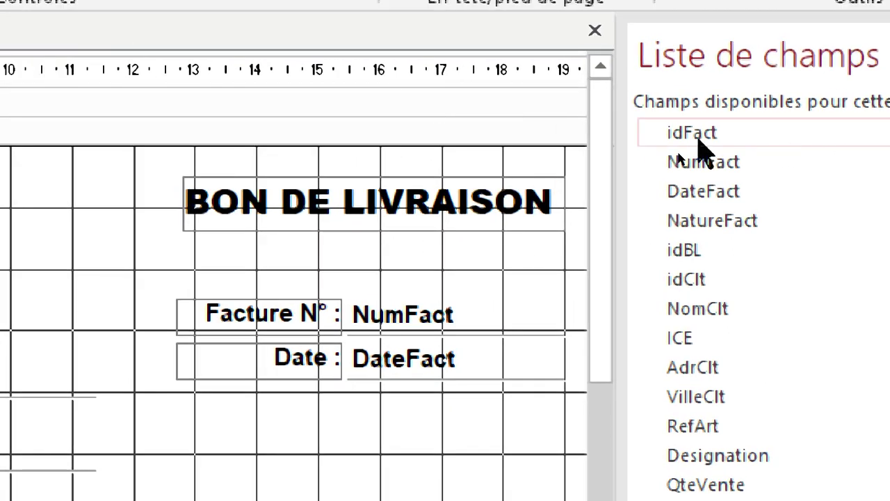
{"action": "left_click_drag", "start_coordinate": [722, 139], "coordinate": [571, 201]}
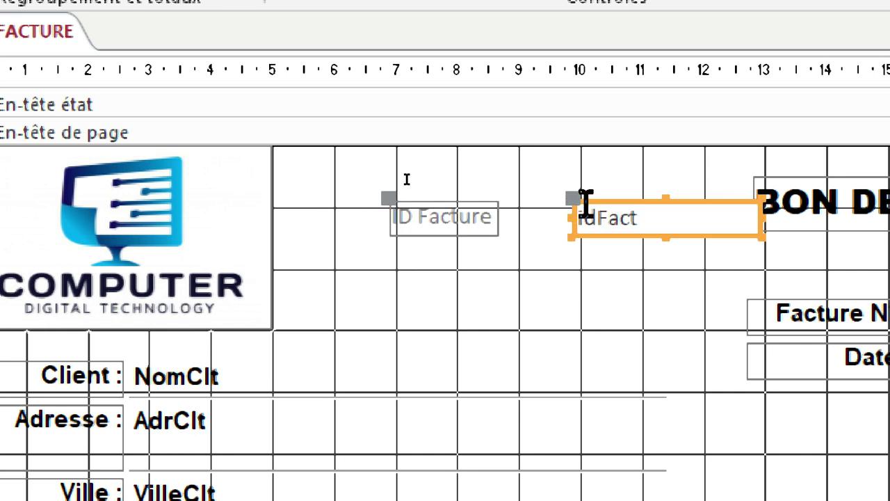
{"action": "left_click_drag", "start_coordinate": [715, 235], "coordinate": [657, 240]}
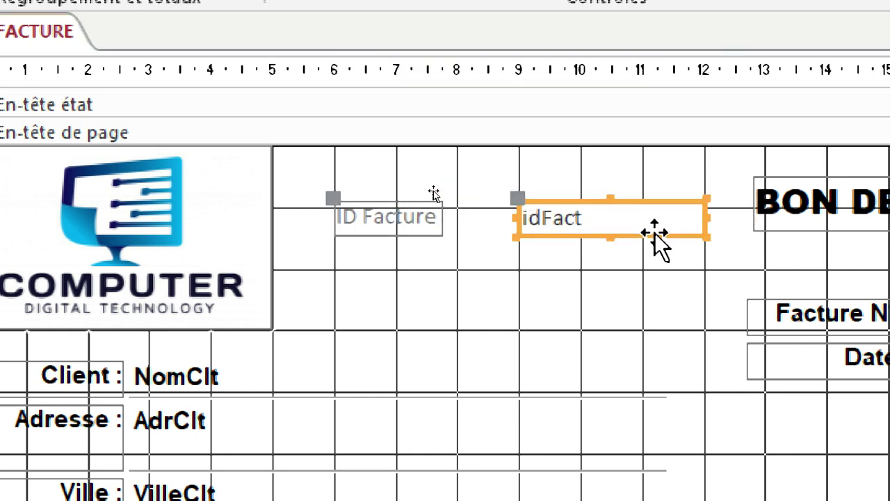
{"action": "left_click", "coordinate": [452, 296]}
Delete the "ID Facture" label attached to the idFact text box and shift the text box slightly toward the logo.
{"action": "left_click", "coordinate": [399, 224]}
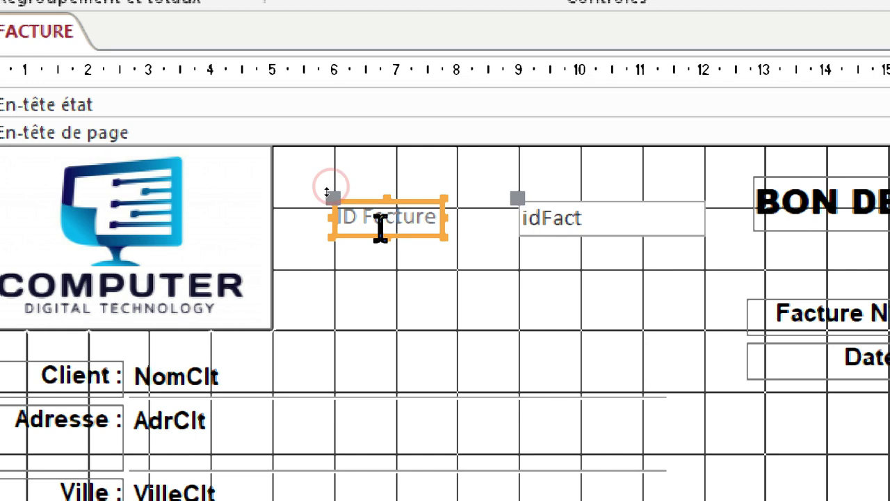
{"action": "key", "text": "Delete"}
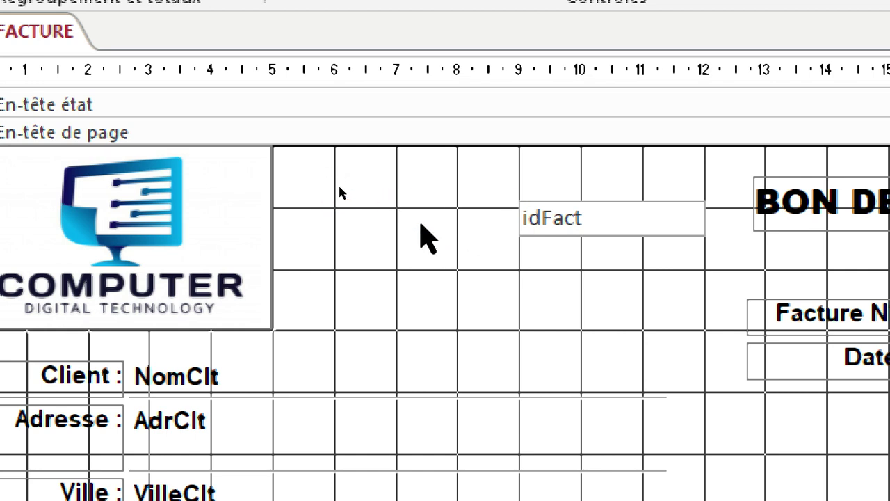
{"action": "left_click_drag", "start_coordinate": [588, 232], "coordinate": [513, 215]}
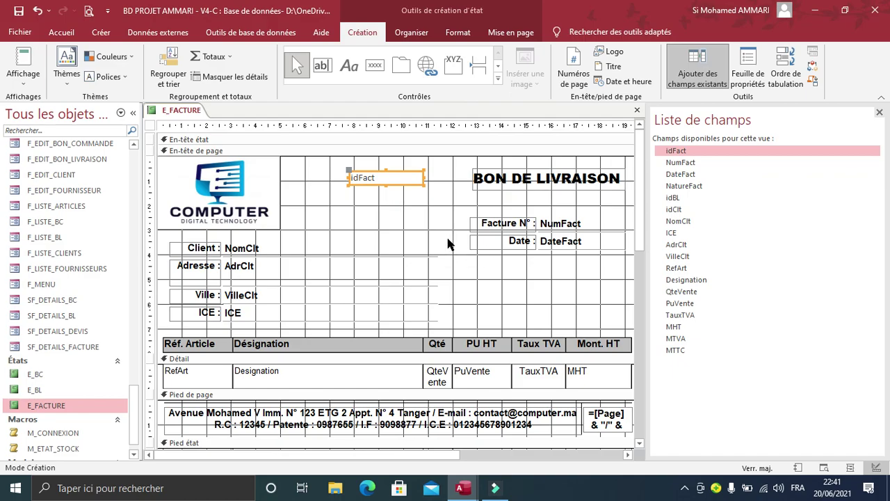
{"action": "left_click", "coordinate": [448, 243]}
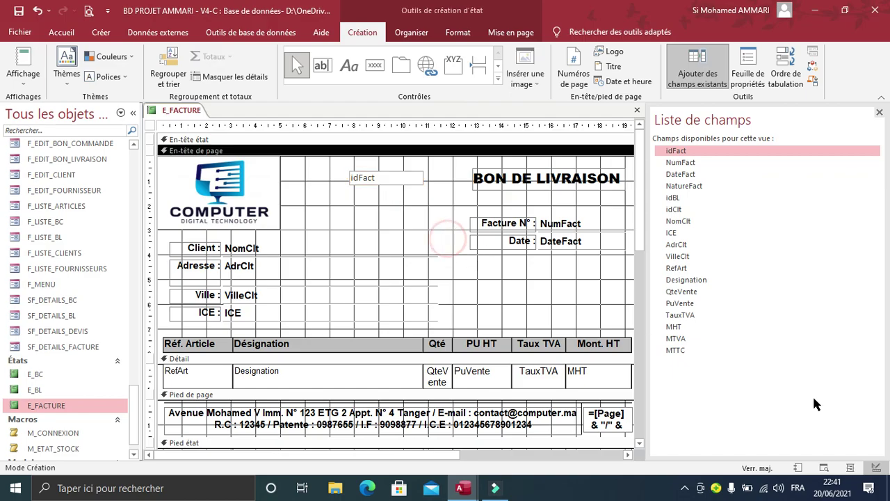
Check the idFact text box in the header using print preview, and return to design view.
{"action": "left_click", "coordinate": [824, 468]}
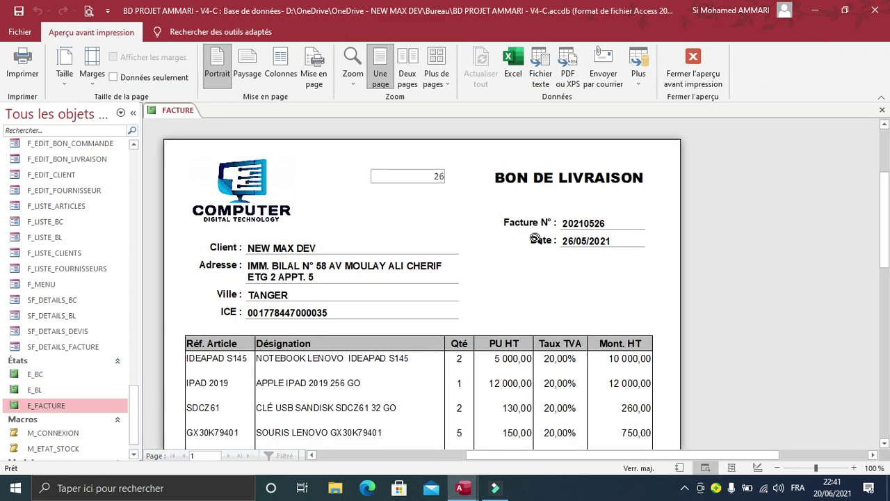
{"action": "left_click", "coordinate": [537, 138]}
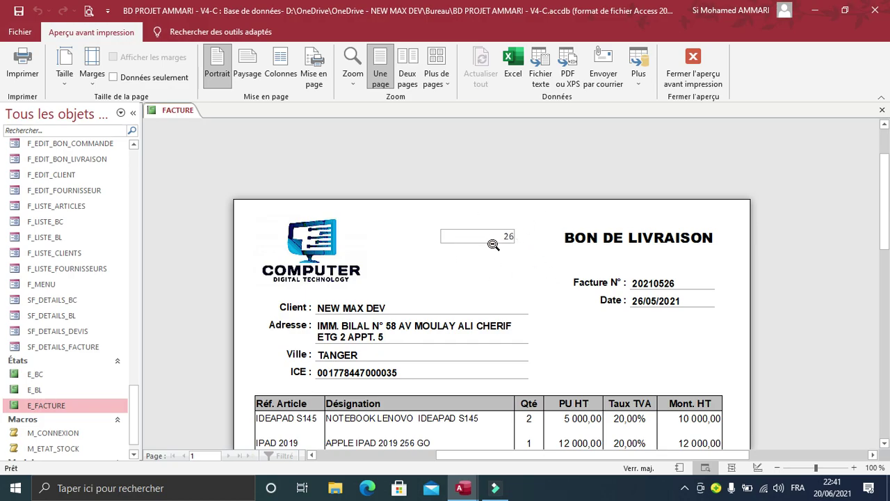
{"action": "right_click", "coordinate": [489, 243]}
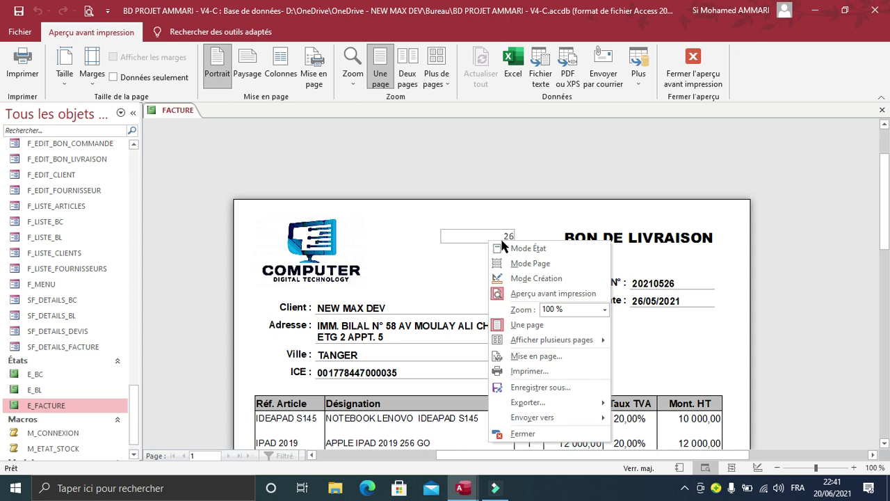
{"action": "left_click", "coordinate": [535, 278]}
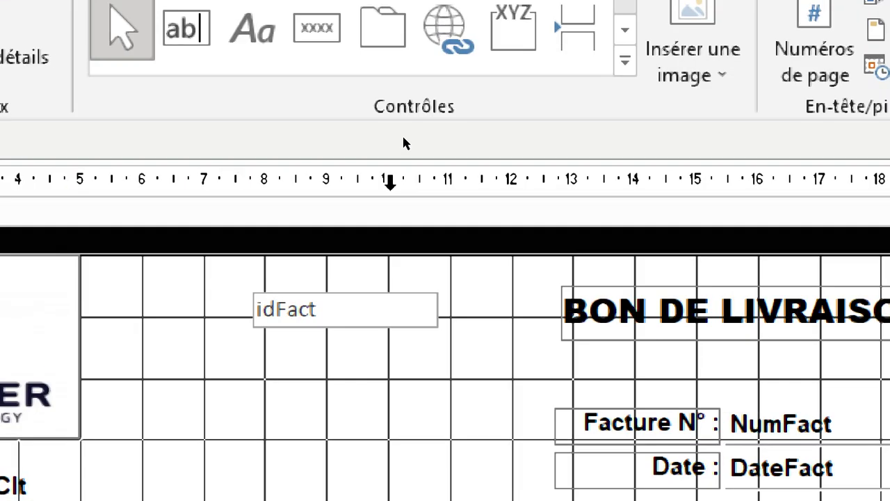
Set the Visible property of the idFact text box to Non.
{"action": "left_click", "coordinate": [390, 179]}
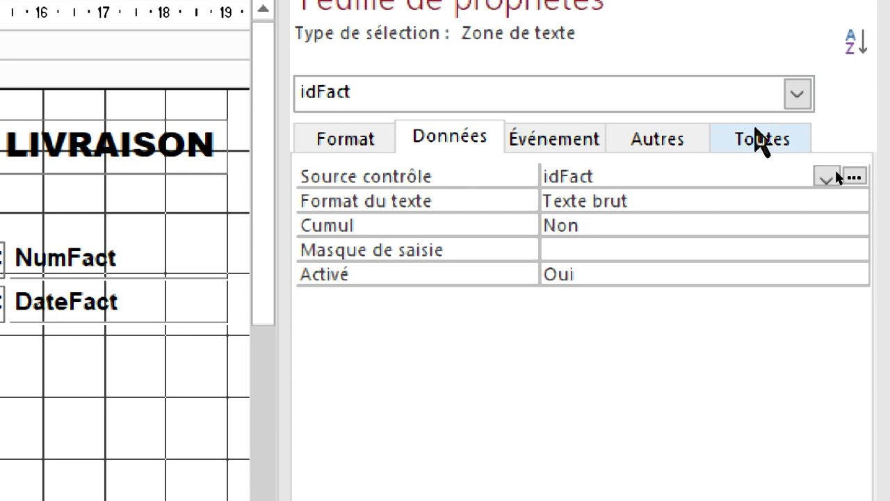
{"action": "left_click", "coordinate": [757, 137]}
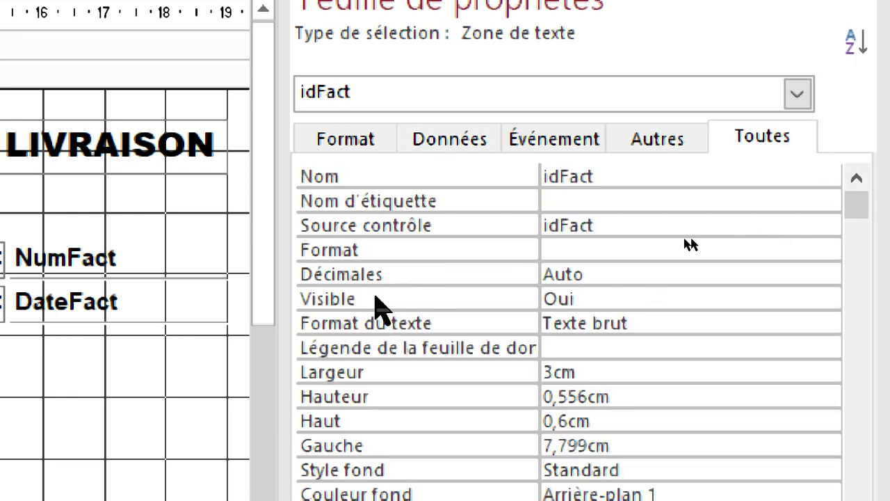
{"action": "left_click", "coordinate": [401, 299]}
{"action": "left_click", "coordinate": [826, 301]}
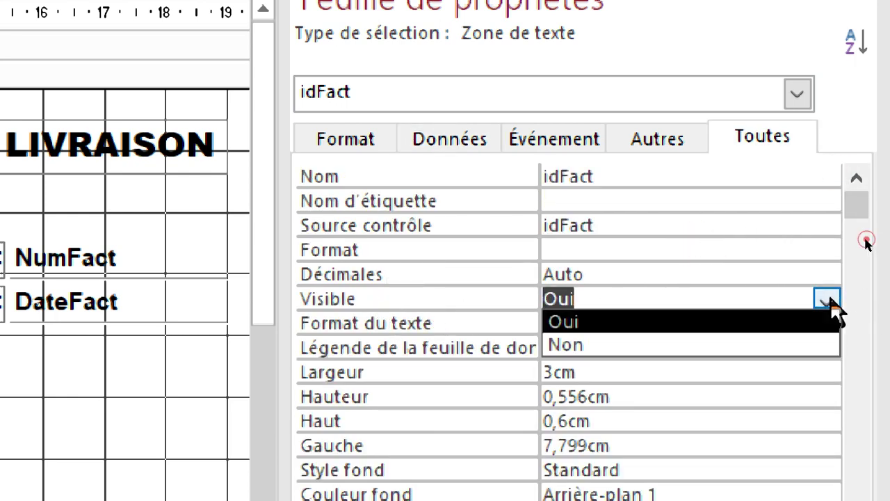
{"action": "left_click", "coordinate": [573, 343]}
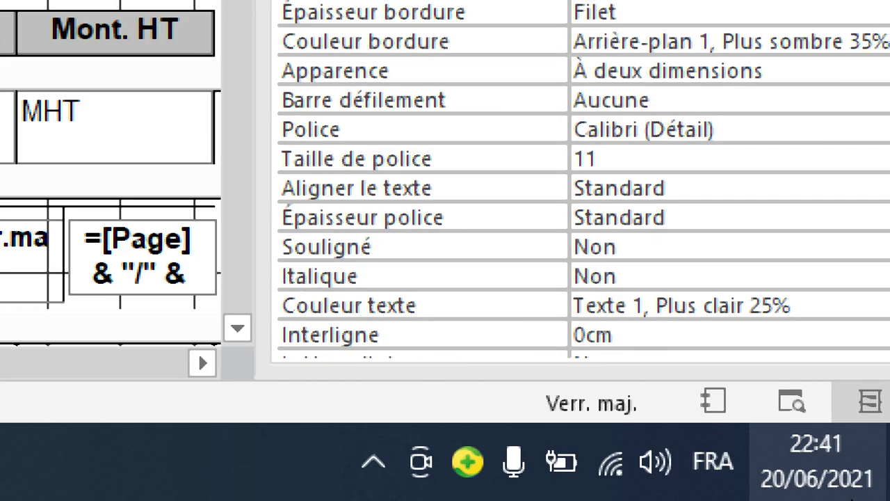
Check the header in print preview and in layout view, and close the property sheet.
{"action": "left_click", "coordinate": [792, 414]}
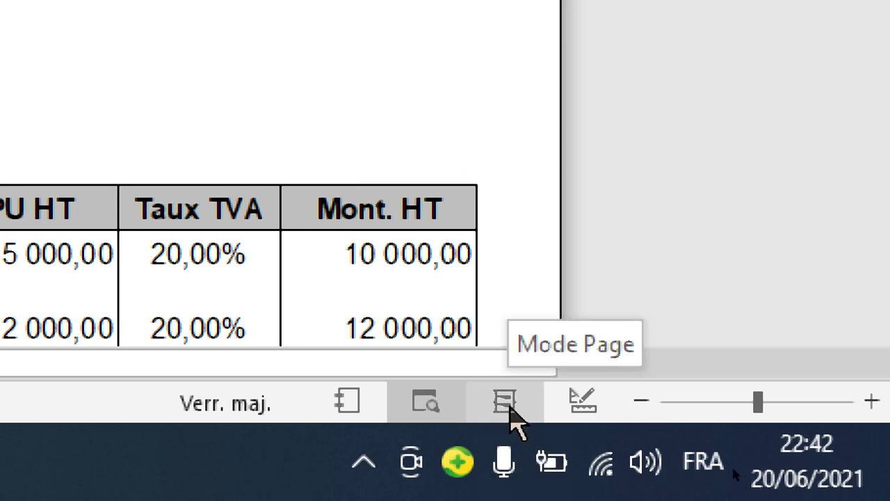
{"action": "left_click", "coordinate": [506, 403]}
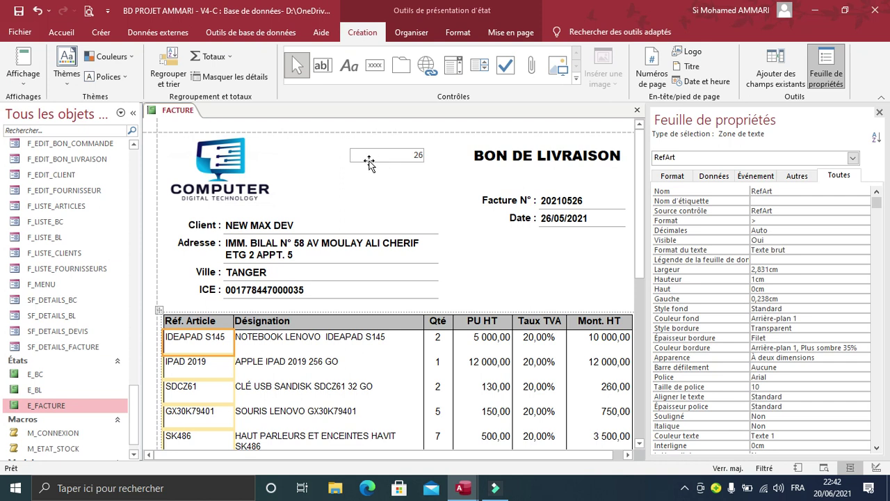
{"action": "left_click", "coordinate": [879, 114]}
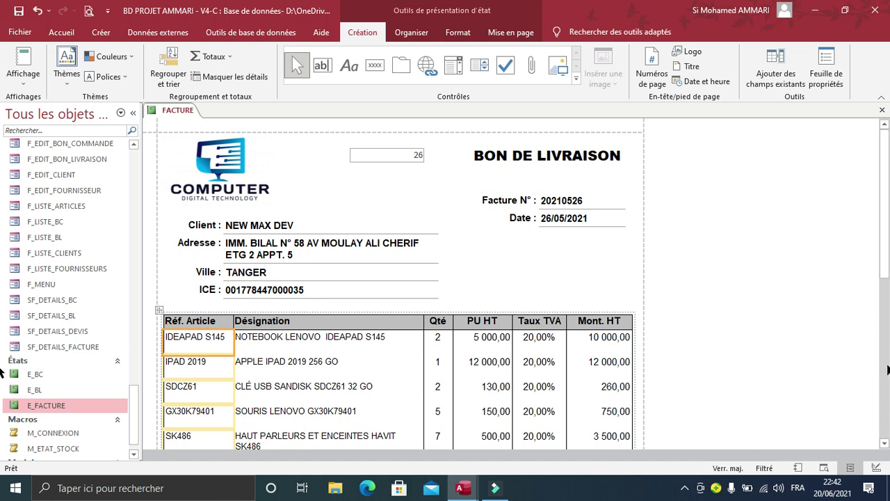
{"action": "left_click", "coordinate": [536, 159]}
{"action": "right_click", "coordinate": [531, 159]}
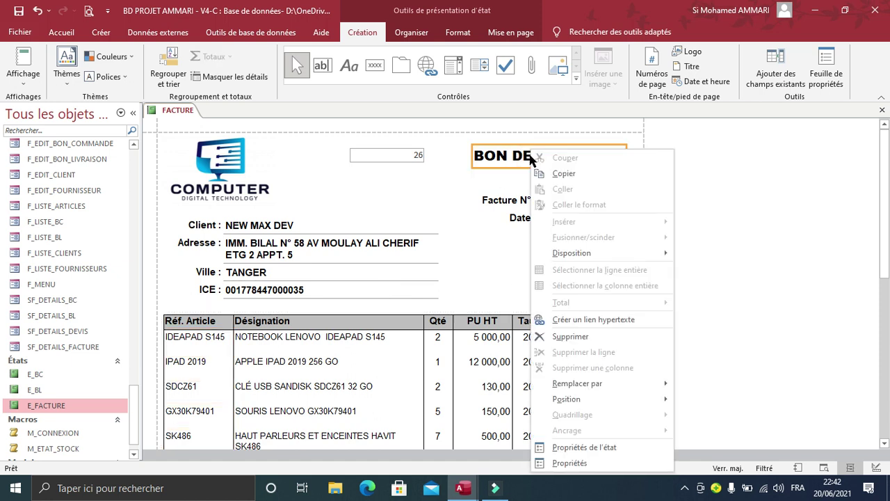
{"action": "left_click", "coordinate": [529, 158]}
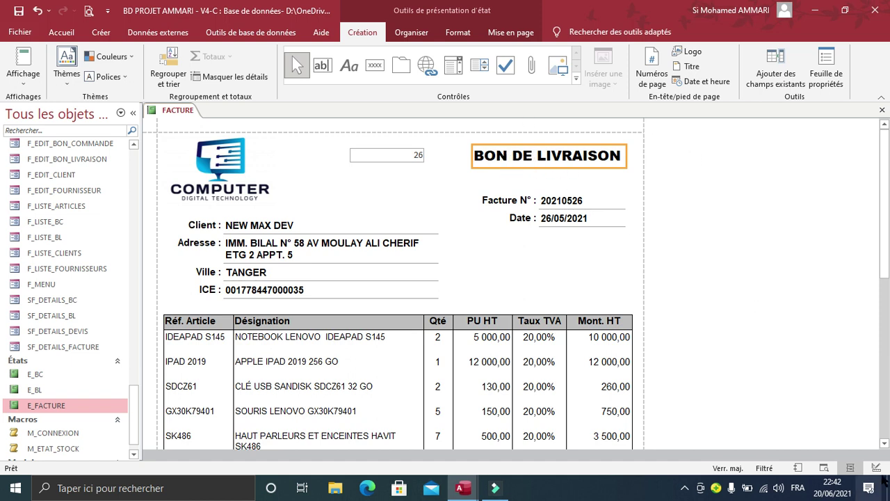
In design view, convert the "BON DE LIVRAISON" title label into a text box (Zone de texte).
{"action": "left_click", "coordinate": [875, 467]}
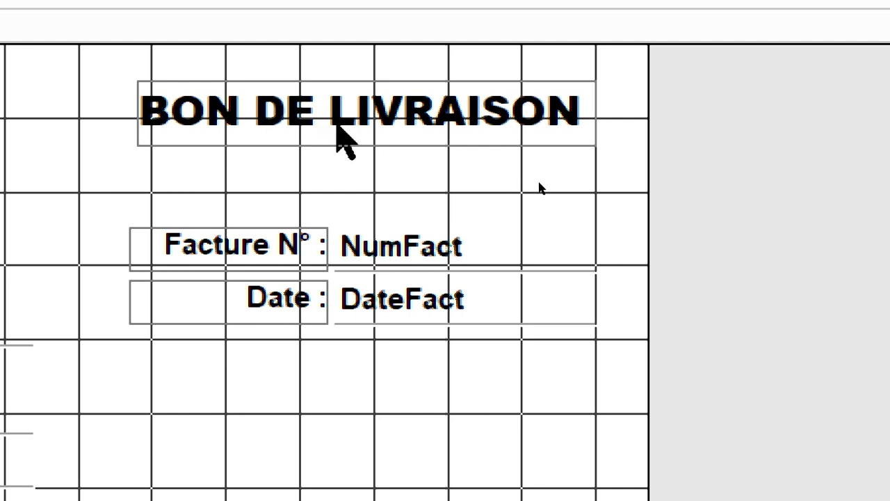
{"action": "right_click", "coordinate": [353, 117]}
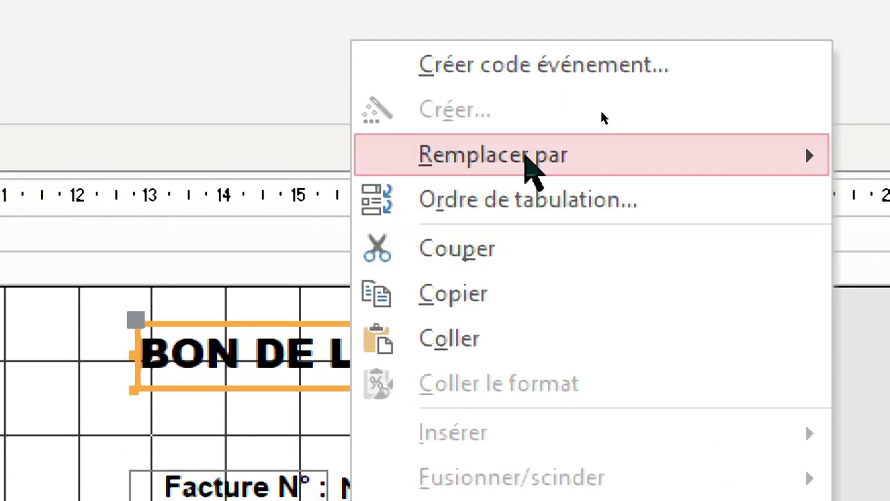
{"action": "mouse_move", "coordinate": [647, 281]}
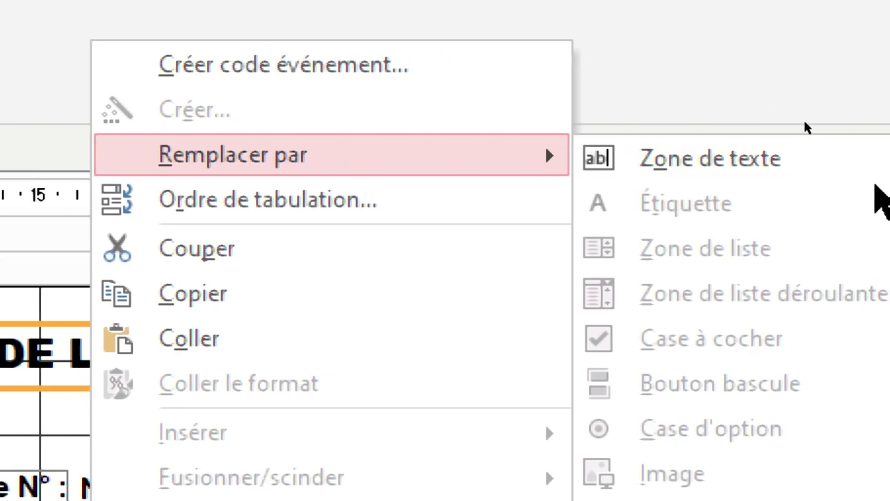
{"action": "left_click", "coordinate": [718, 166]}
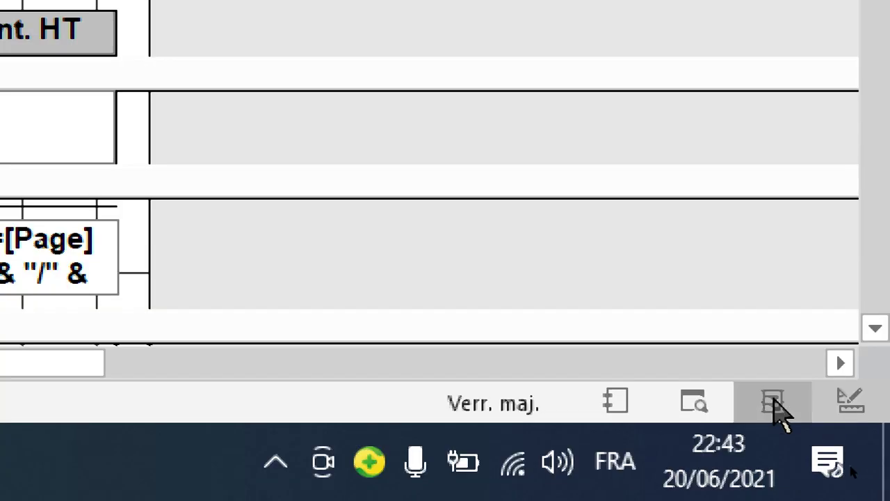
In layout view, set the title text box's Source contrôle to NatureFact and copy that field name.
{"action": "left_click", "coordinate": [772, 401]}
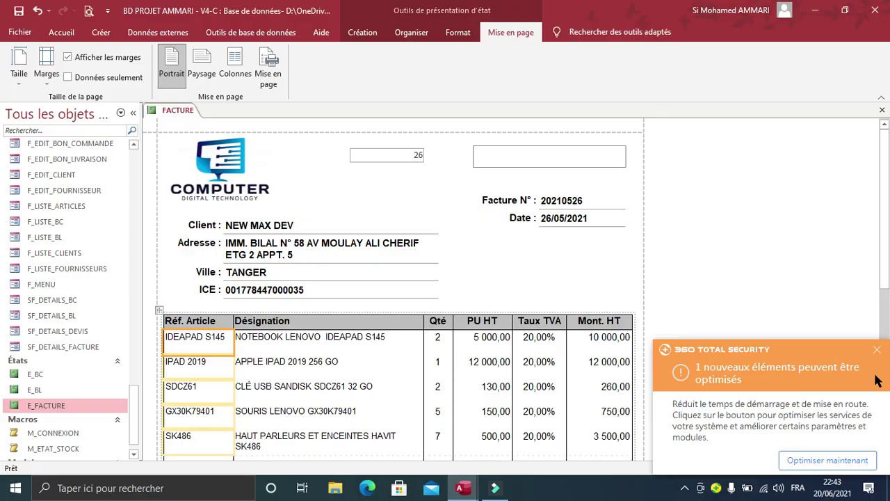
{"action": "left_click", "coordinate": [850, 50]}
{"action": "left_click", "coordinate": [547, 159]}
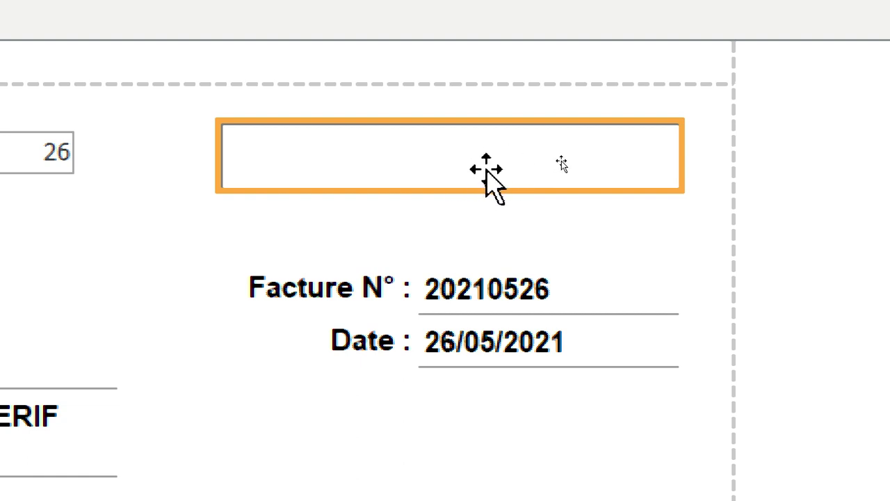
{"action": "double_click", "coordinate": [561, 161]}
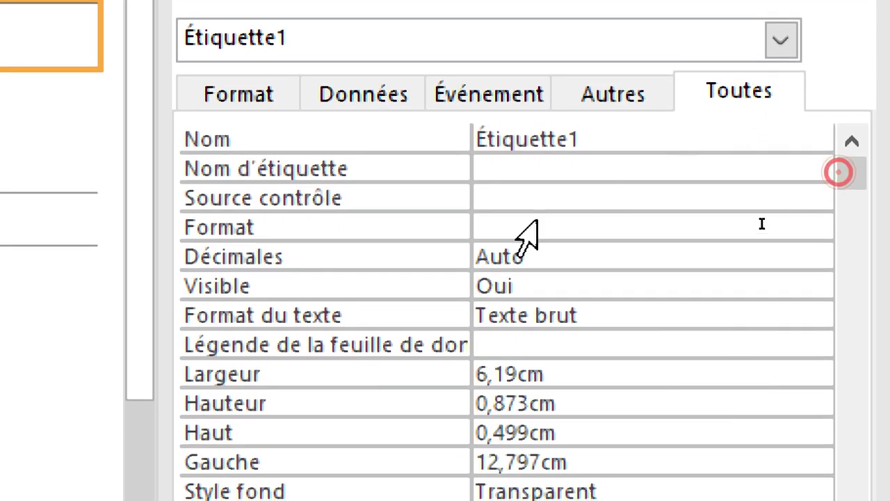
{"action": "left_click", "coordinate": [717, 220]}
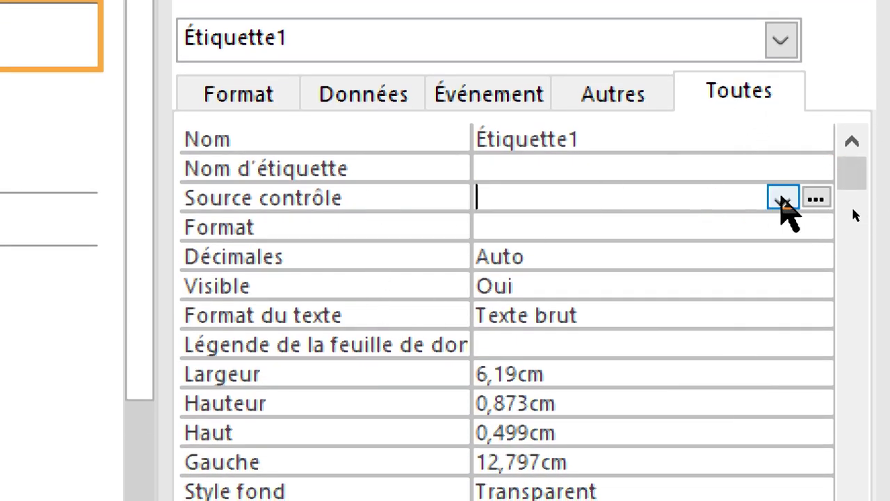
{"action": "left_click", "coordinate": [782, 201]}
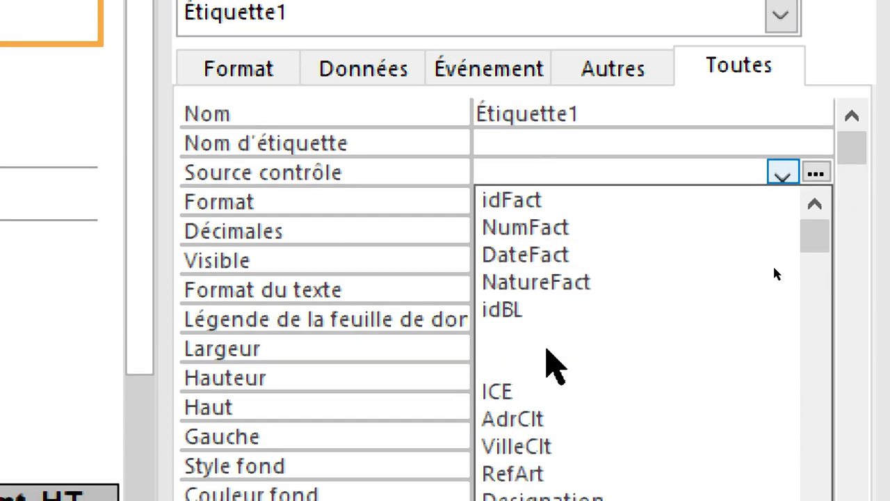
{"action": "left_click", "coordinate": [530, 310]}
{"action": "key", "text": "super+c"}
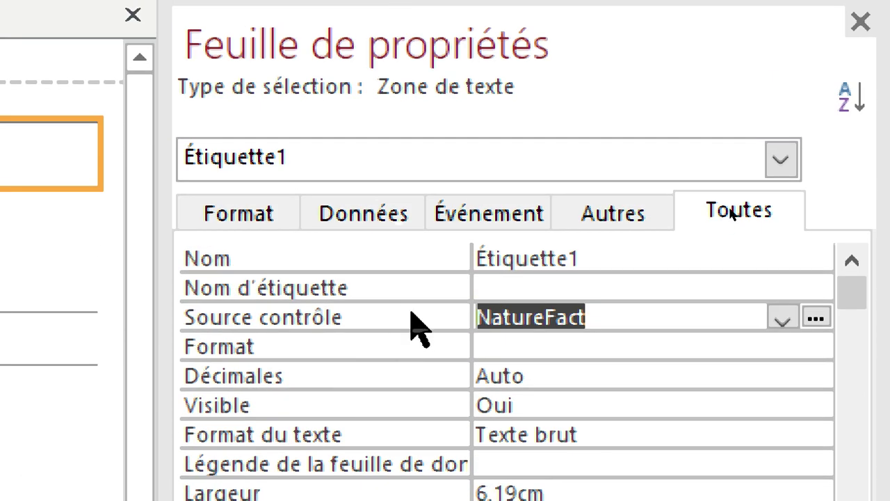
Copy the title text box's Source contrôle value and paste it as its Nom, naming the control NatureFact.
{"action": "right_click", "coordinate": [411, 189]}
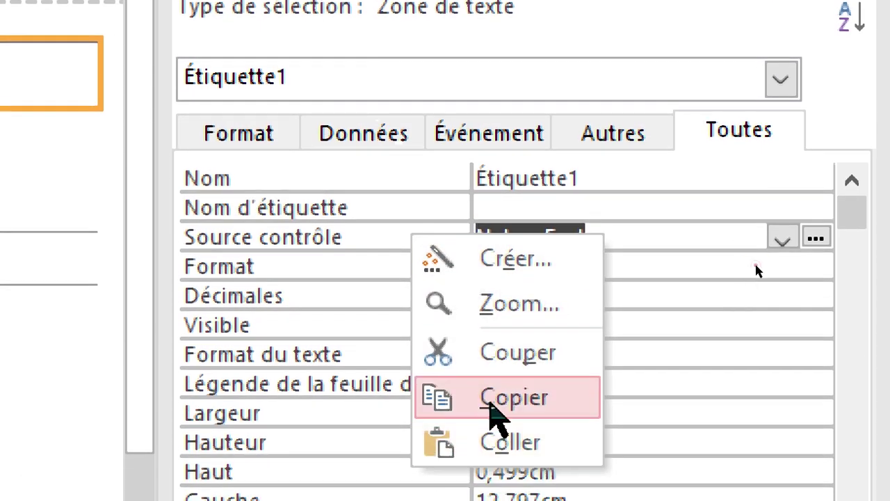
{"action": "left_click", "coordinate": [493, 399]}
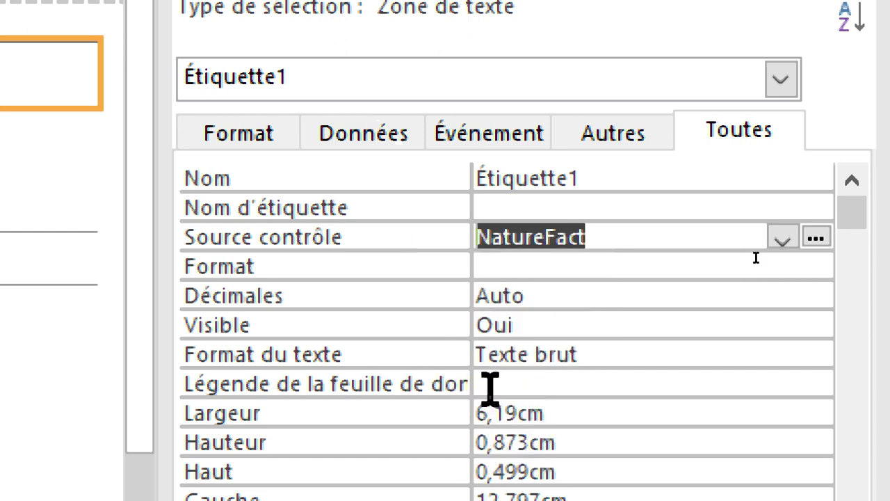
{"action": "left_click", "coordinate": [729, 188]}
{"action": "right_click", "coordinate": [392, 175]}
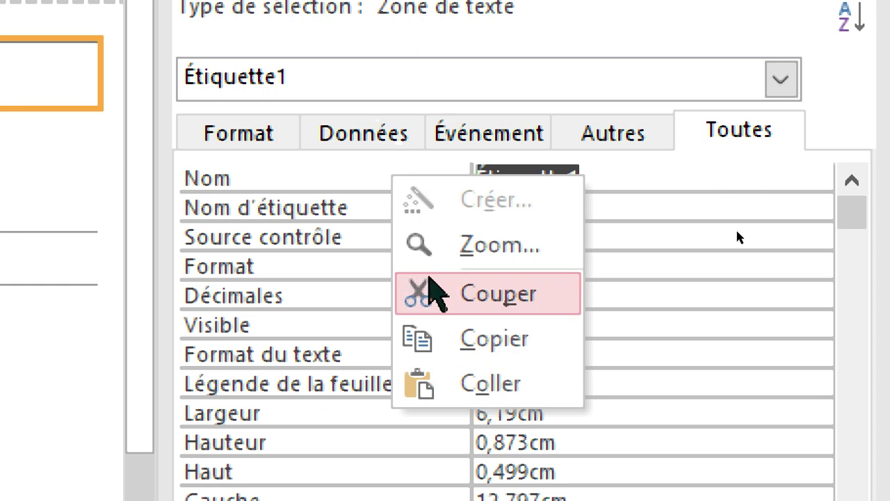
{"action": "left_click", "coordinate": [464, 381]}
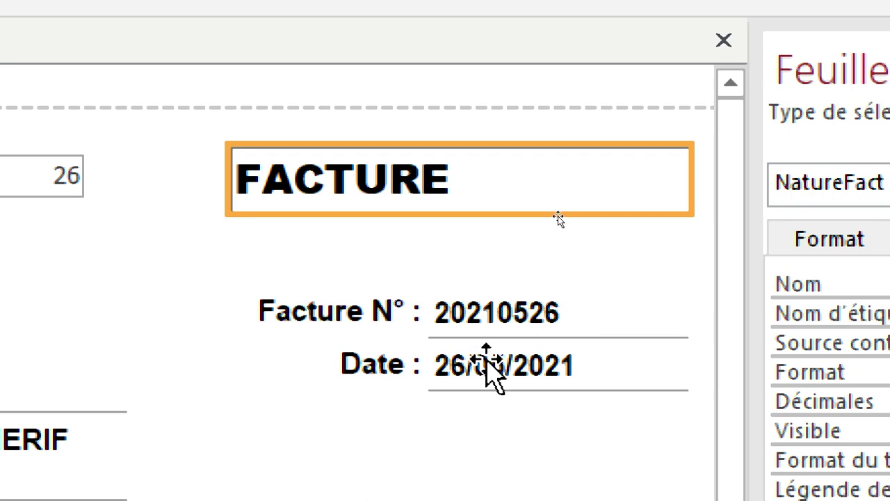
{"action": "left_click", "coordinate": [489, 365]}
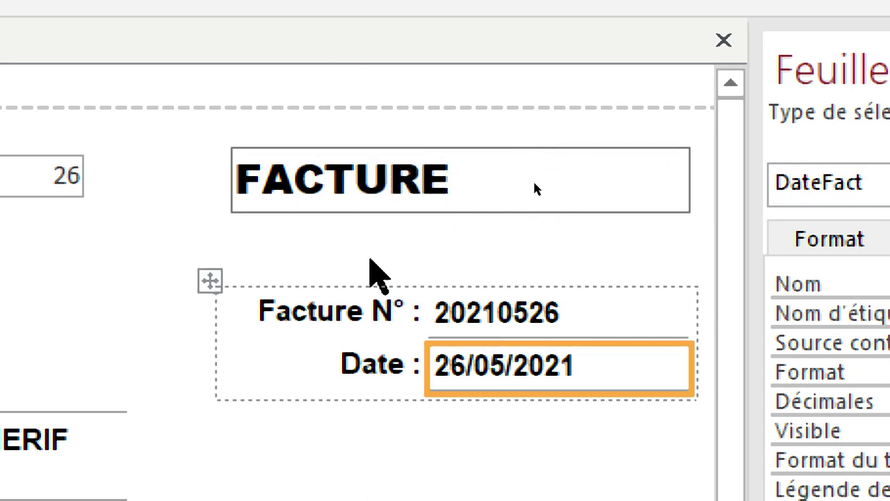
Make the title text box's outline transparent, right-align its text, and close the property sheet.
{"action": "left_click", "coordinate": [441, 179]}
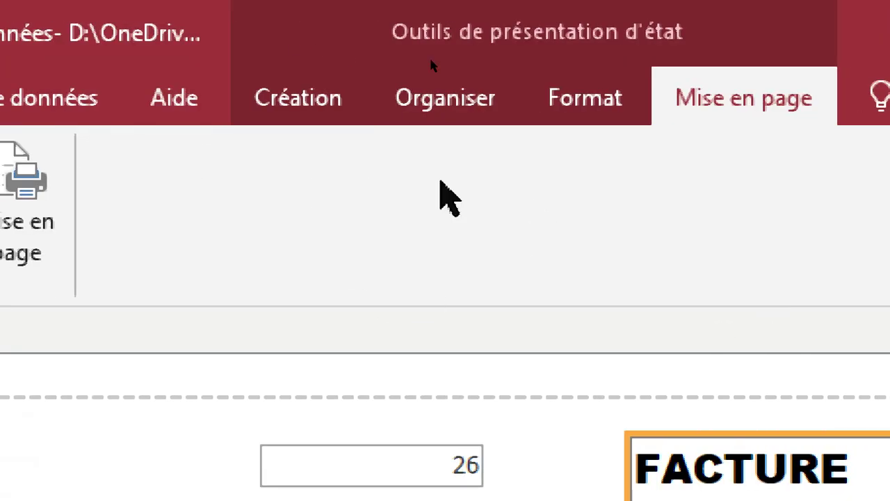
{"action": "left_click", "coordinate": [577, 111]}
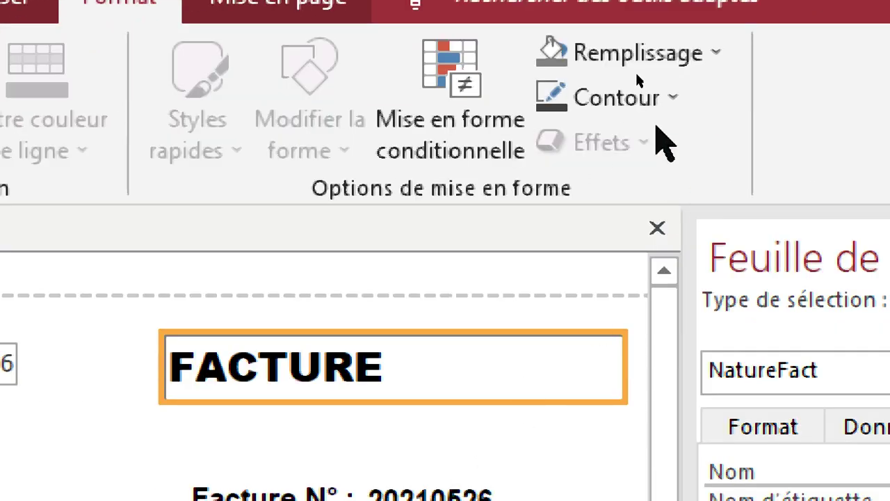
{"action": "left_click", "coordinate": [657, 184]}
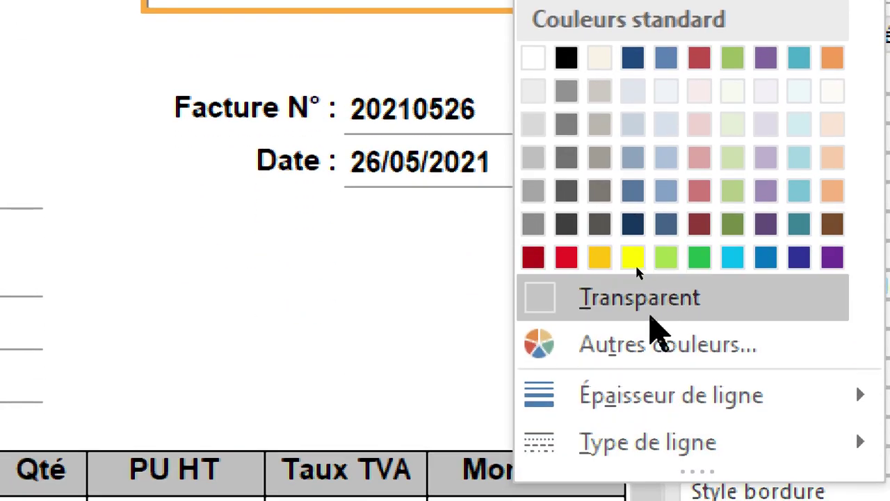
{"action": "left_click", "coordinate": [637, 306]}
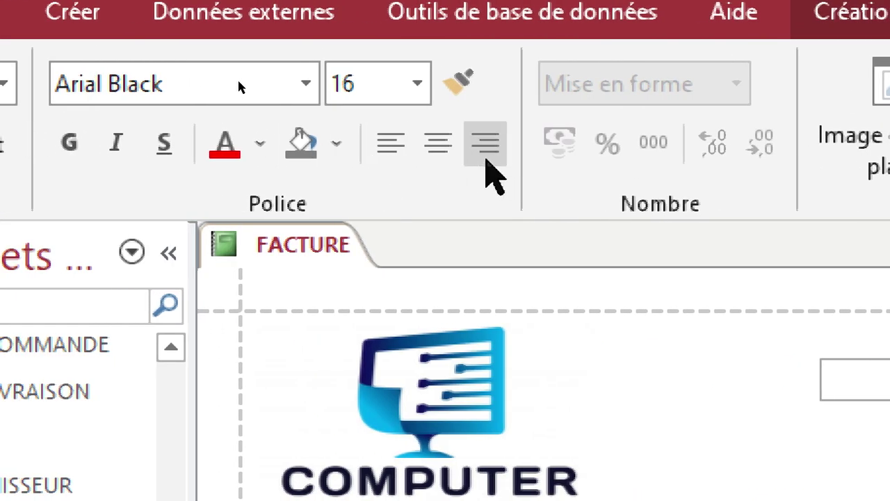
{"action": "left_click", "coordinate": [489, 157]}
{"action": "left_click", "coordinate": [403, 221]}
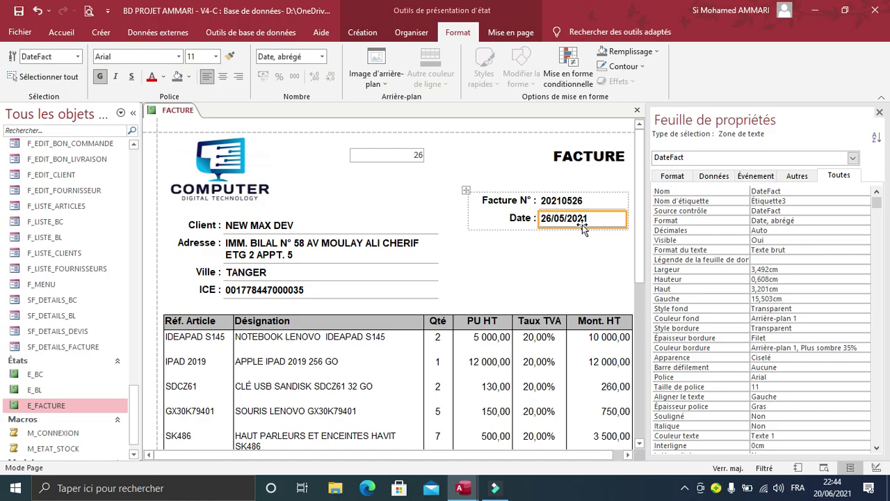
{"action": "left_click", "coordinate": [879, 111]}
{"action": "left_click", "coordinate": [697, 250]}
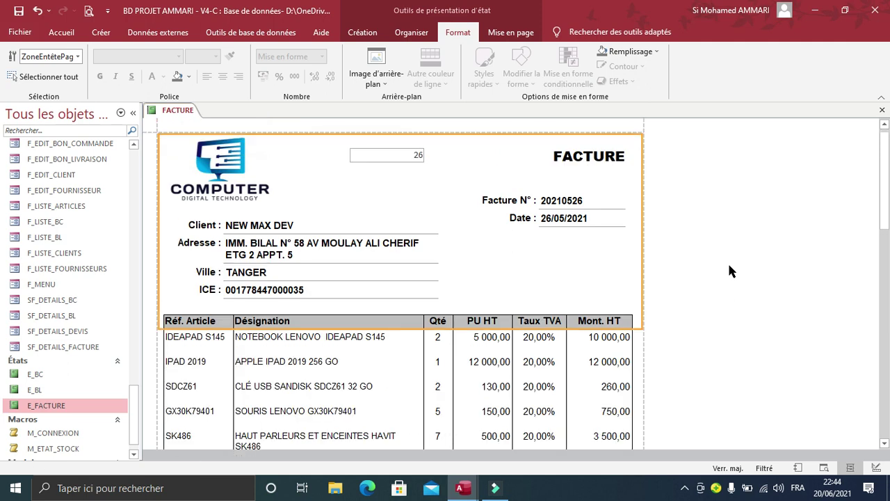
Examine the table columns and totals of the finished invoice in the other database copy, and return to E_FACTURE.
{"action": "mouse_move", "coordinate": [463, 487]}
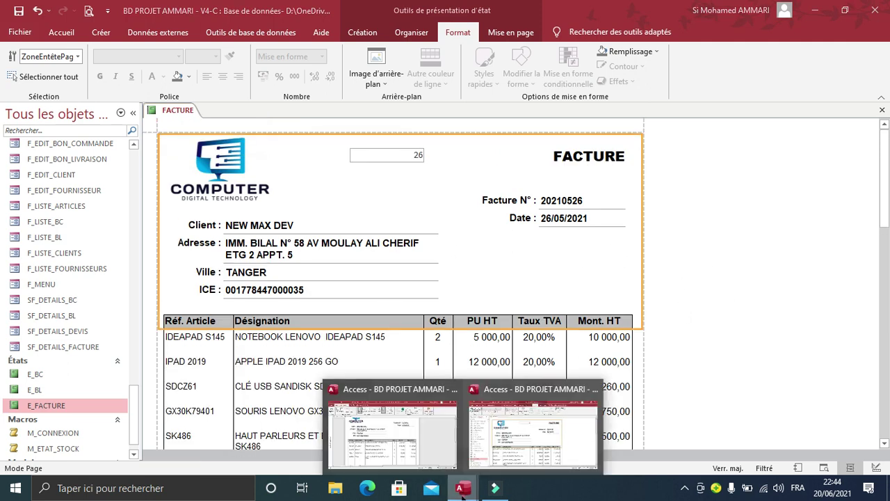
{"action": "left_click", "coordinate": [371, 436]}
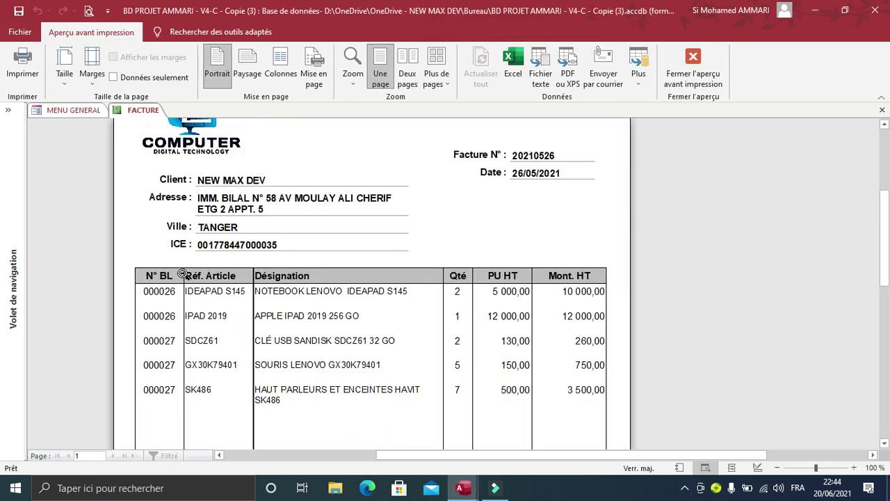
{"action": "scroll", "coordinate": [166, 264], "scroll_direction": "down", "scroll_amount": 3}
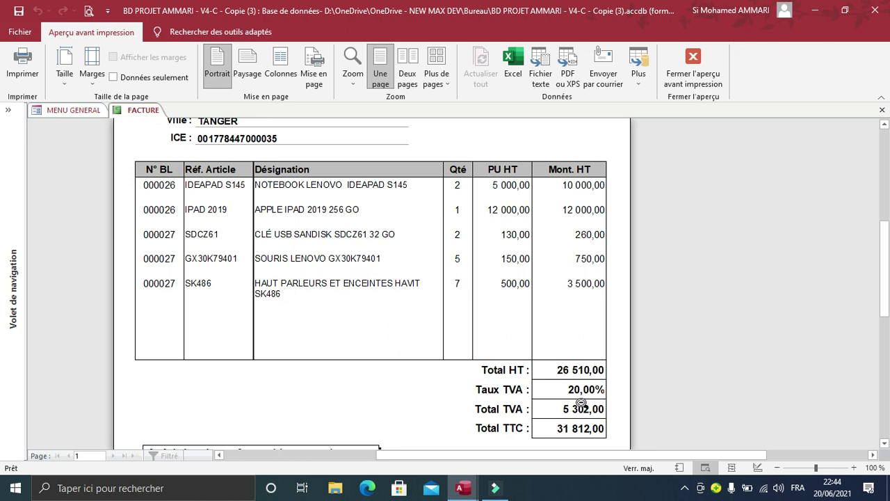
{"action": "mouse_move", "coordinate": [477, 490]}
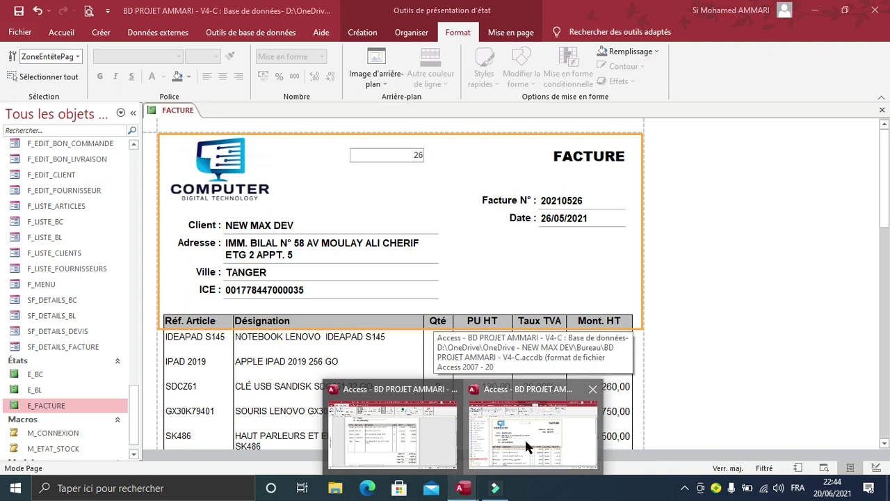
{"action": "left_click", "coordinate": [526, 439]}
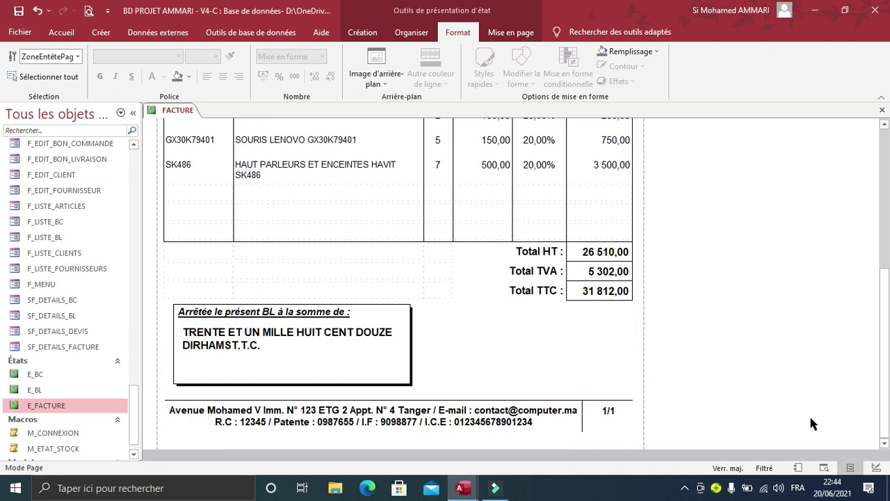
In design view, change the "Taux TVA" column heading to "N° BL".
{"action": "left_click", "coordinate": [875, 466]}
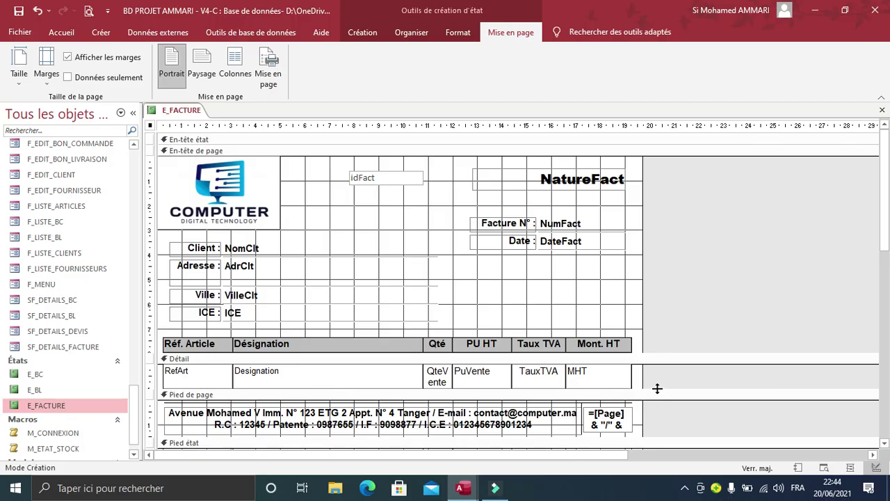
{"action": "scroll", "coordinate": [652, 375], "scroll_direction": "down", "scroll_amount": 5}
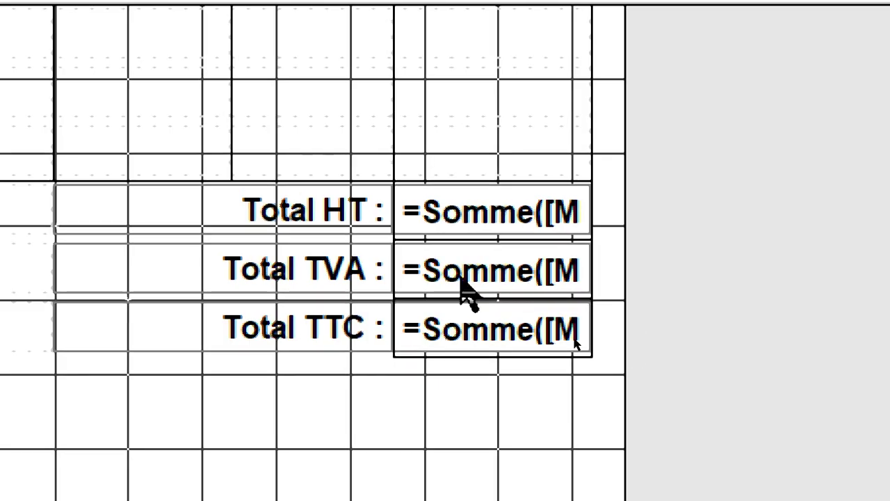
{"action": "left_click", "coordinate": [396, 209]}
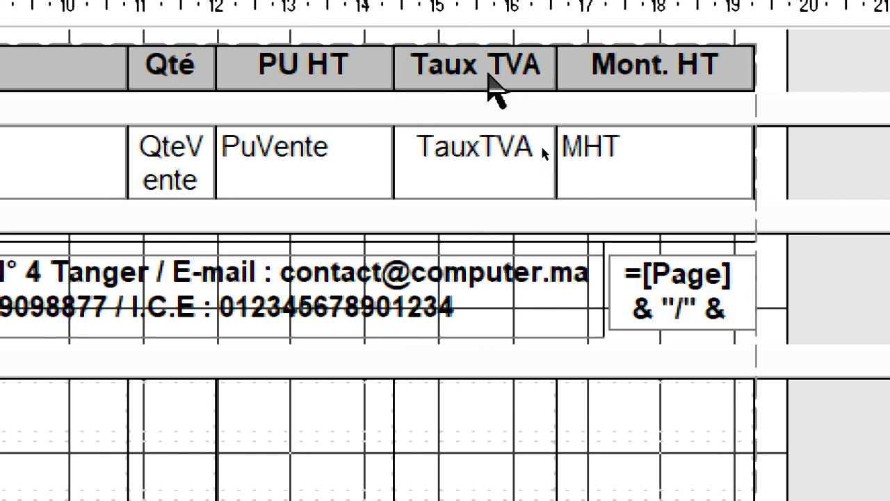
{"action": "left_click", "coordinate": [482, 75]}
{"action": "left_click_drag", "start_coordinate": [547, 63], "coordinate": [358, 44]}
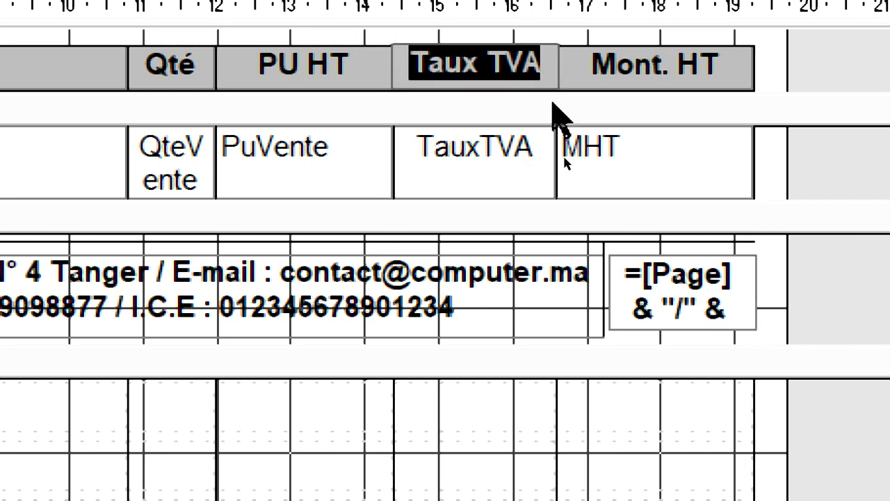
{"action": "type", "text": "N"}
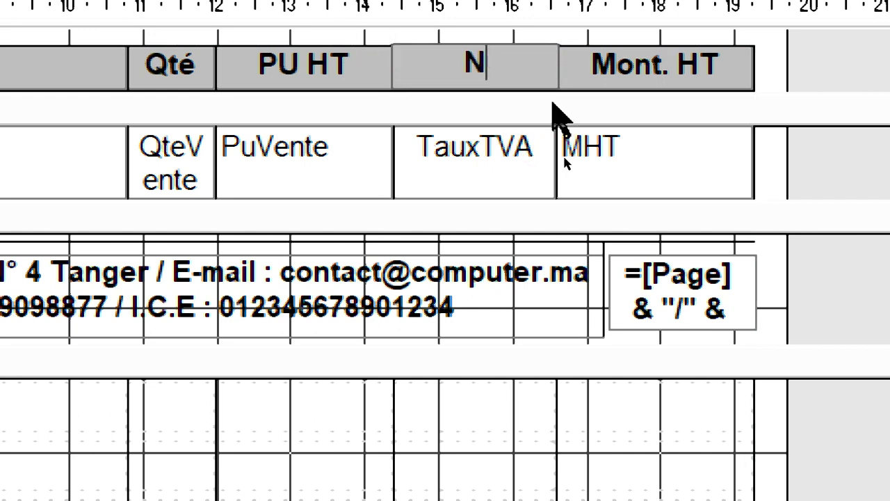
{"action": "type", "text": "° bl"}
{"action": "key", "text": "BackSpace"}
{"action": "key", "text": "BackSpace"}
{"action": "type", "text": "BL"}
{"action": "key", "text": "Return"}
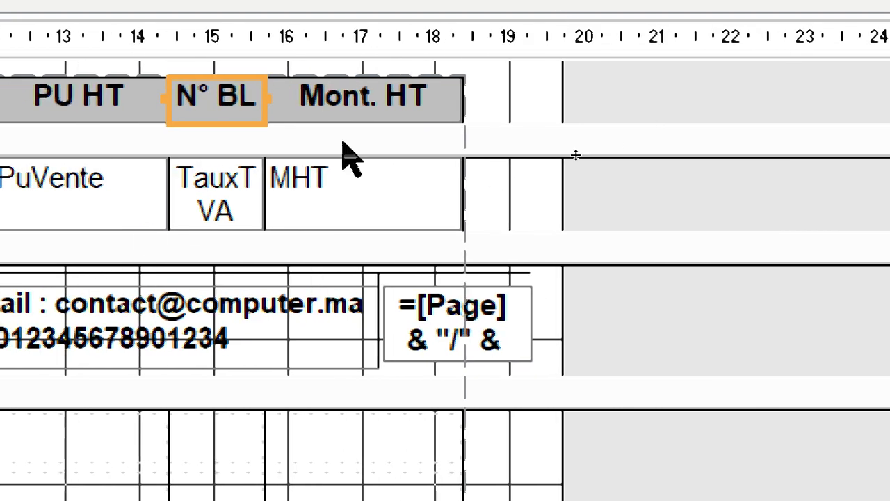
Make the N° BL column about 1.72 cm wide and set its detail text box's Source contrôle to idBL.
{"action": "left_click_drag", "start_coordinate": [264, 102], "coordinate": [298, 101]}
{"action": "left_click", "coordinate": [280, 185]}
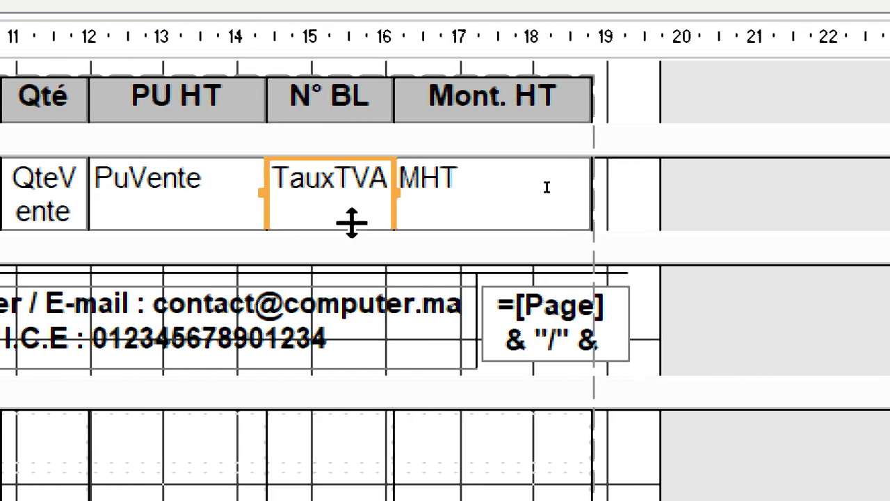
{"action": "key", "text": "F4"}
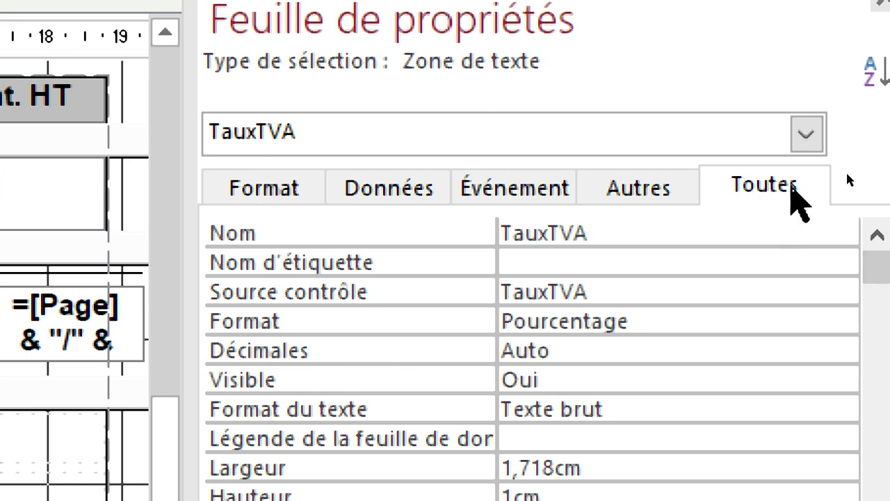
{"action": "left_click", "coordinate": [847, 174]}
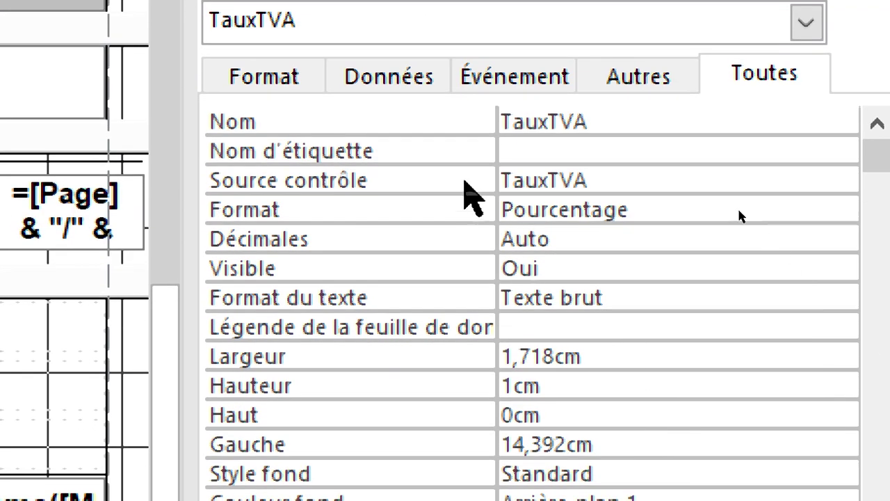
{"action": "left_click", "coordinate": [463, 291]}
{"action": "left_click", "coordinate": [808, 181]}
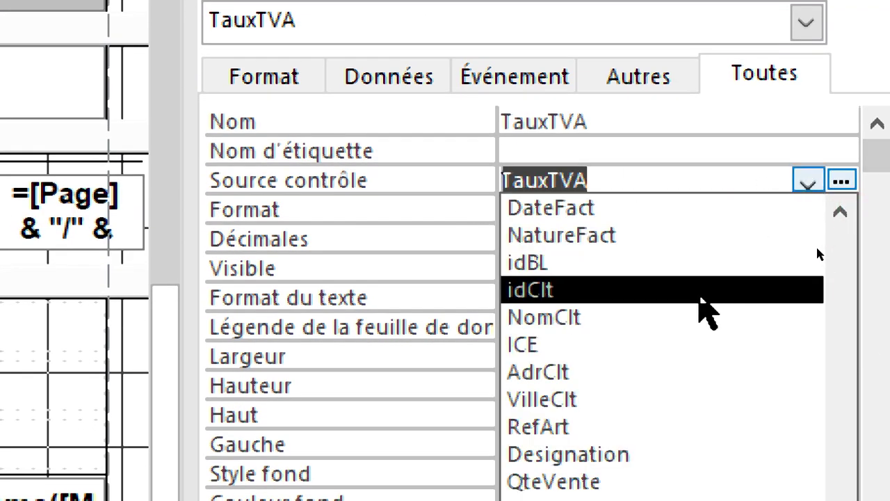
{"action": "scroll", "coordinate": [660, 437], "scroll_direction": "up", "scroll_amount": 2}
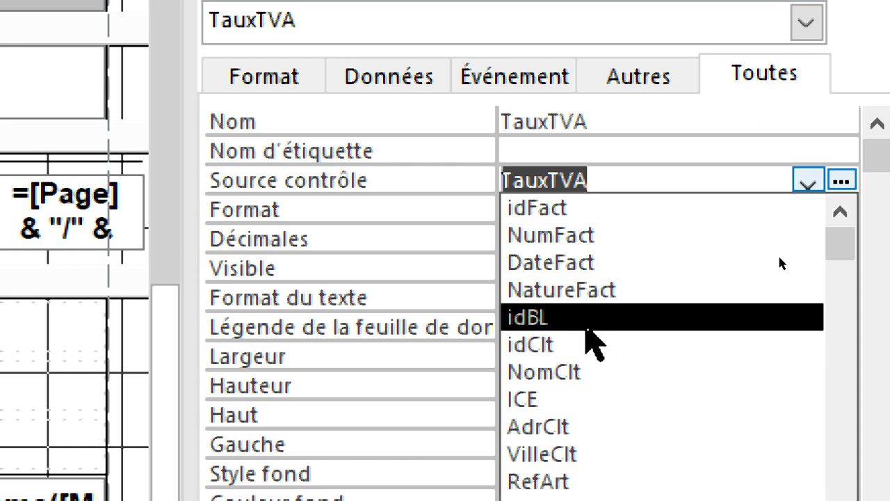
{"action": "left_click", "coordinate": [588, 317]}
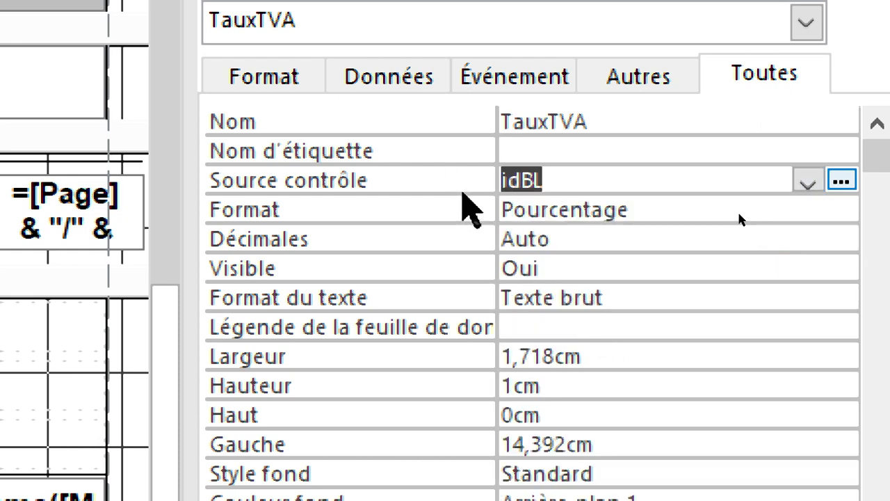
Copy the idBL field name from Source contrôle and paste it as the detail text box's Nom.
{"action": "right_click", "coordinate": [465, 182]}
{"action": "left_click", "coordinate": [533, 340]}
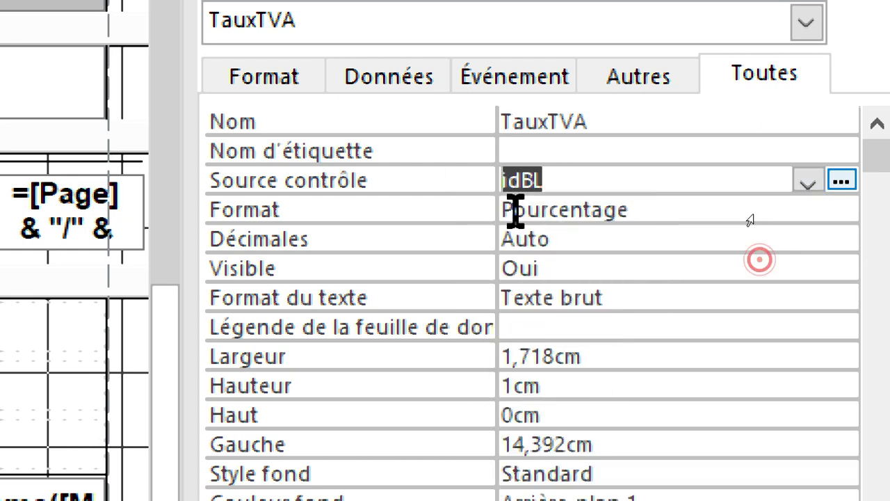
{"action": "left_click", "coordinate": [445, 127]}
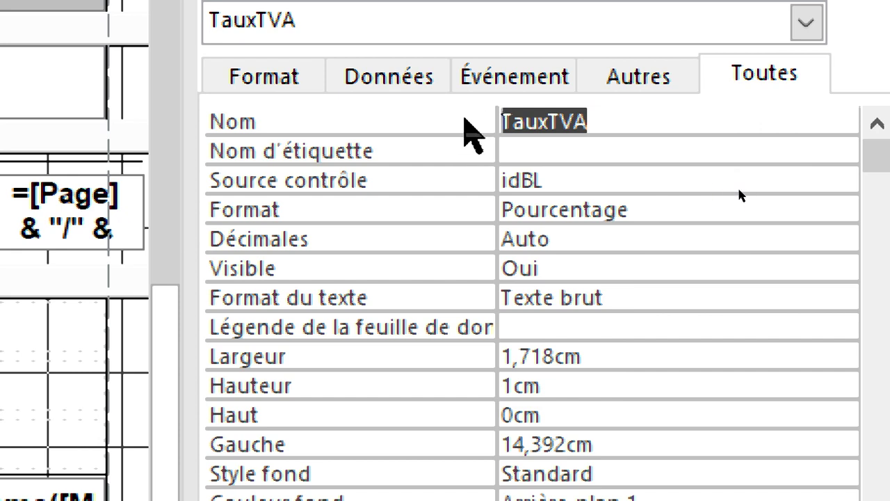
{"action": "right_click", "coordinate": [464, 125]}
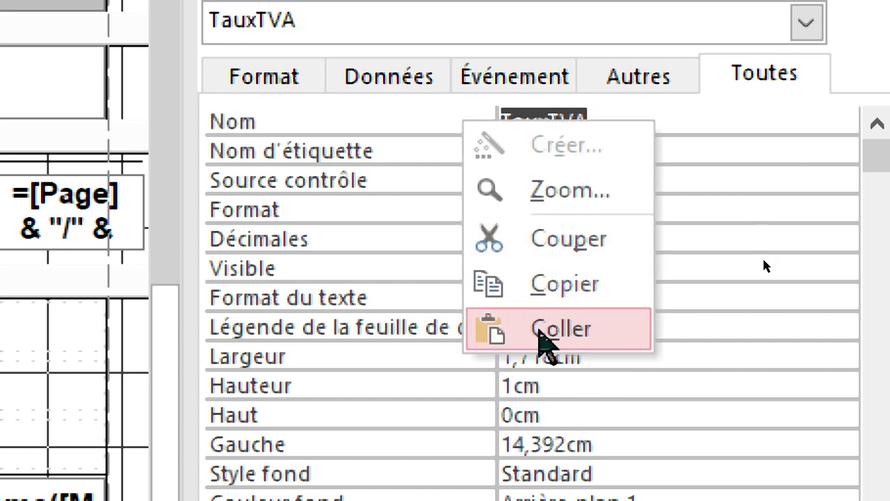
{"action": "left_click", "coordinate": [541, 330]}
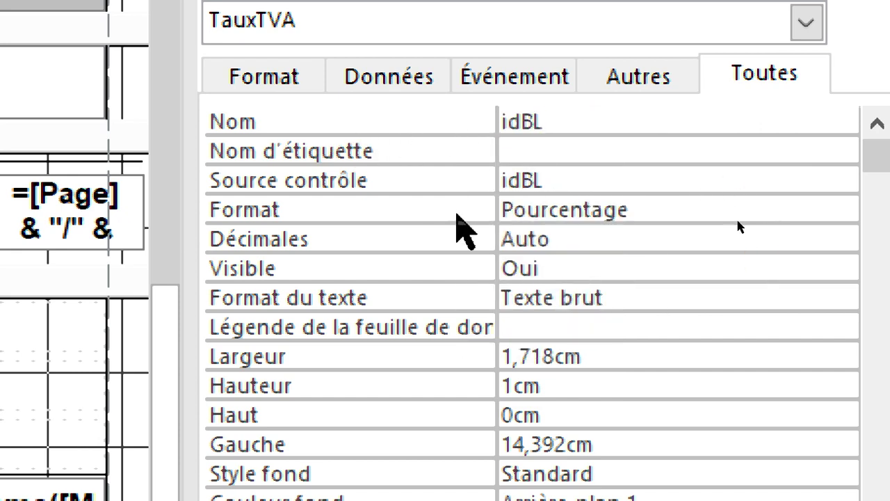
Set the Format property of the idBL text box to 000000.
{"action": "left_click", "coordinate": [738, 221]}
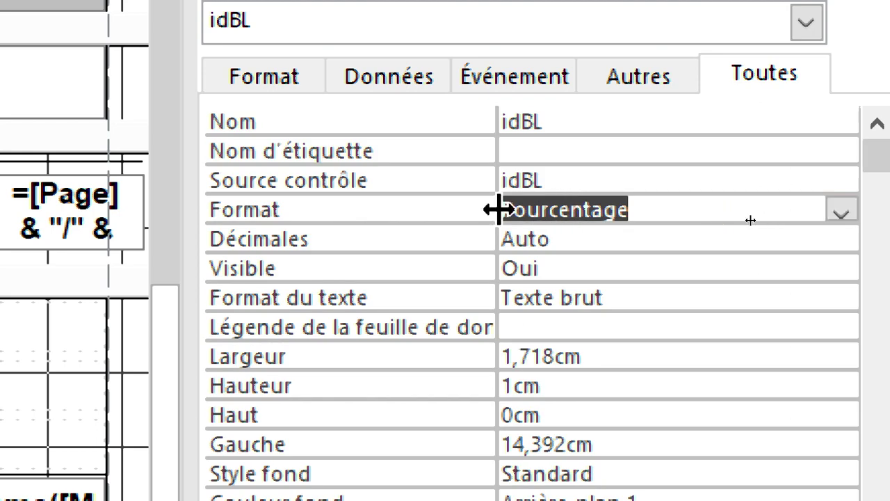
{"action": "key", "text": "Delete"}
{"action": "type", "text": "à"}
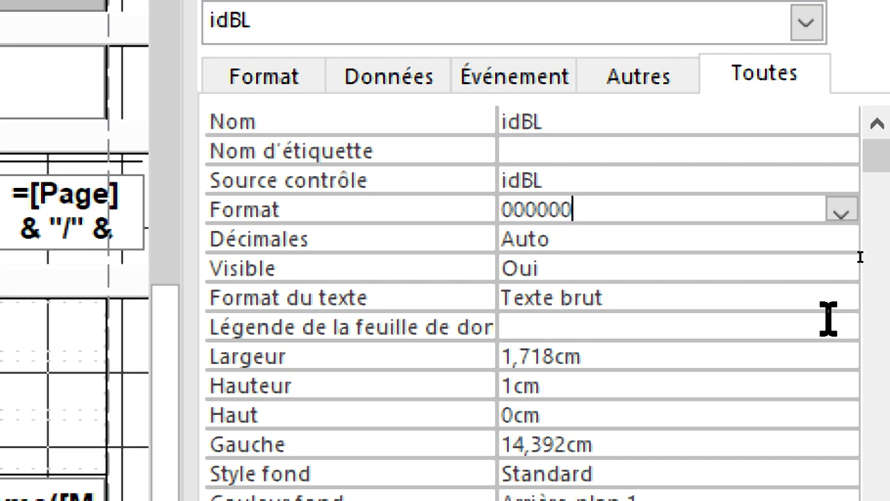
{"action": "key", "text": "Return"}
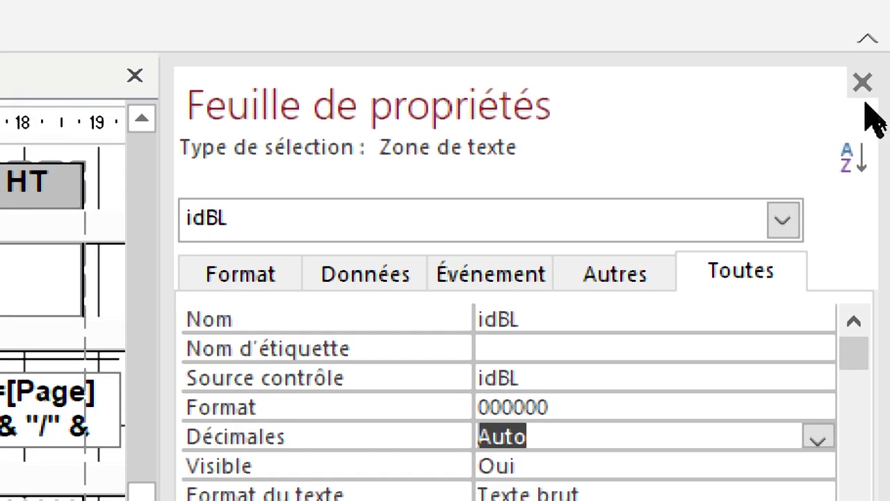
Close the property sheet and check the invoice header, N° BL column and totals in layout view.
{"action": "left_click", "coordinate": [863, 82]}
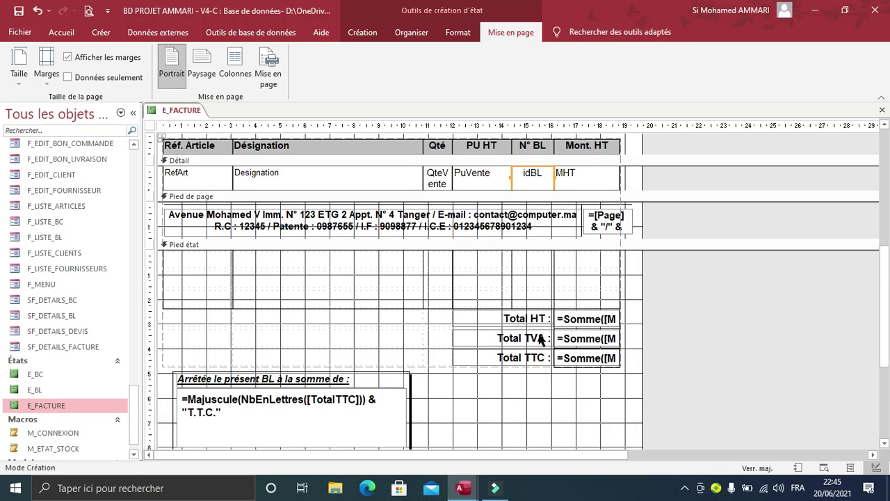
{"action": "scroll", "coordinate": [730, 245], "scroll_direction": "up", "scroll_amount": 1}
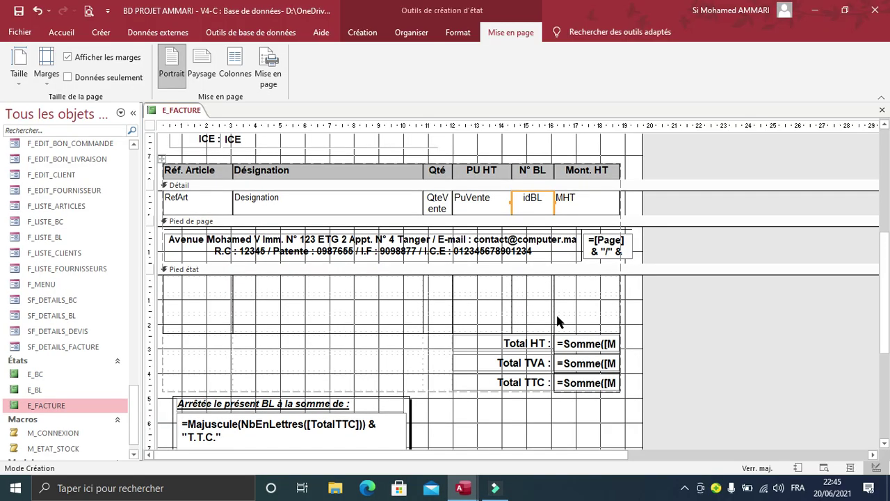
{"action": "scroll", "coordinate": [546, 306], "scroll_direction": "up", "scroll_amount": 1}
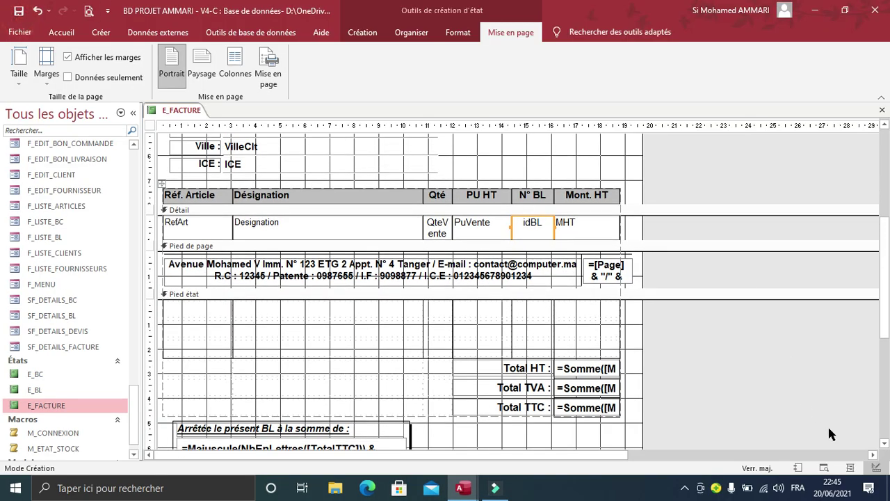
{"action": "left_click", "coordinate": [850, 467]}
{"action": "scroll", "coordinate": [556, 218], "scroll_direction": "down", "scroll_amount": 3}
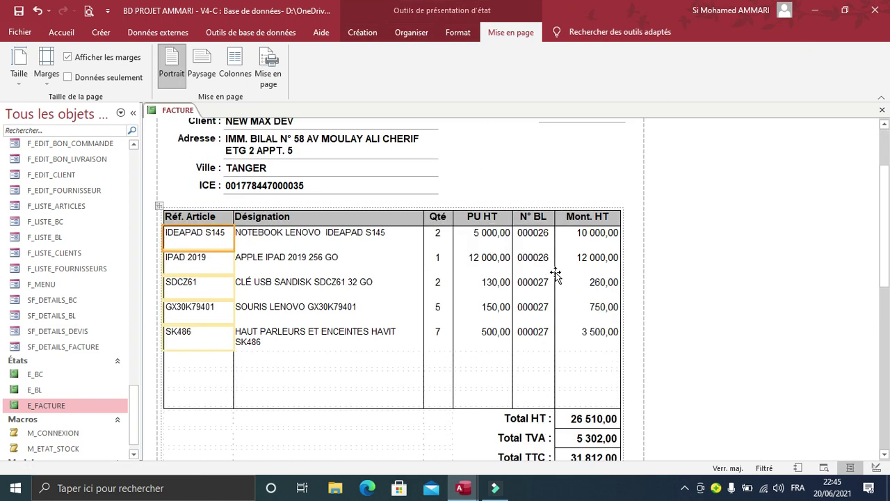
{"action": "scroll", "coordinate": [543, 220], "scroll_direction": "up", "scroll_amount": 3}
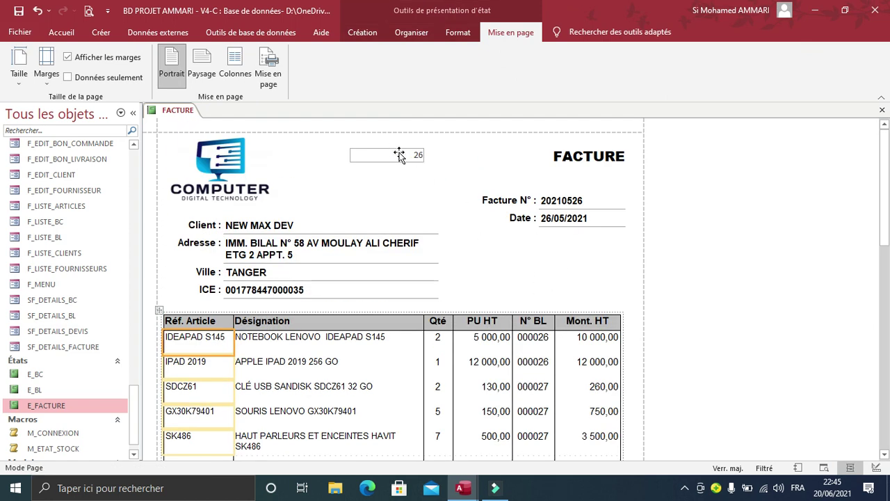
{"action": "scroll", "coordinate": [514, 329], "scroll_direction": "down", "scroll_amount": 3}
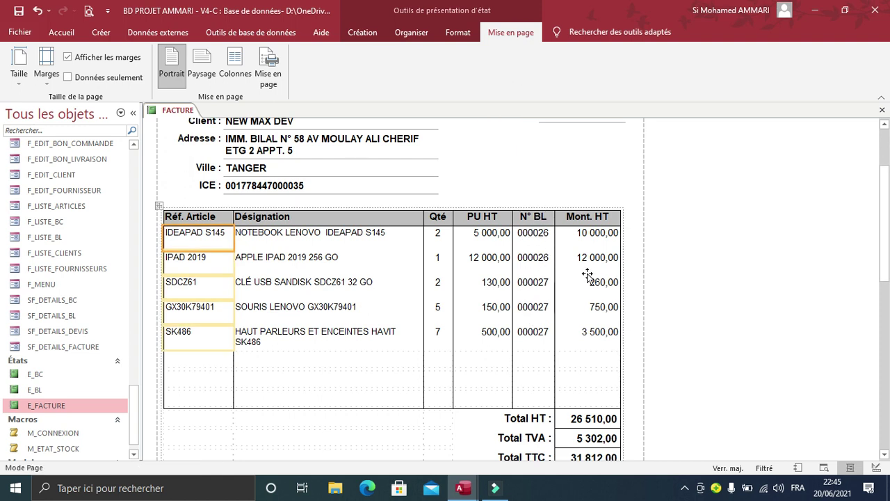
{"action": "scroll", "coordinate": [590, 295], "scroll_direction": "down", "scroll_amount": 4}
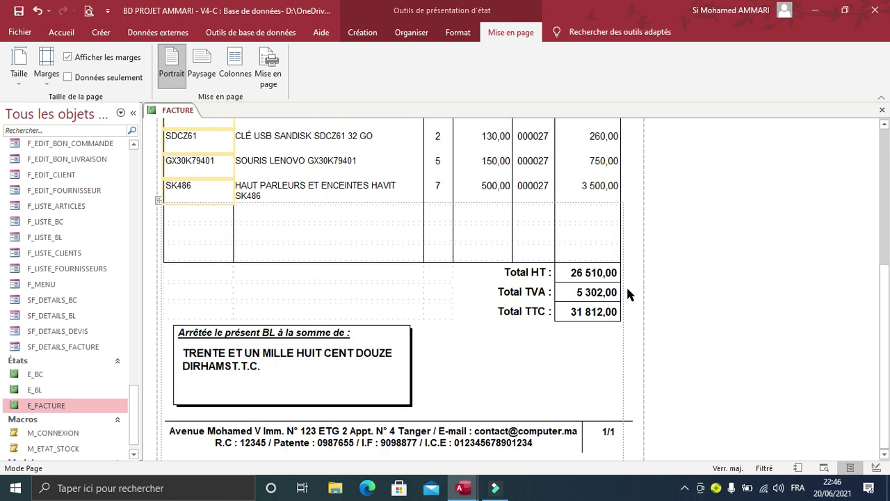
Return the report to design view and select the N° BL heading together with its idBL text box.
{"action": "left_click", "coordinate": [875, 468]}
{"action": "scroll", "coordinate": [670, 271], "scroll_direction": "down", "scroll_amount": 6}
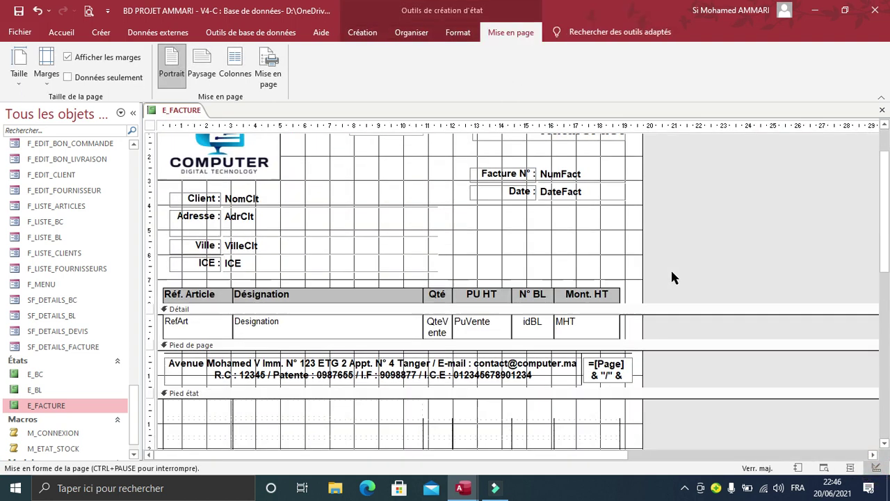
{"action": "scroll", "coordinate": [672, 277], "scroll_direction": "up", "scroll_amount": 2}
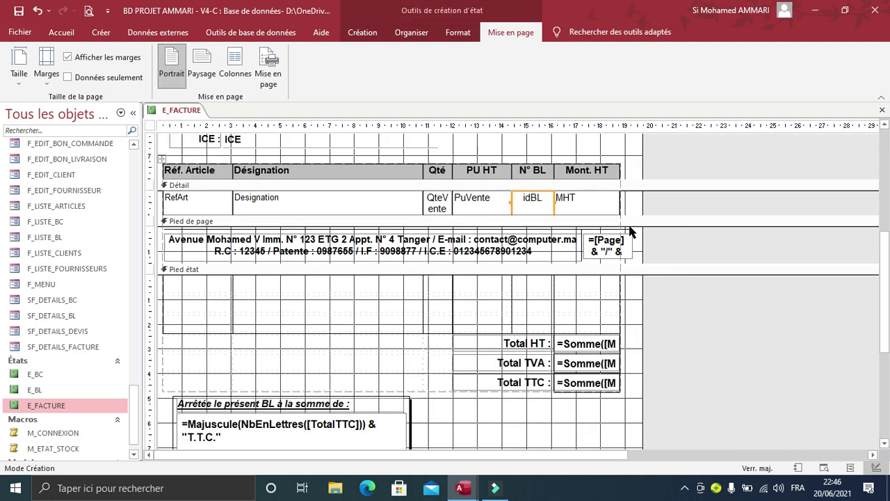
{"action": "left_click", "coordinate": [535, 172], "text": "shift"}
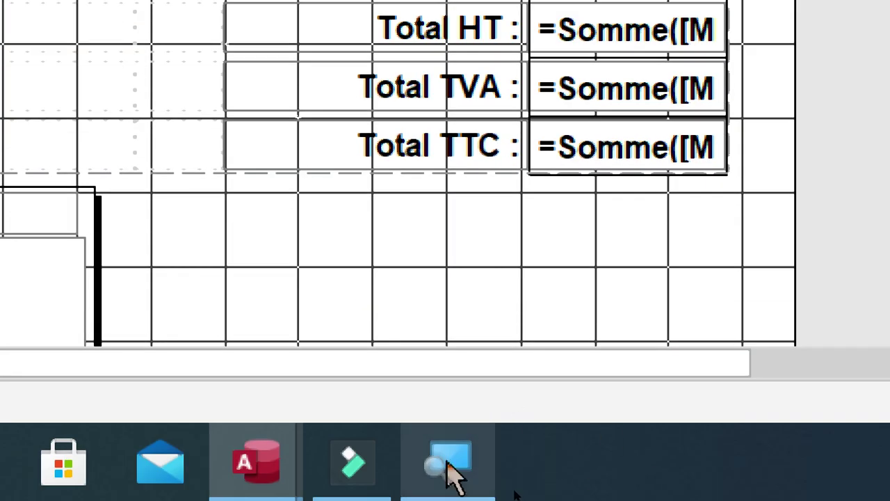
Switch to the Windows Loupe, reduce the magnification to 200% and return to the report in Access.
{"action": "left_click", "coordinate": [525, 492]}
{"action": "mouse_move", "coordinate": [410, 490]}
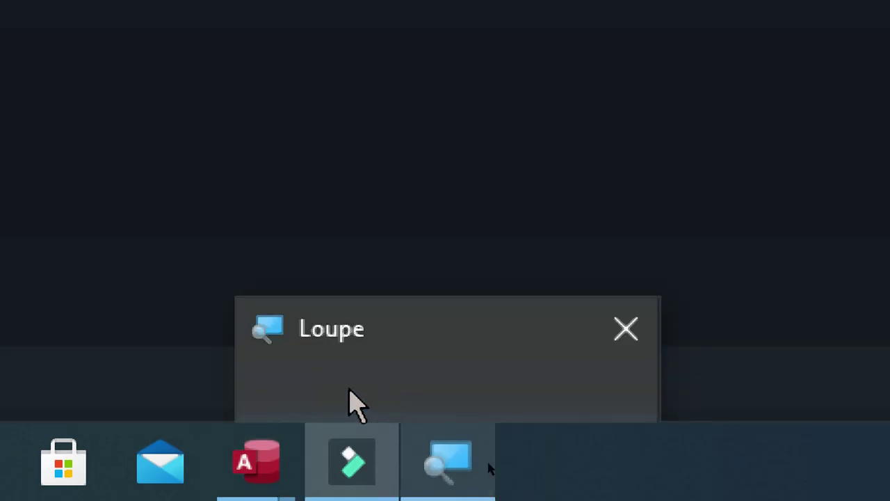
{"action": "left_click", "coordinate": [382, 389]}
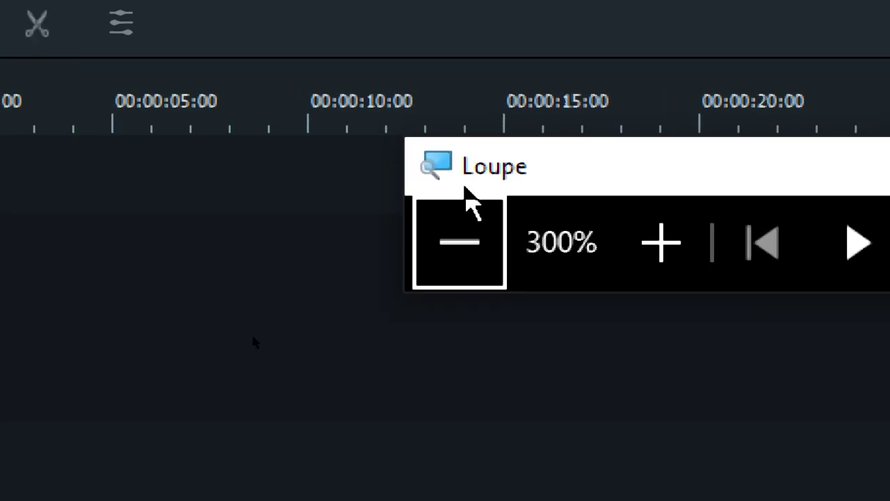
{"action": "left_click", "coordinate": [479, 243]}
{"action": "left_click", "coordinate": [480, 243]}
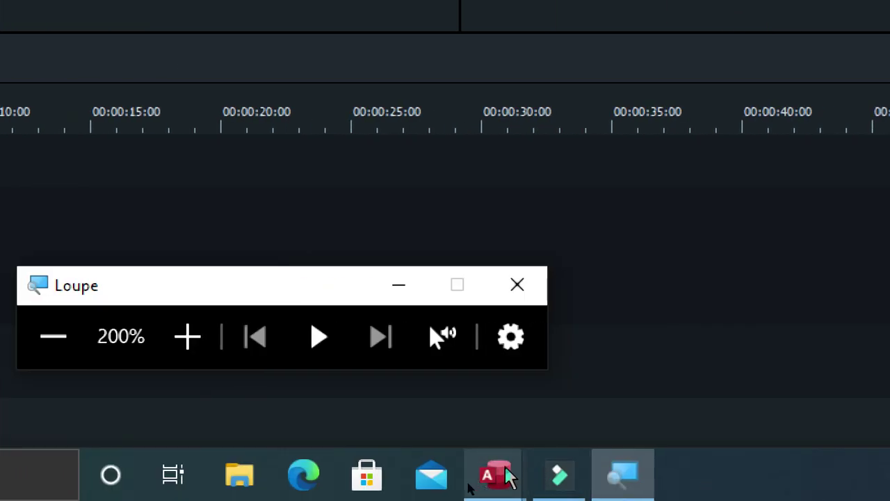
{"action": "mouse_move", "coordinate": [507, 479]}
{"action": "left_click", "coordinate": [660, 404]}
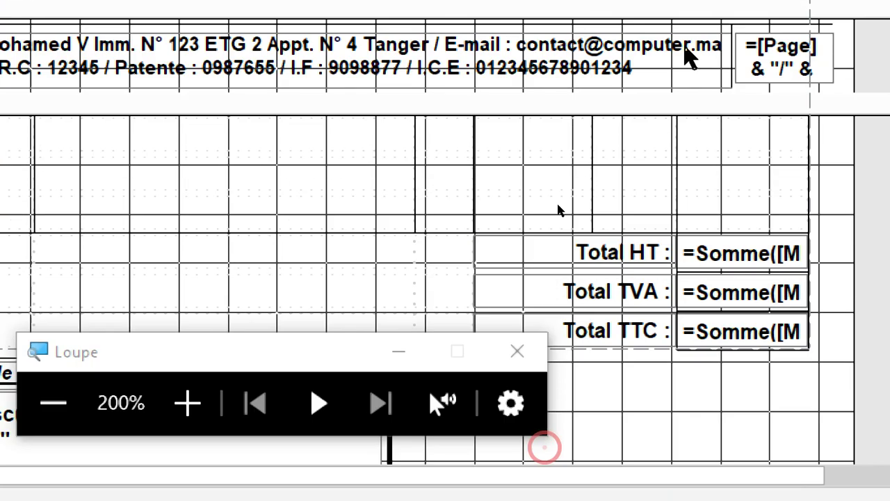
Try moving the N° BL column ahead of Réf. Article and undo the move.
{"action": "left_click_drag", "start_coordinate": [635, 120], "coordinate": [100, 123]}
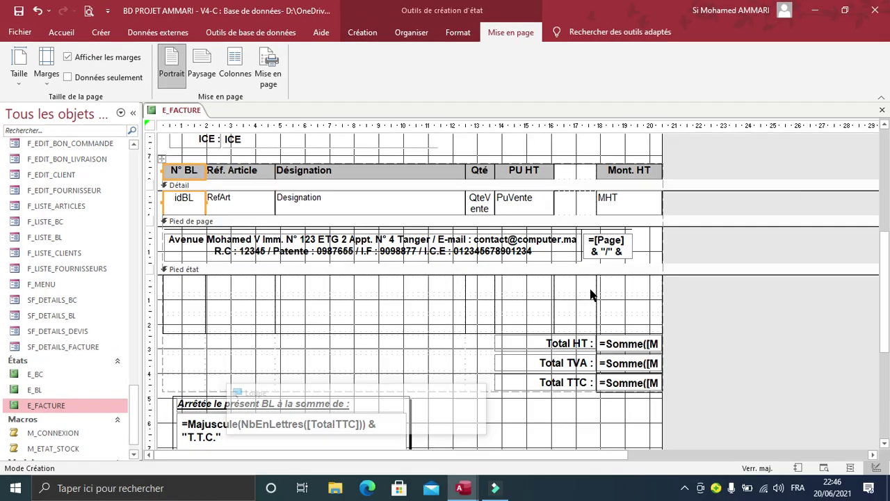
{"action": "left_click", "coordinate": [38, 10]}
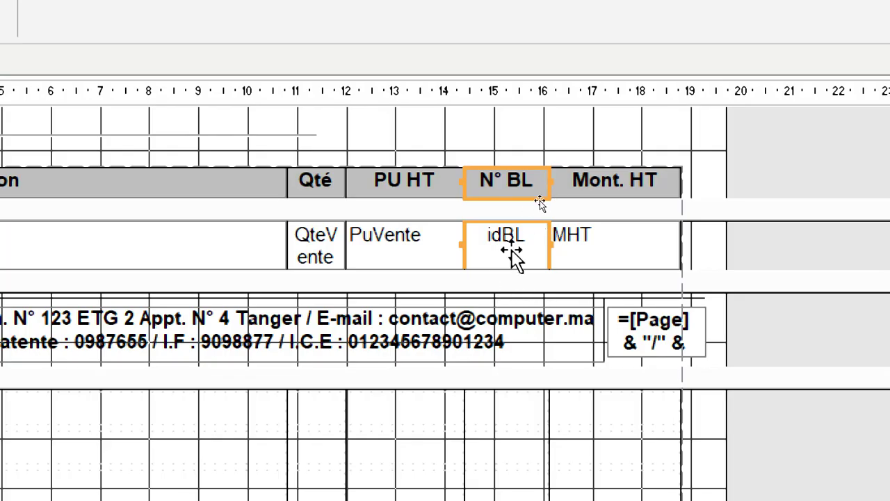
Select the N° BL heading with its idBL text box and move both ahead of Réf. Article as the first column.
{"action": "left_click", "coordinate": [605, 153]}
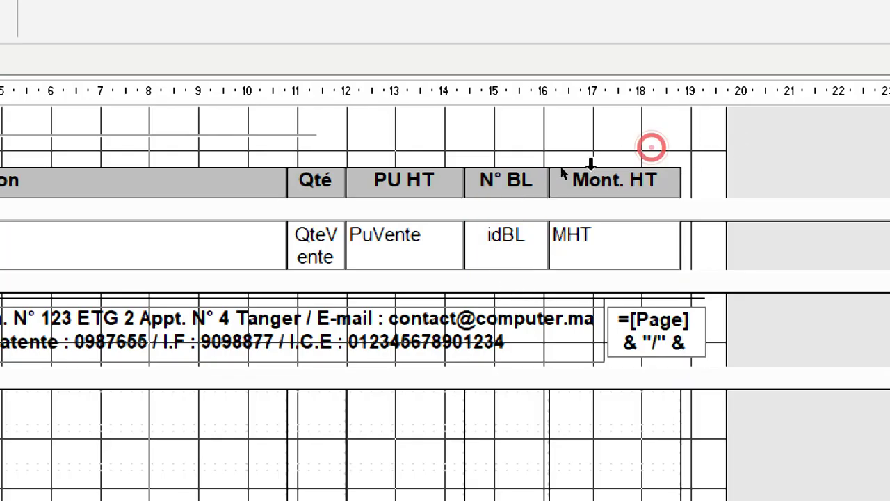
{"action": "left_click", "coordinate": [525, 190]}
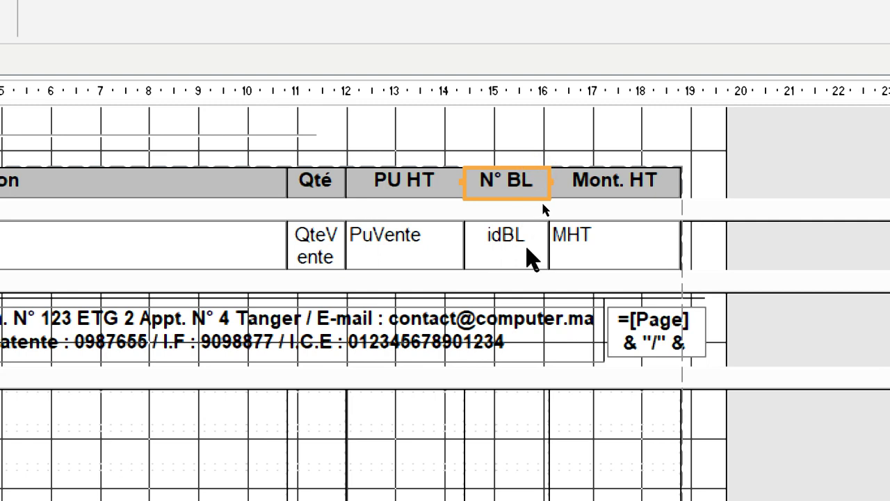
{"action": "left_click_drag", "start_coordinate": [505, 137], "coordinate": [533, 264]}
{"action": "mouse_move", "coordinate": [508, 179]}
{"action": "left_mouse_down"}
{"action": "mouse_move", "coordinate": [16, 169]}
{"action": "mouse_move", "coordinate": [153, 182]}
{"action": "left_mouse_up"}
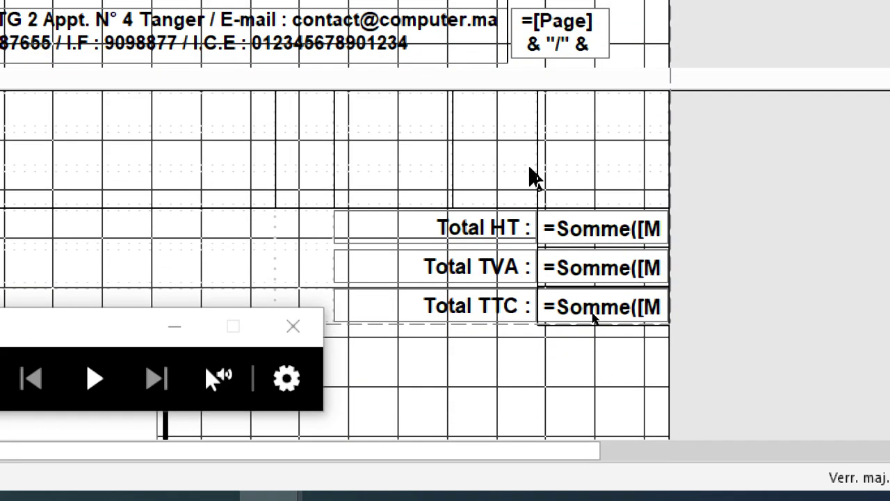
Split the Total HT label cell horizontally so the label occupies only the PU HT column.
{"action": "left_click", "coordinate": [438, 233]}
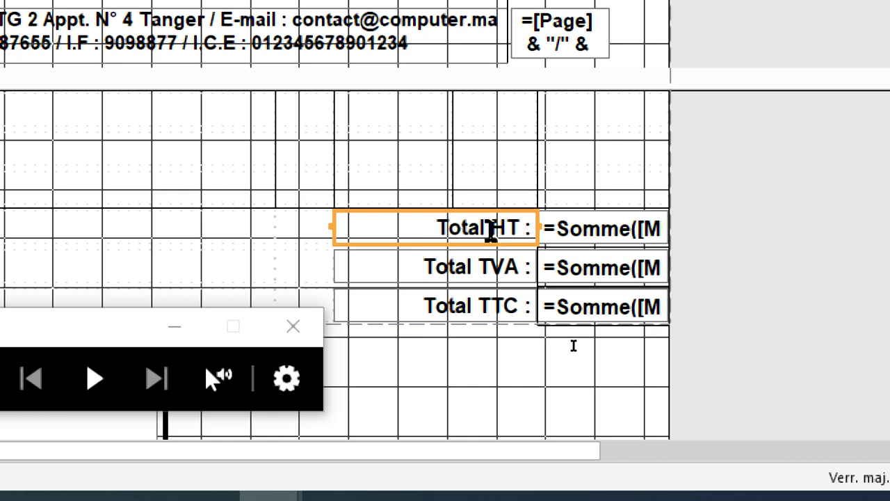
{"action": "right_click", "coordinate": [482, 231]}
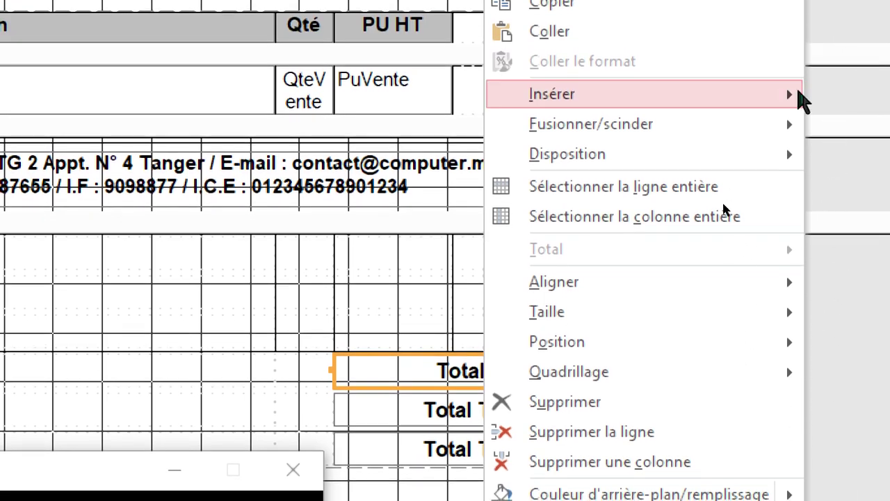
{"action": "mouse_move", "coordinate": [676, 135]}
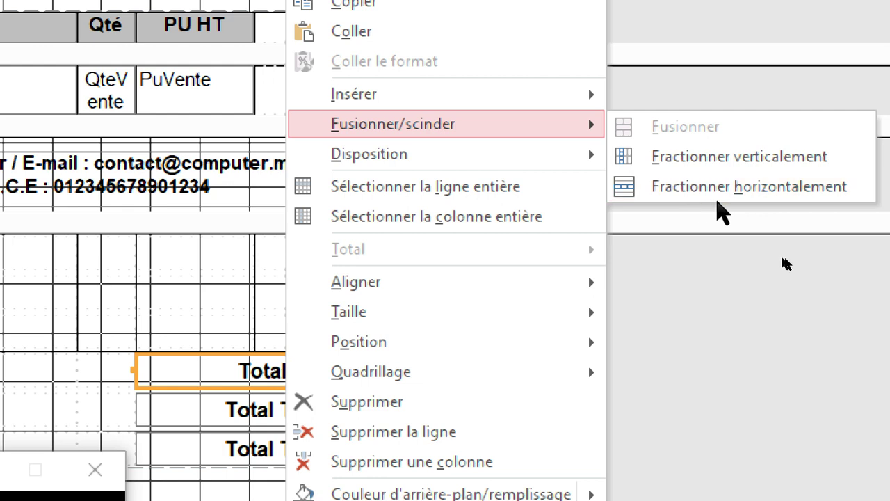
{"action": "left_click", "coordinate": [735, 192]}
{"action": "left_click", "coordinate": [288, 379]}
{"action": "left_click", "coordinate": [203, 373]}
{"action": "left_click", "coordinate": [359, 347]}
Split the Total TVA label cell horizontally so it matches the width of the PU HT column.
{"action": "left_click", "coordinate": [335, 391]}
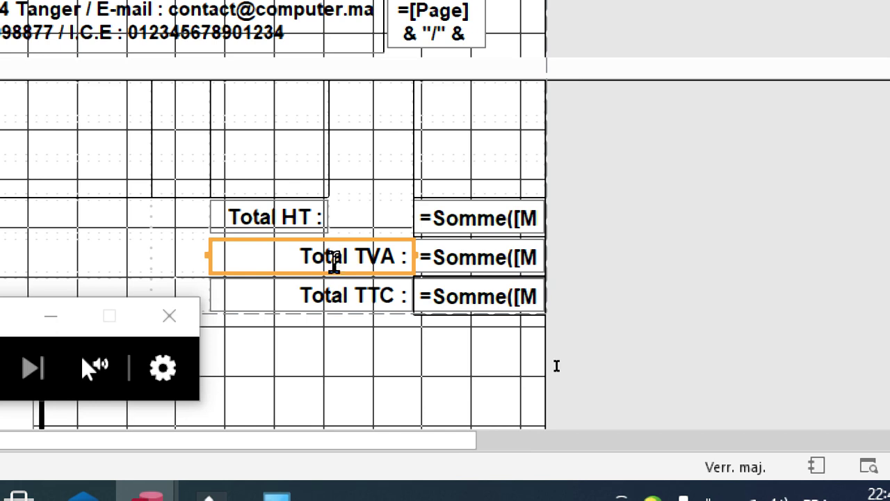
{"action": "right_click", "coordinate": [339, 259]}
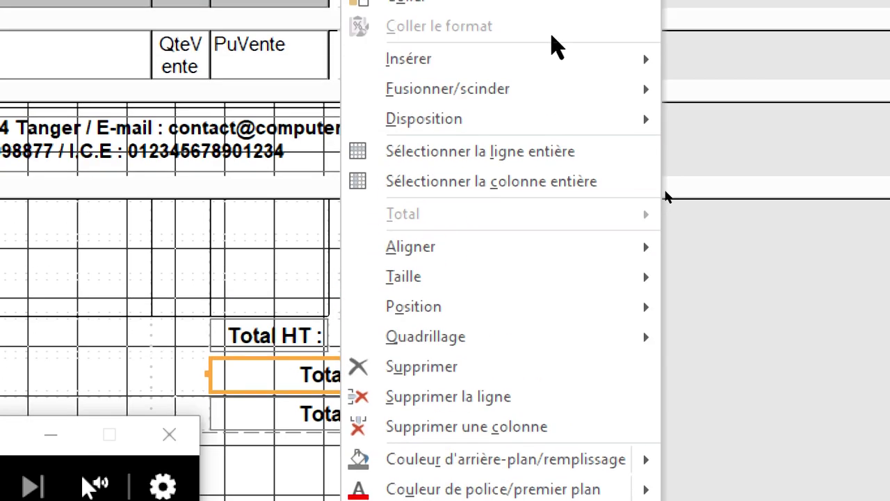
{"action": "mouse_move", "coordinate": [561, 91]}
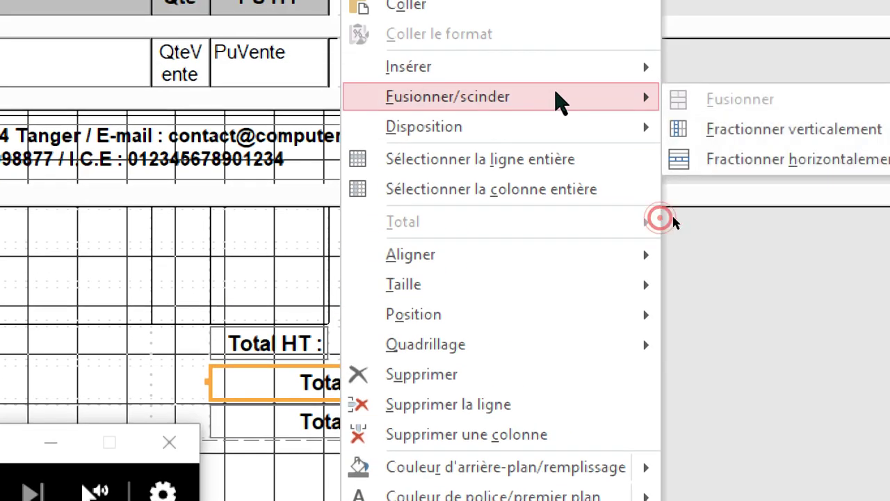
{"action": "left_click", "coordinate": [695, 159]}
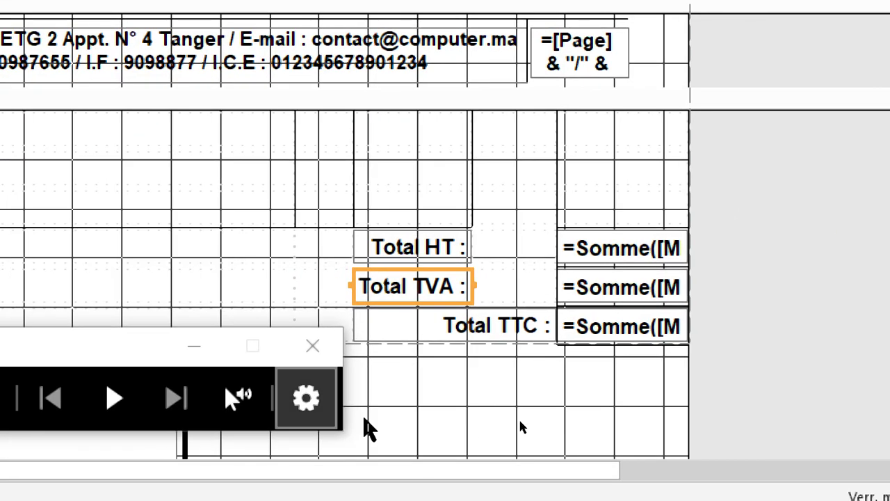
Split the Total TTC label cell horizontally to free the empty column beside it.
{"action": "left_click", "coordinate": [470, 332]}
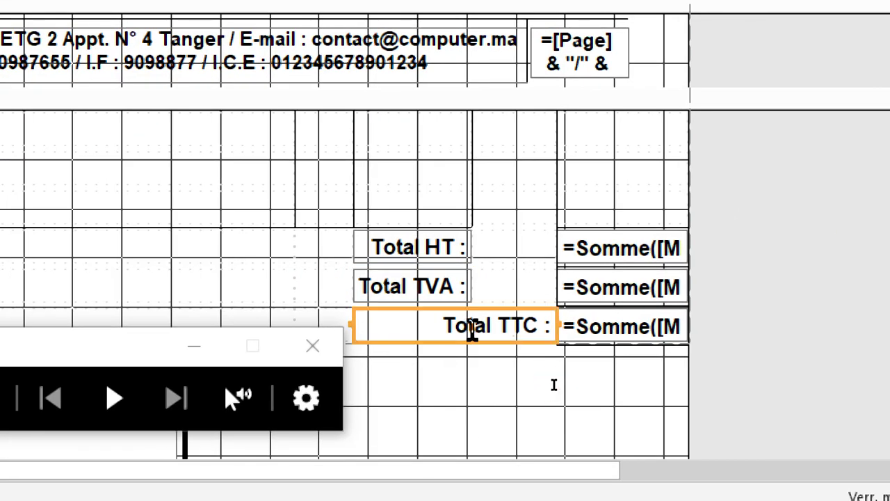
{"action": "right_click", "coordinate": [471, 333]}
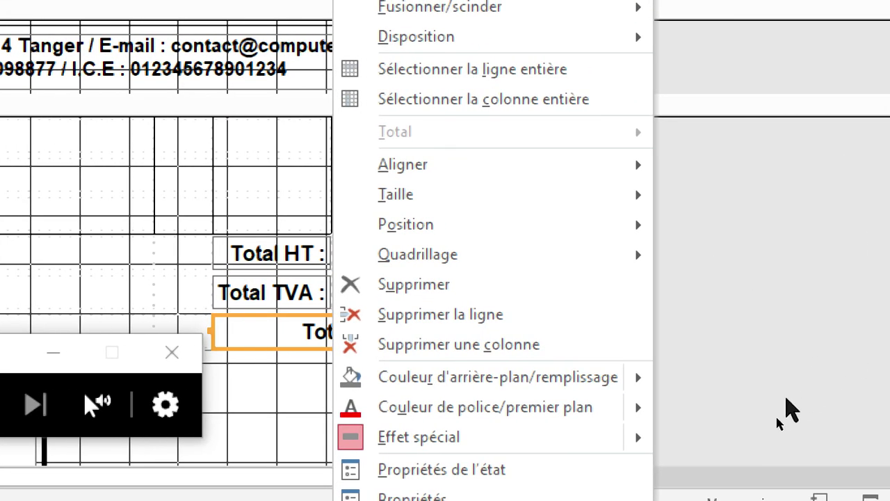
{"action": "mouse_move", "coordinate": [465, 205]}
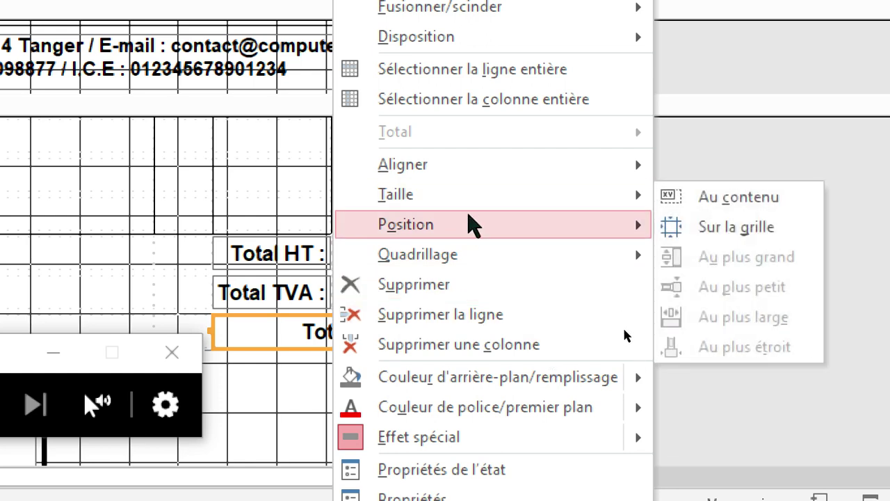
{"action": "mouse_move", "coordinate": [473, 230]}
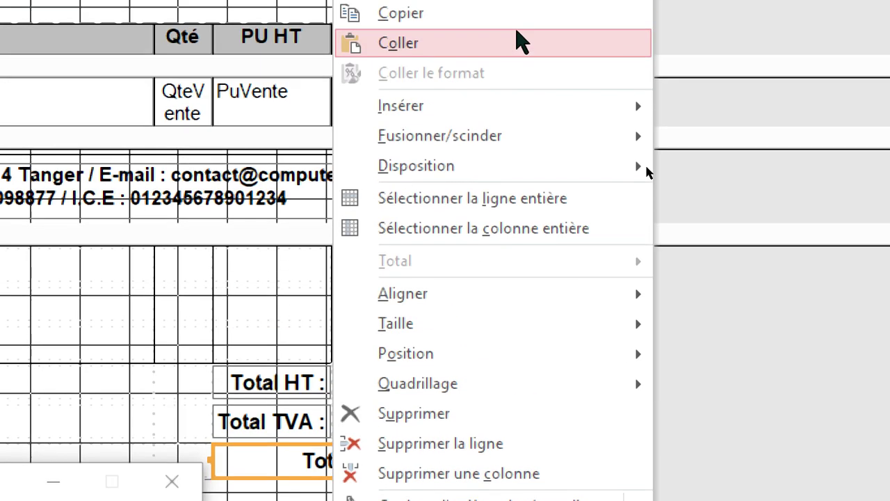
{"action": "mouse_move", "coordinate": [486, 143]}
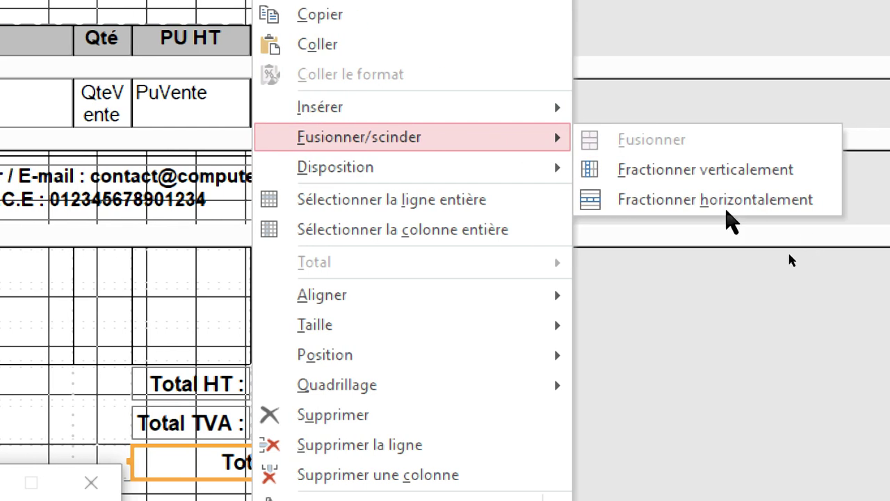
{"action": "left_click", "coordinate": [714, 203]}
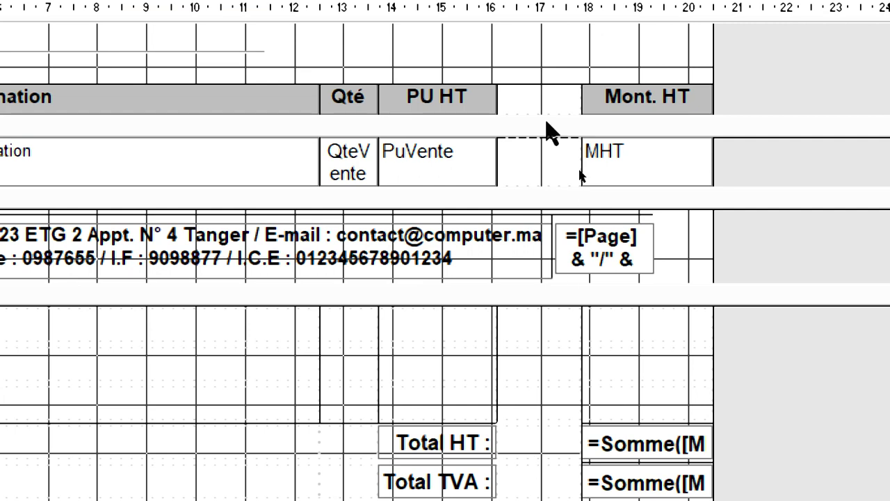
Select the empty column between PU HT and Mont. HT and delete it from the report layout.
{"action": "left_click", "coordinate": [544, 74]}
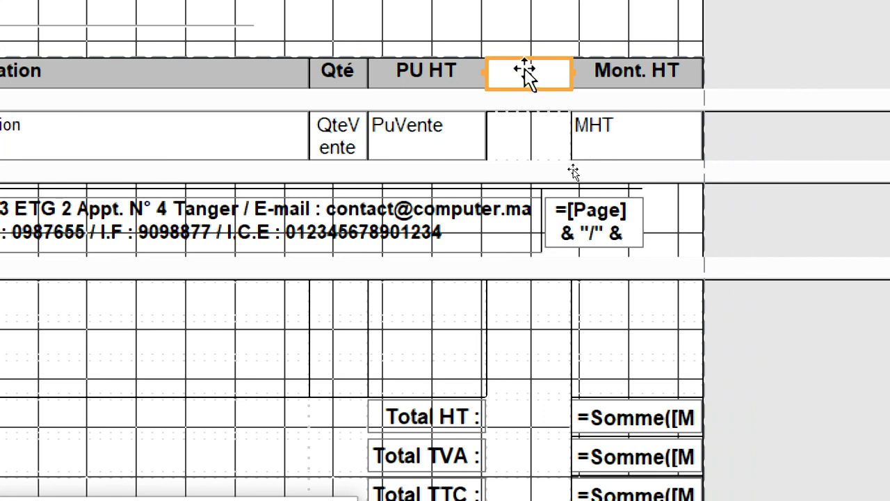
{"action": "left_click", "coordinate": [530, 52]}
{"action": "left_click", "coordinate": [574, 159]}
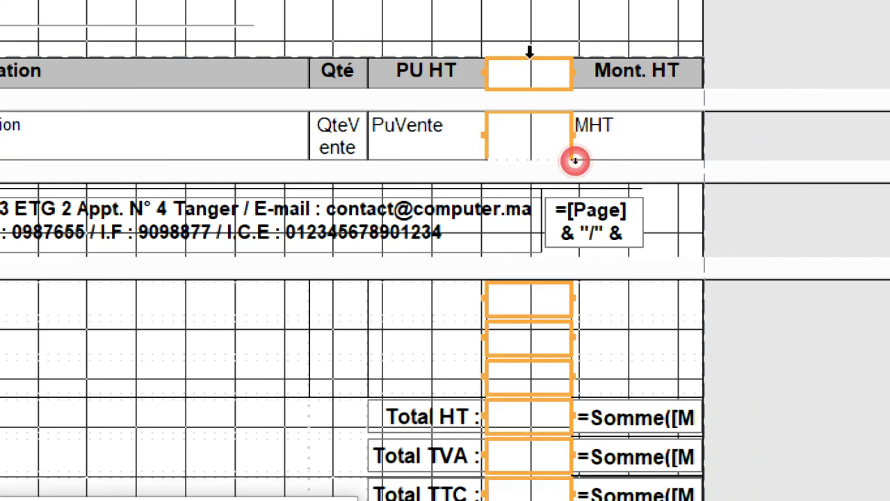
{"action": "right_click", "coordinate": [532, 78]}
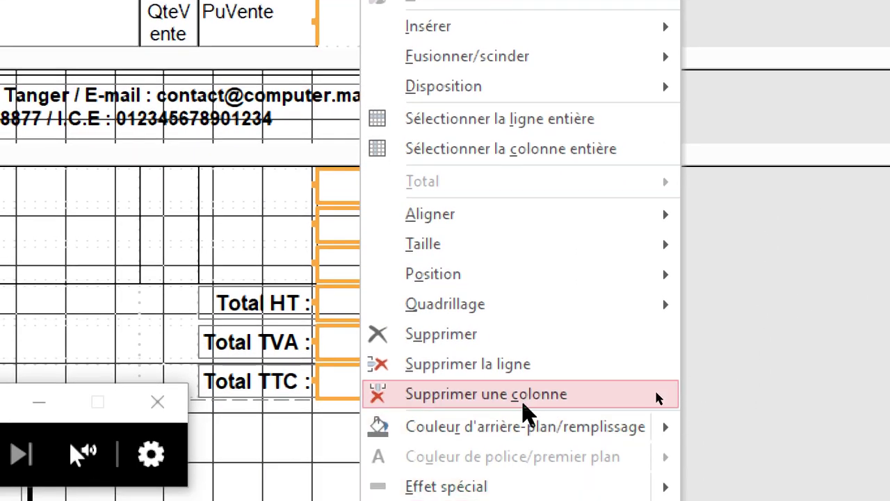
{"action": "left_click", "coordinate": [656, 394]}
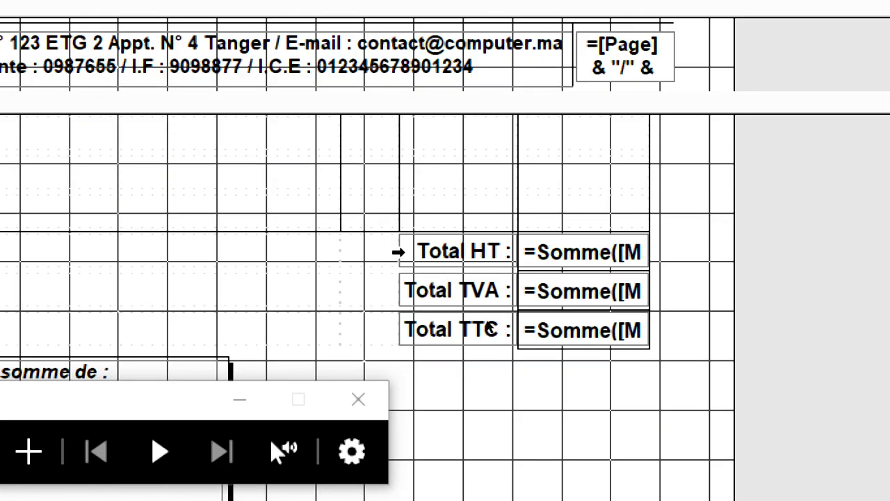
{"action": "left_click", "coordinate": [358, 345]}
{"action": "left_click", "coordinate": [449, 252], "text": "shift"}
{"action": "left_click", "coordinate": [588, 394]}
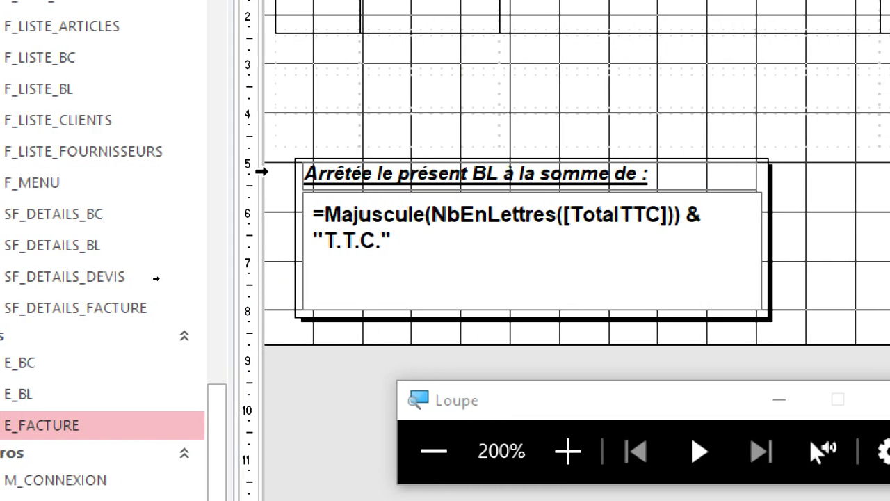
Move the framed amount-in-words block with its label and text box down about 1 cm in the report footer.
{"action": "left_click_drag", "start_coordinate": [266, 166], "coordinate": [292, 286]}
{"action": "left_click_drag", "start_coordinate": [239, 167], "coordinate": [282, 314]}
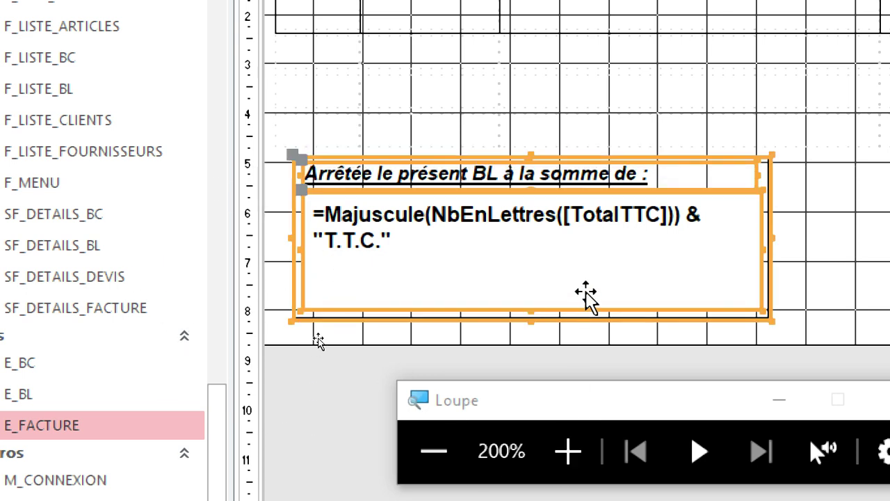
{"action": "left_click_drag", "start_coordinate": [562, 258], "coordinate": [564, 264]}
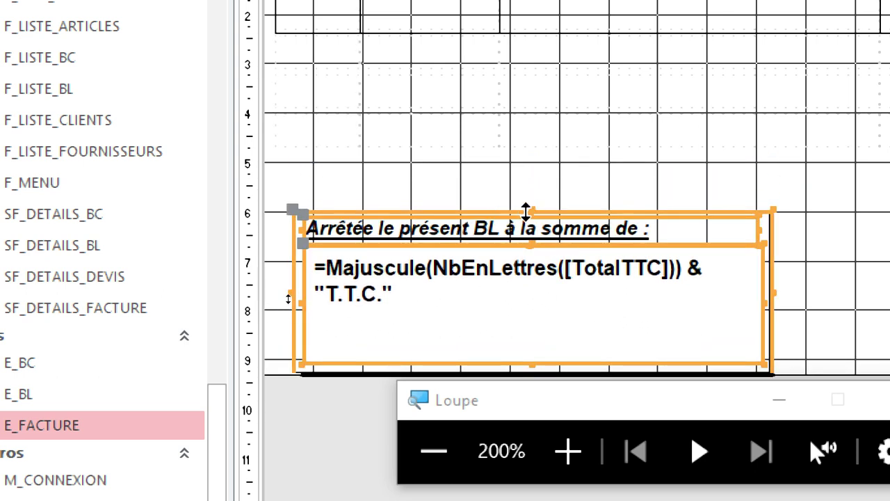
{"action": "left_click_drag", "start_coordinate": [505, 210], "coordinate": [504, 206]}
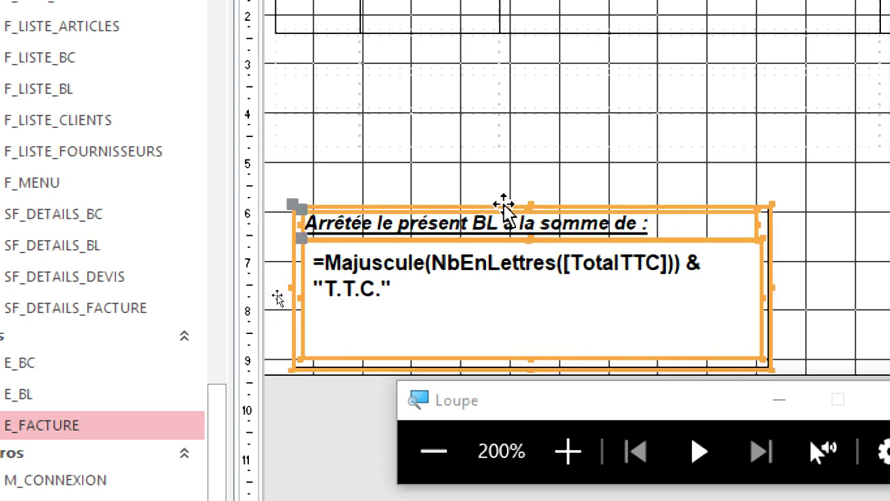
{"action": "left_click_drag", "start_coordinate": [504, 206], "coordinate": [505, 211]}
{"action": "left_click", "coordinate": [737, 196]}
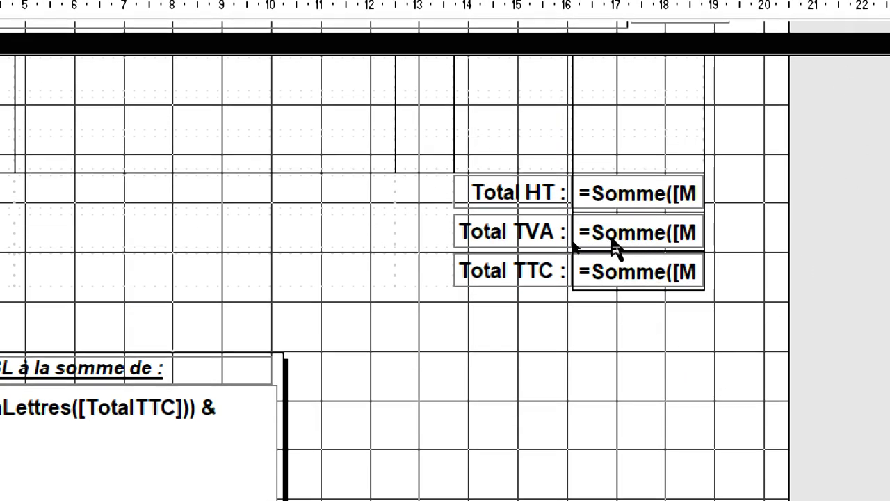
Insert an empty row above the Total TVA row in the totals layout.
{"action": "right_click", "coordinate": [518, 240]}
{"action": "right_click", "coordinate": [492, 237]}
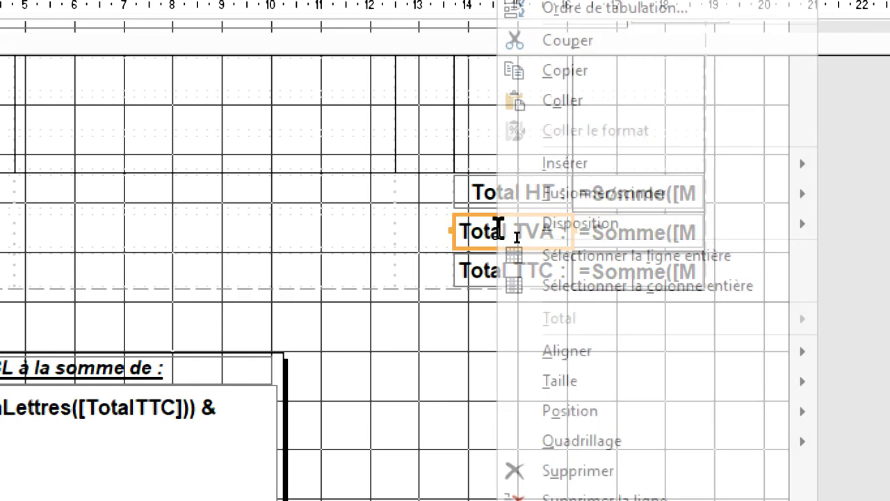
{"action": "key", "text": "Escape"}
{"action": "left_click", "coordinate": [566, 283]}
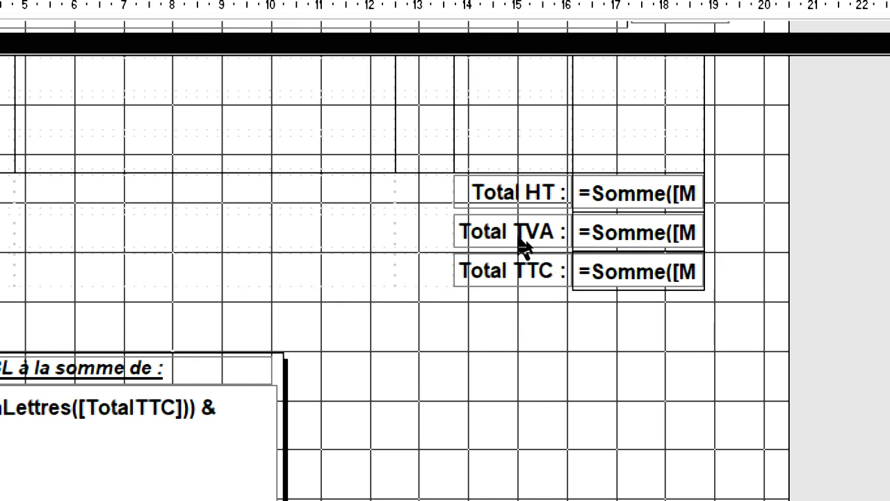
{"action": "right_click", "coordinate": [519, 238]}
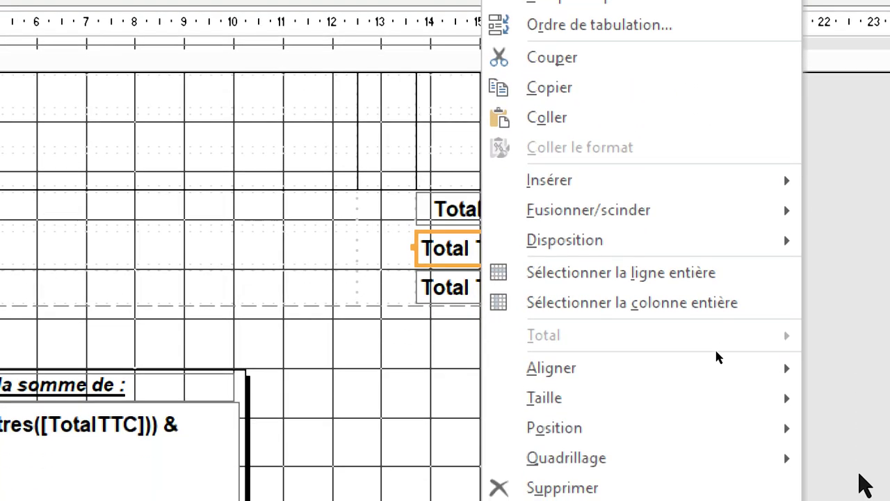
{"action": "mouse_move", "coordinate": [681, 183]}
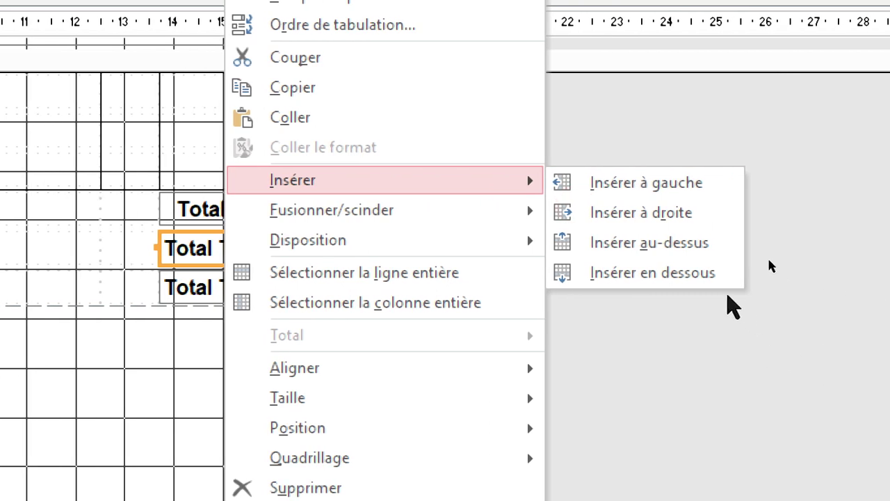
{"action": "left_click", "coordinate": [666, 242]}
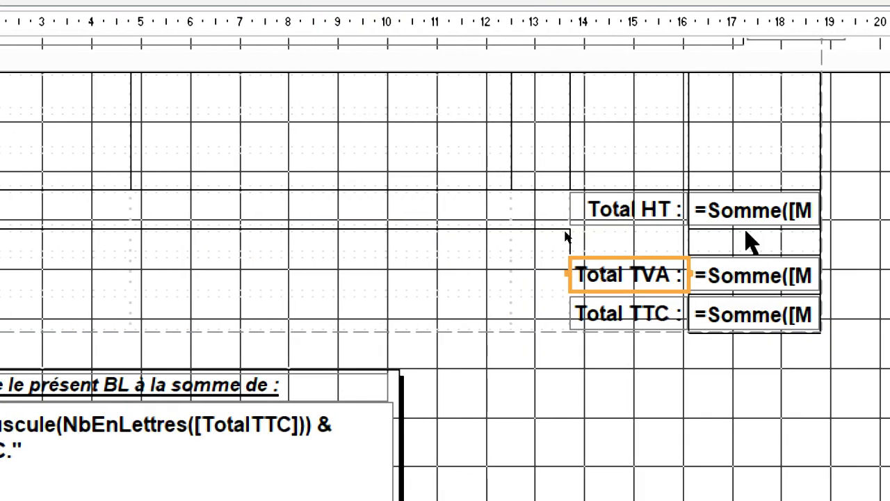
{"action": "left_click", "coordinate": [664, 243]}
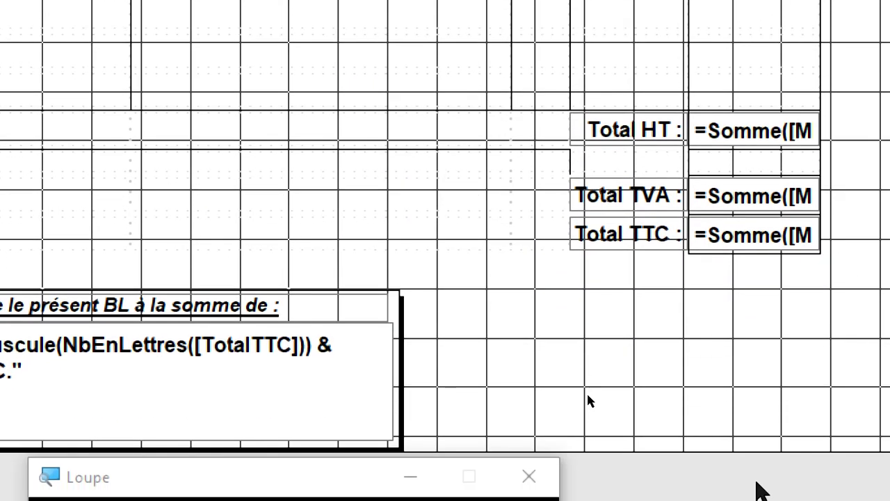
Duplicate the Total TTC label together with its sum text box, placing the copy just below the totals.
{"action": "left_click_drag", "start_coordinate": [835, 292], "coordinate": [619, 229]}
{"action": "left_click_drag", "start_coordinate": [794, 277], "coordinate": [657, 252]}
{"action": "left_click_drag", "start_coordinate": [795, 312], "coordinate": [622, 232]}
{"action": "left_click_drag", "start_coordinate": [802, 278], "coordinate": [591, 232]}
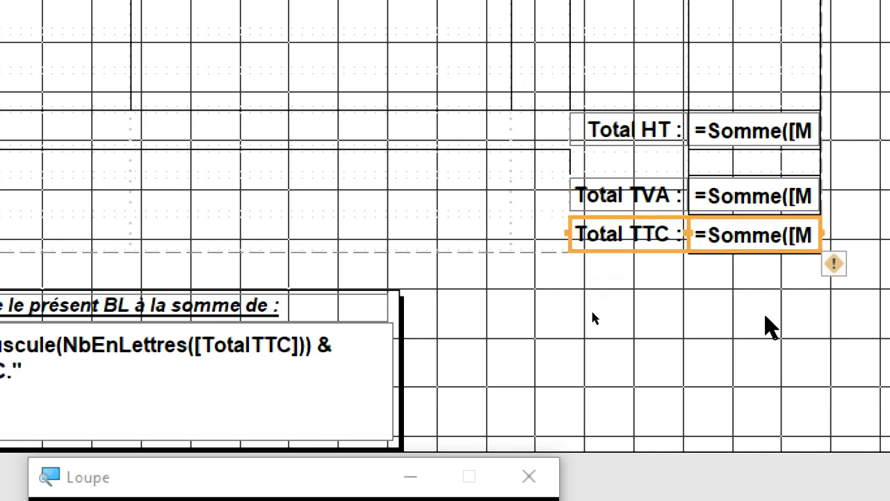
{"action": "key", "text": "ctrl+v"}
{"action": "left_click", "coordinate": [542, 322]}
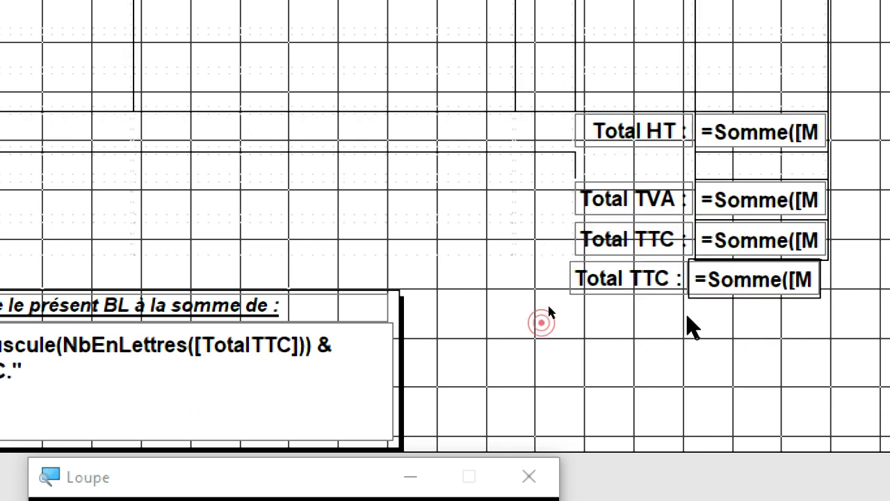
Move the duplicated Total TTC label and sum box into the empty row between Total HT and Total TVA.
{"action": "left_click", "coordinate": [654, 278]}
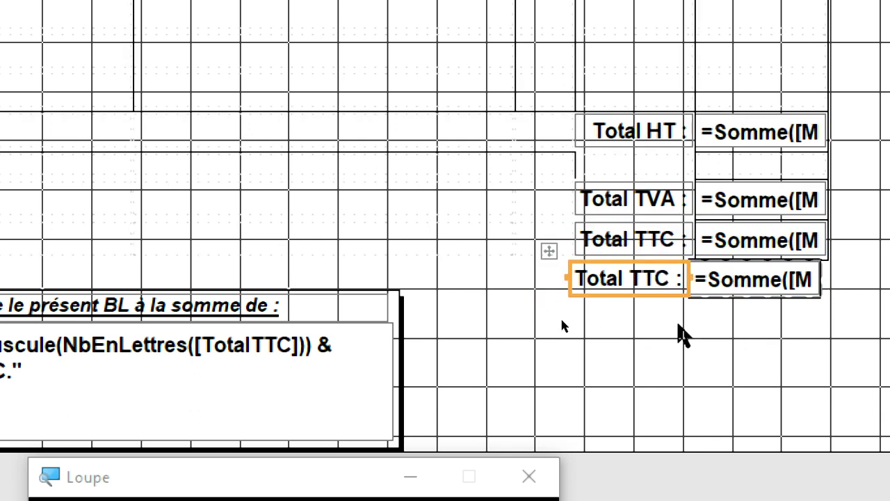
{"action": "left_click_drag", "start_coordinate": [550, 251], "coordinate": [590, 167]}
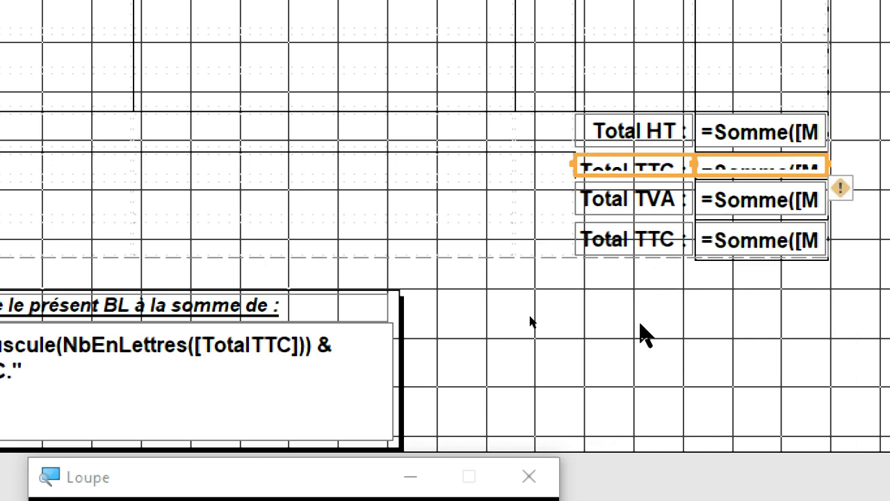
{"action": "key", "text": "ctrl+z"}
{"action": "left_click", "coordinate": [507, 325]}
{"action": "left_click_drag", "start_coordinate": [539, 309], "coordinate": [826, 287]}
{"action": "left_click_drag", "start_coordinate": [674, 299], "coordinate": [674, 188]}
{"action": "left_click", "coordinate": [751, 338]}
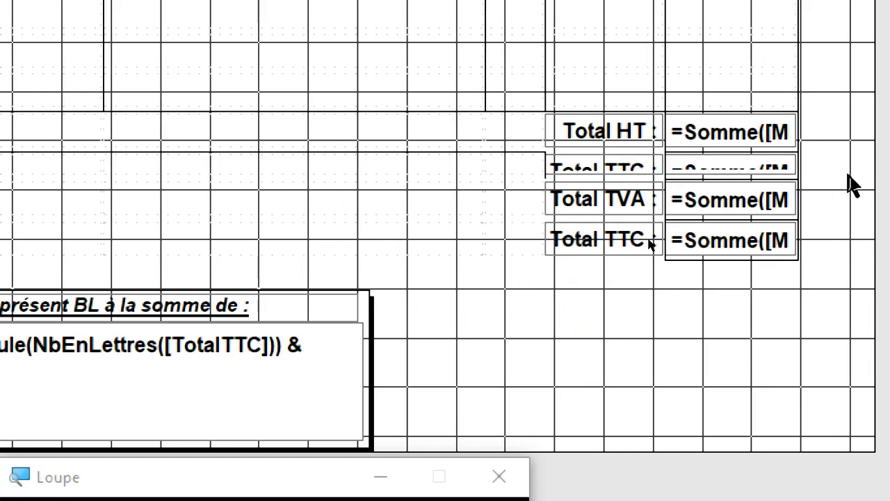
Select all four totals rows with their labels and sum boxes and size them to the tallest.
{"action": "left_click_drag", "start_coordinate": [833, 125], "coordinate": [558, 278]}
{"action": "left_click_drag", "start_coordinate": [841, 126], "coordinate": [552, 254]}
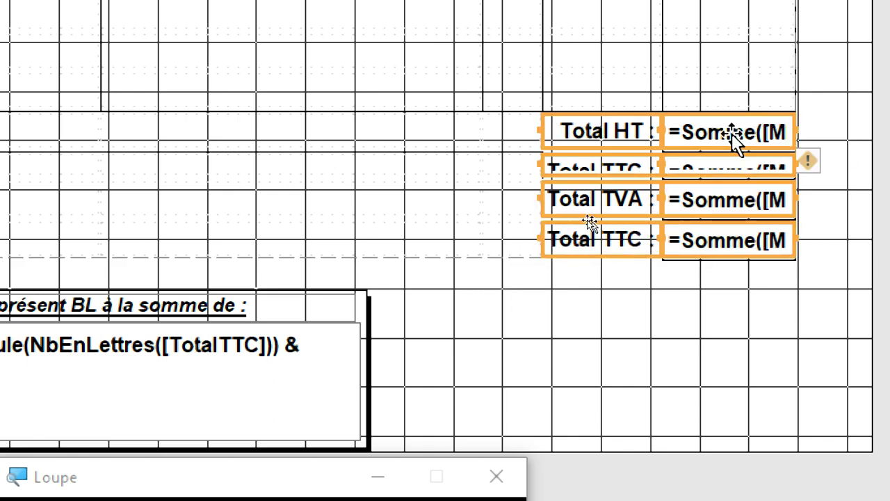
{"action": "right_click", "coordinate": [632, 143]}
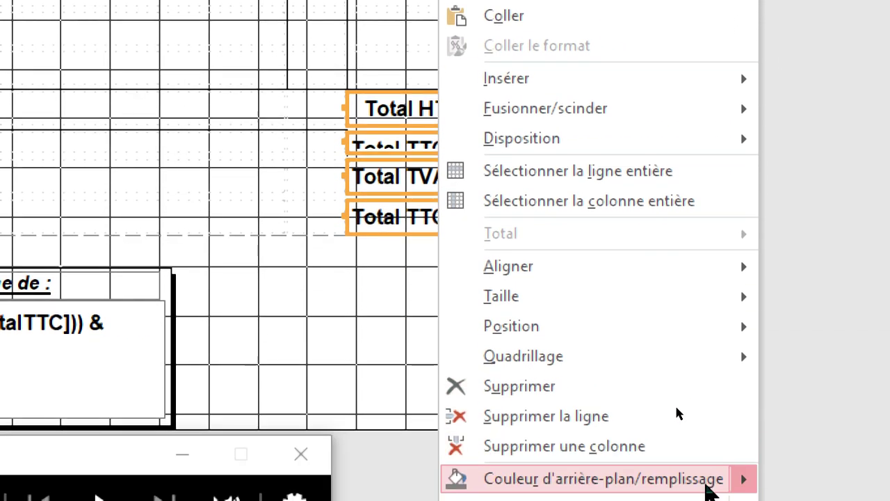
{"action": "mouse_move", "coordinate": [511, 298]}
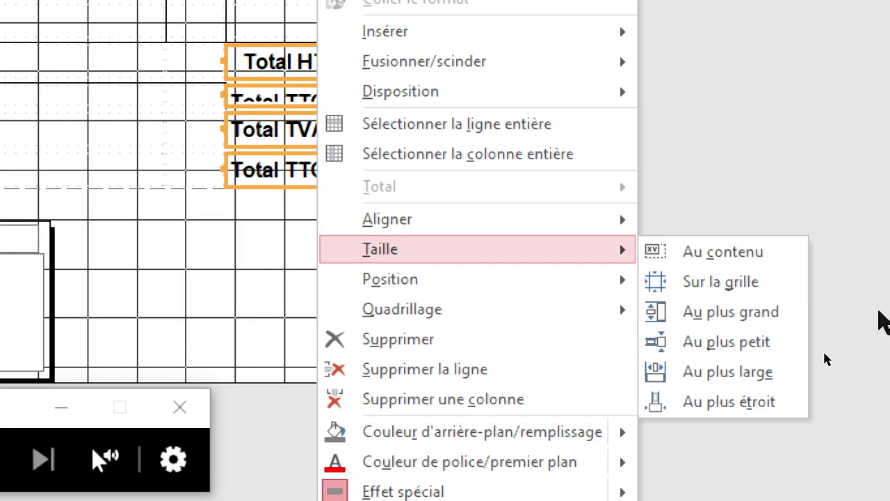
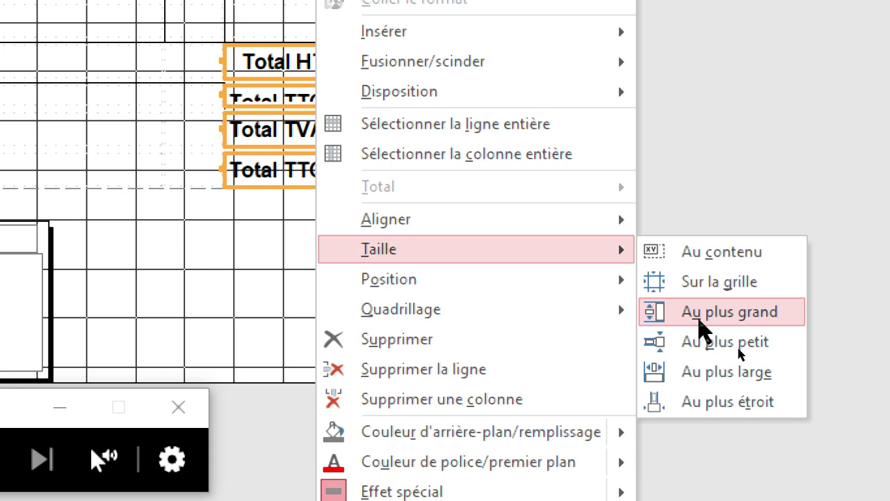
{"action": "left_click", "coordinate": [706, 317]}
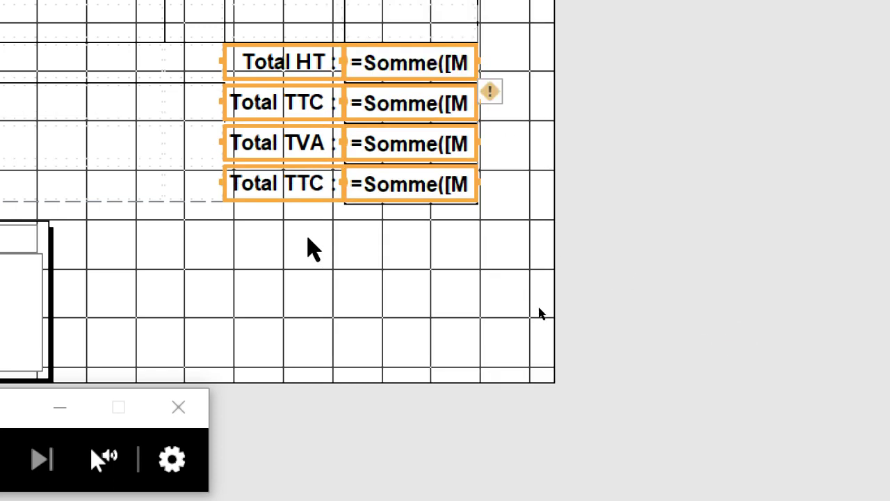
{"action": "scroll", "coordinate": [515, 271], "scroll_direction": "up", "scroll_amount": 3}
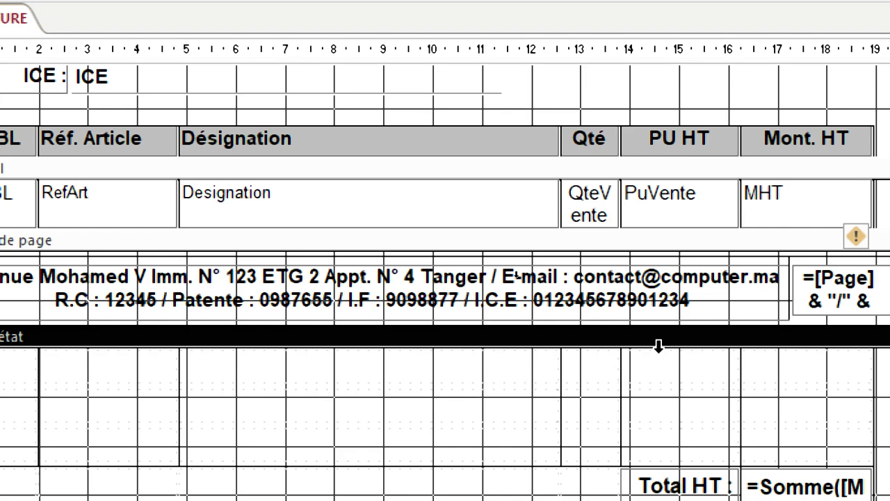
{"action": "left_click", "coordinate": [516, 280]}
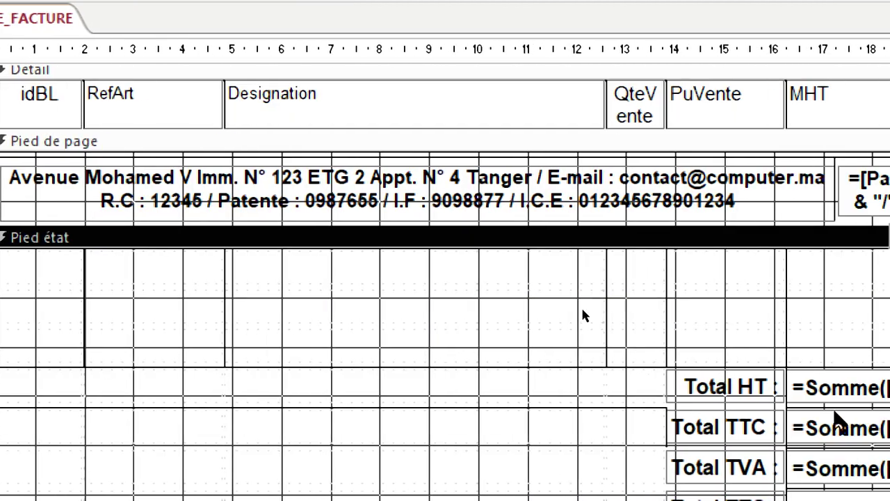
{"action": "scroll", "coordinate": [834, 414], "scroll_direction": "down", "scroll_amount": 5}
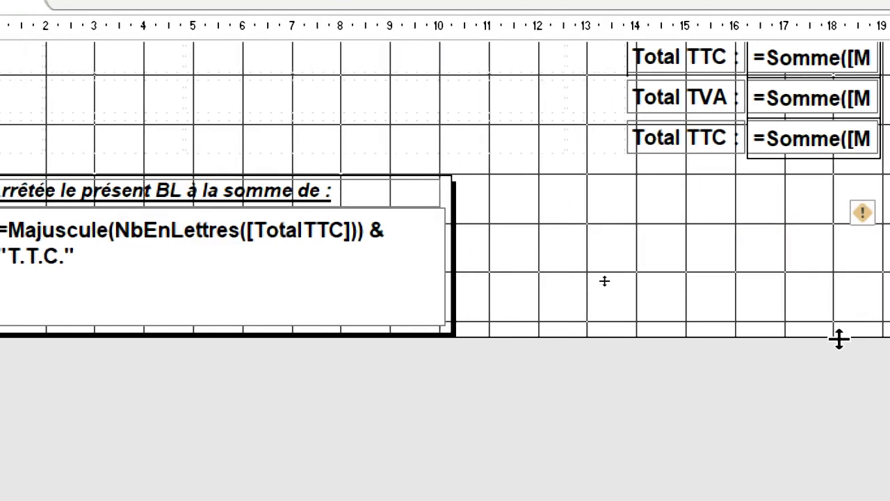
{"action": "scroll", "coordinate": [838, 338], "scroll_direction": "up", "scroll_amount": 3}
{"action": "scroll", "coordinate": [835, 264], "scroll_direction": "up", "scroll_amount": 1}
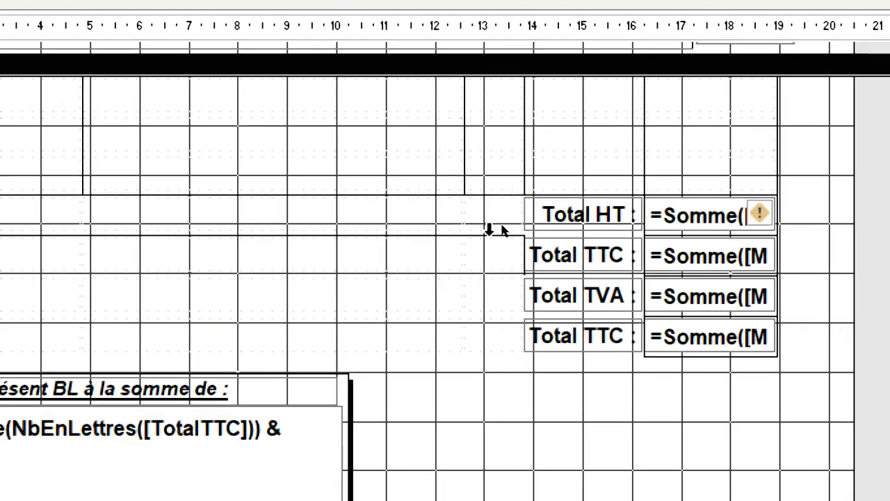
{"action": "scroll", "coordinate": [814, 170], "scroll_direction": "up", "scroll_amount": 1}
{"action": "scroll", "coordinate": [813, 171], "scroll_direction": "down", "scroll_amount": 1}
{"action": "scroll", "coordinate": [813, 171], "scroll_direction": "up", "scroll_amount": 1}
{"action": "scroll", "coordinate": [817, 172], "scroll_direction": "down", "scroll_amount": 1}
{"action": "key", "text": "ctrl+z"}
{"action": "key", "text": "ctrl+y"}
Change the caption of the duplicated Total TTC label below Total HT to "Taux TVA :".
{"action": "left_click", "coordinate": [526, 240]}
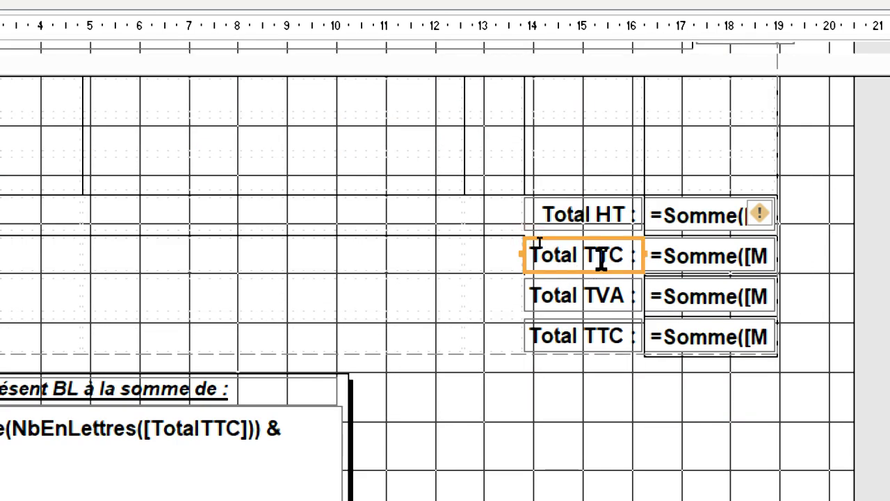
{"action": "left_click", "coordinate": [579, 256]}
{"action": "key", "text": "BackSpace"}
{"action": "key", "text": "BackSpace"}
{"action": "type", "text": "X"}
{"action": "key", "text": "BackSpace"}
{"action": "key", "text": "BackSpace"}
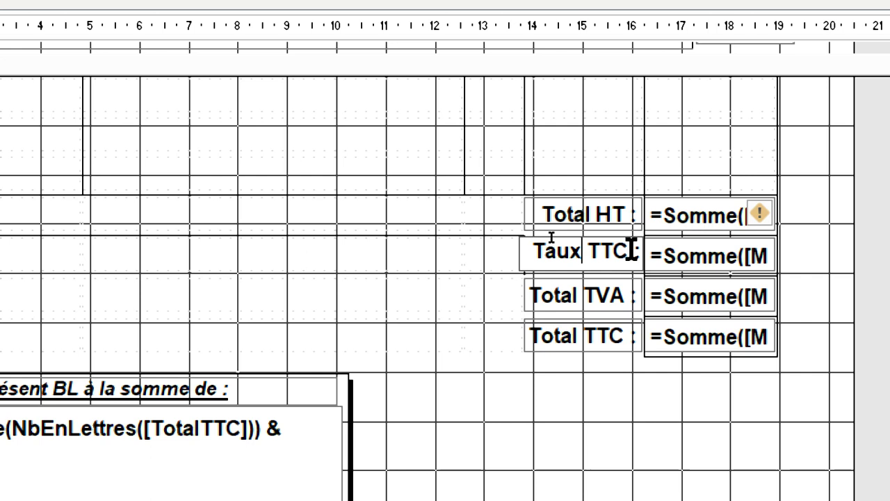
{"action": "key", "text": "BackSpace"}
{"action": "key", "text": "BackSpace"}
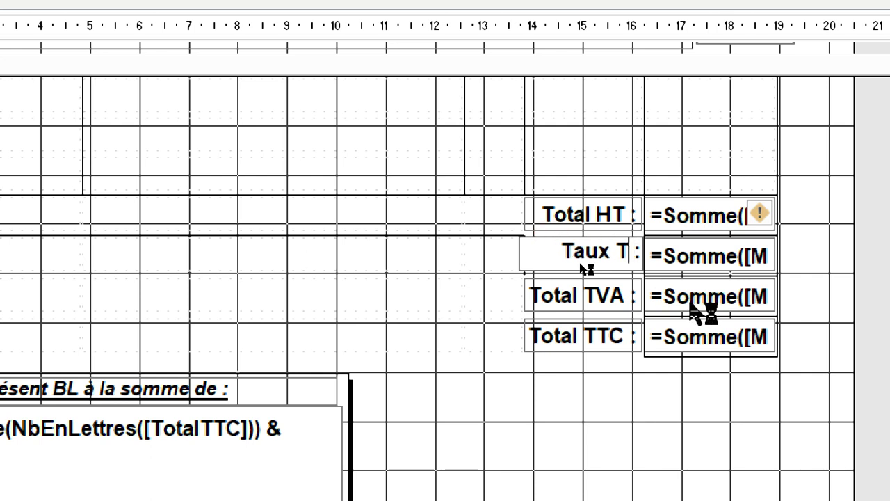
{"action": "type", "text": "VA"}
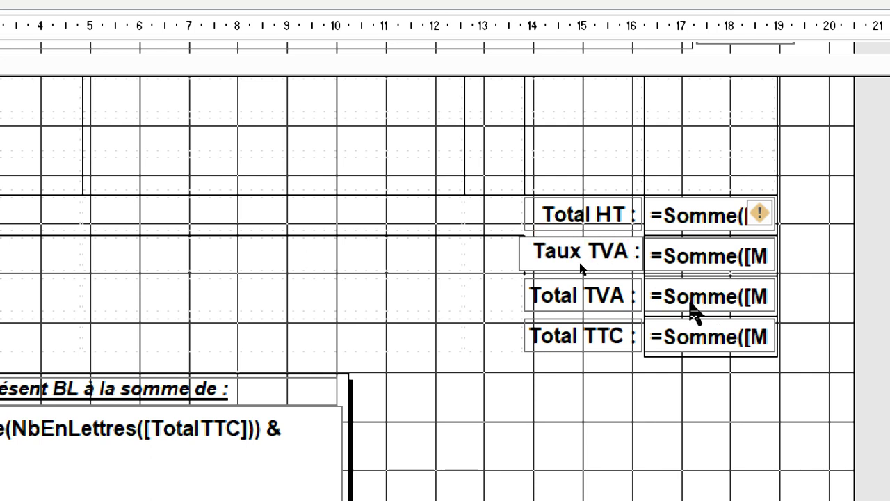
{"action": "left_click", "coordinate": [582, 319]}
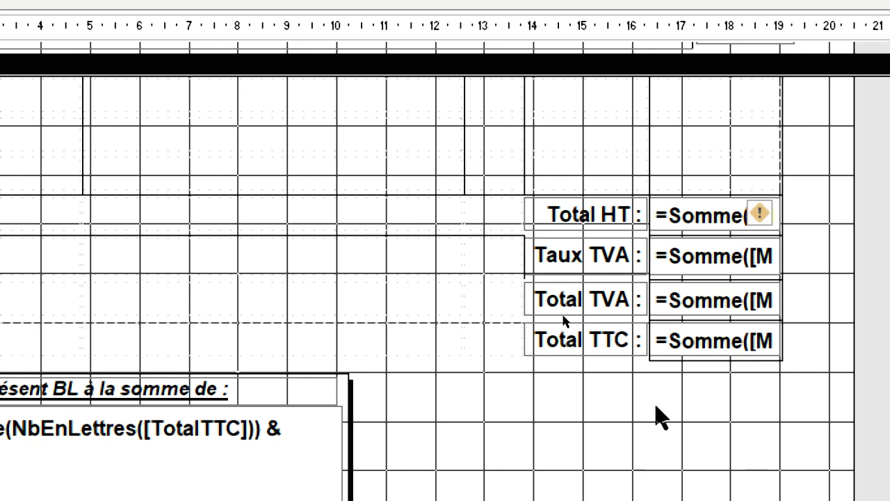
{"action": "scroll", "coordinate": [566, 318], "scroll_direction": "up", "scroll_amount": 3}
{"action": "scroll", "coordinate": [565, 317], "scroll_direction": "up", "scroll_amount": 3}
{"action": "scroll", "coordinate": [564, 320], "scroll_direction": "down", "scroll_amount": 5}
{"action": "scroll", "coordinate": [564, 321], "scroll_direction": "up", "scroll_amount": 3}
{"action": "scroll", "coordinate": [564, 320], "scroll_direction": "down", "scroll_amount": 3}
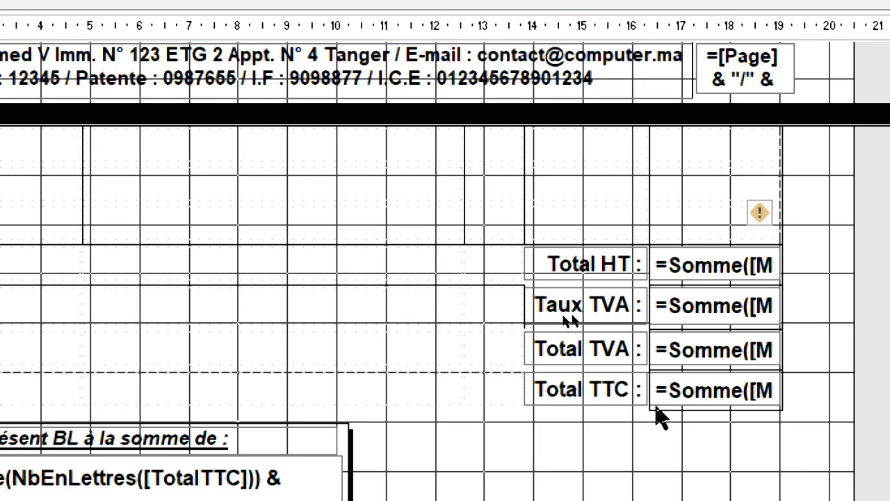
Set the control source of the text box beside the Taux TVA label to the TauxTVA field.
{"action": "left_click", "coordinate": [734, 321]}
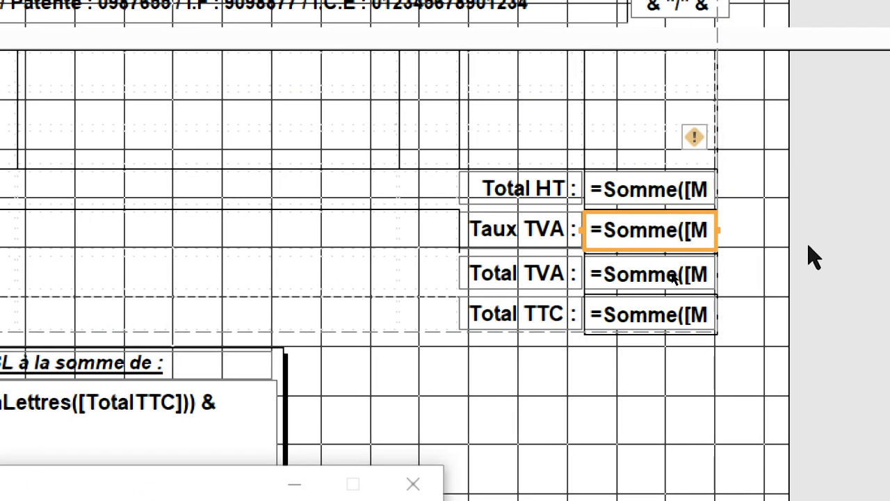
{"action": "key", "text": "F4"}
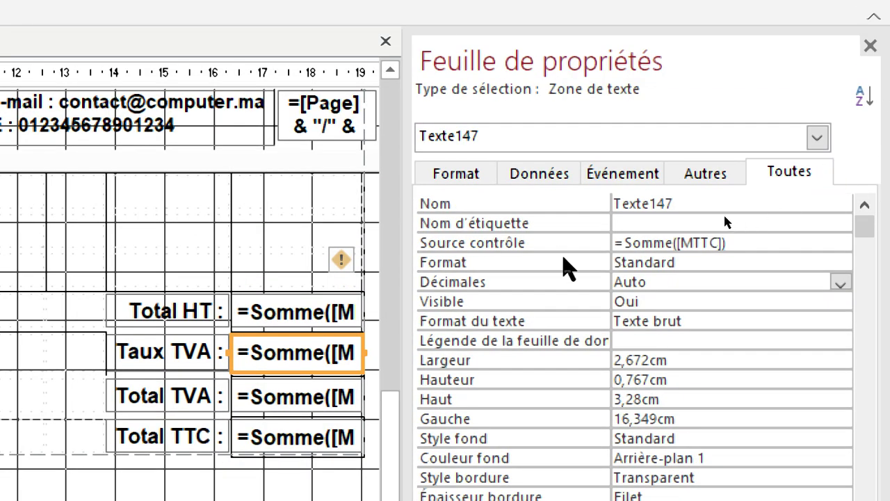
{"action": "left_click", "coordinate": [563, 223]}
{"action": "key", "text": "Delete"}
{"action": "key", "text": "ctrl+z"}
{"action": "left_click", "coordinate": [818, 243]}
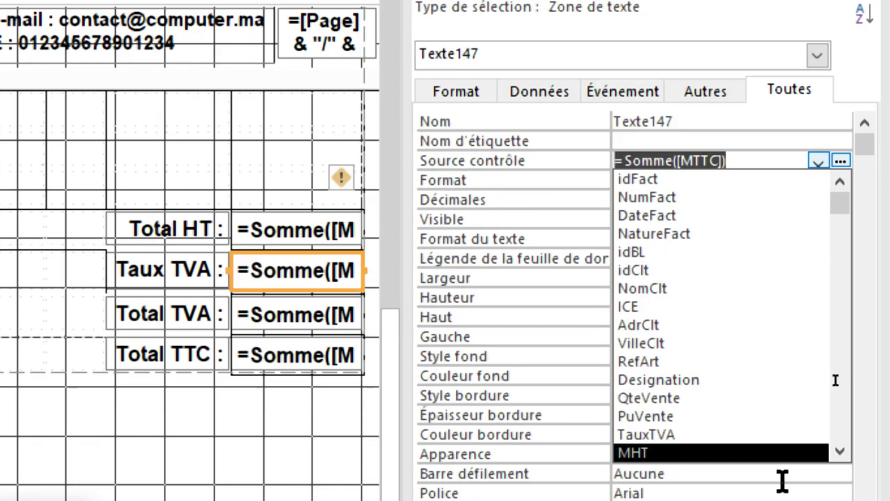
{"action": "scroll", "coordinate": [742, 370], "scroll_direction": "down", "scroll_amount": 3}
{"action": "left_click", "coordinate": [686, 365]}
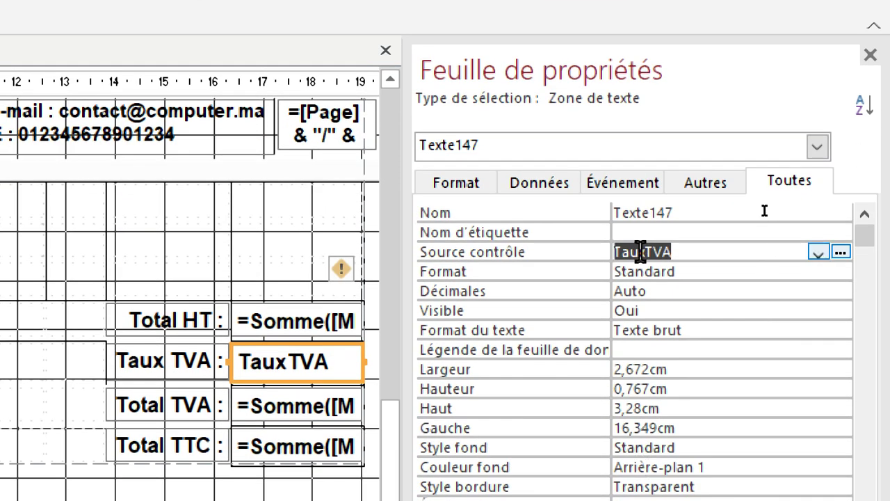
Rename the text box beside the Taux TVA label as TauxTVA, copying the name from its control source.
{"action": "right_click", "coordinate": [640, 251]}
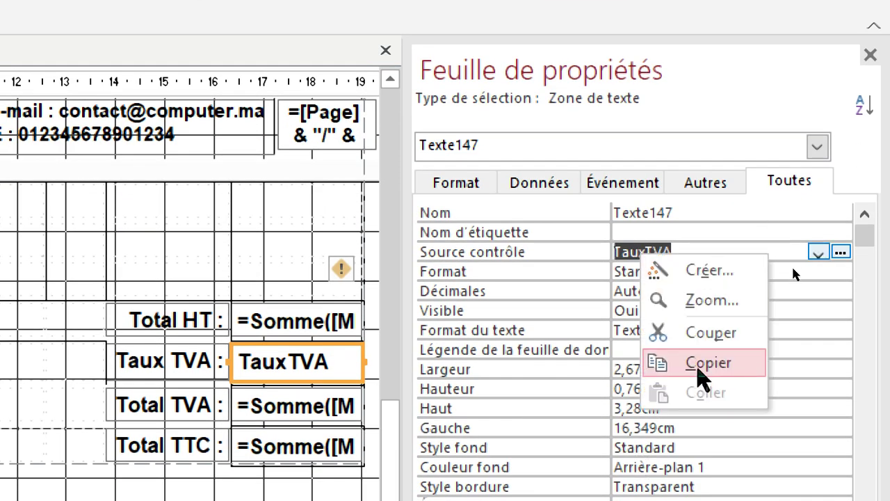
{"action": "left_click", "coordinate": [708, 363]}
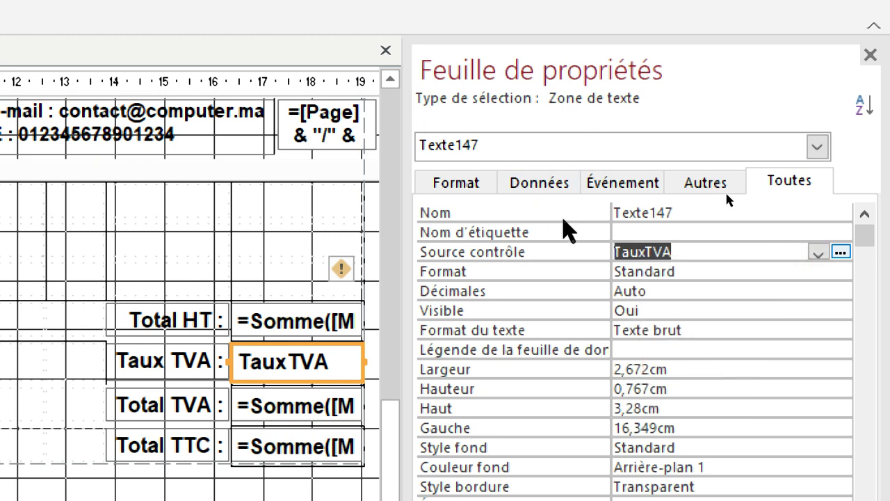
{"action": "left_click", "coordinate": [609, 212]}
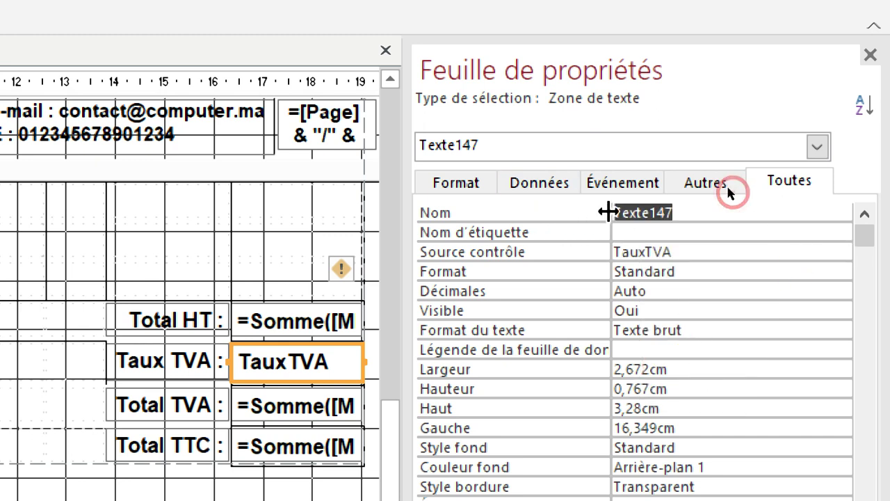
{"action": "right_click", "coordinate": [576, 222]}
{"action": "left_click", "coordinate": [626, 353]}
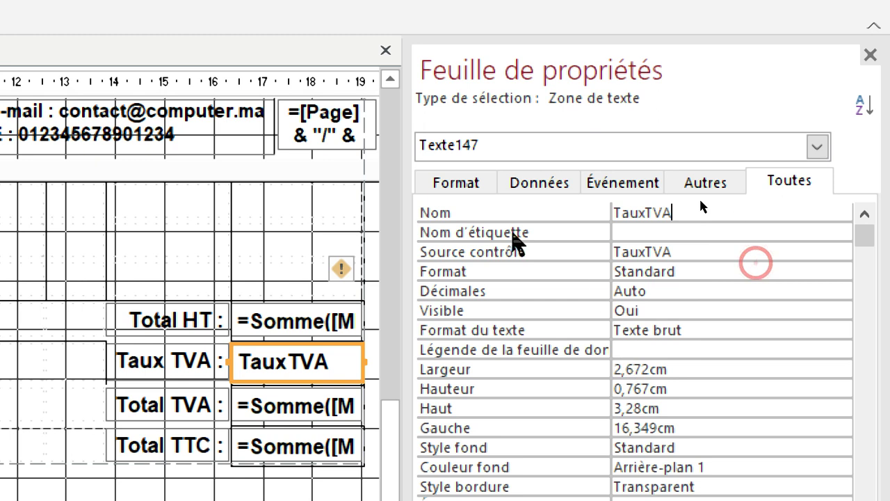
{"action": "left_click", "coordinate": [680, 291]}
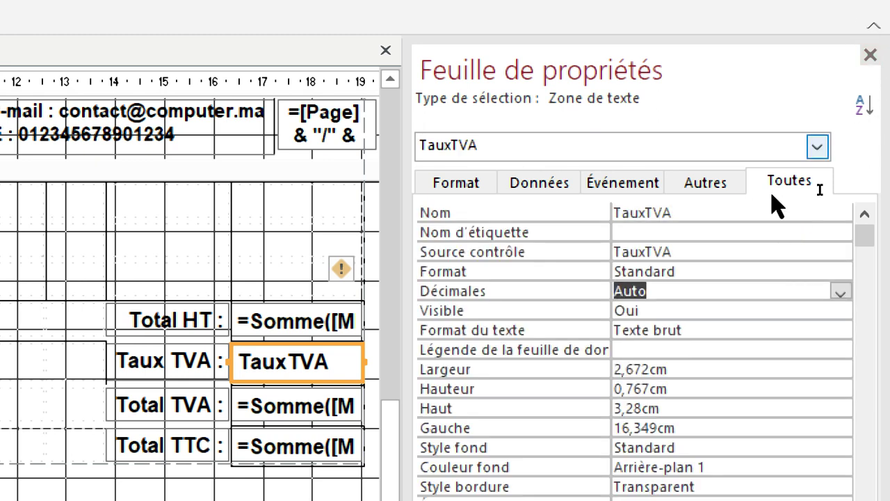
Set the TauxTVA text box's format to Pourcentage and close its properties.
{"action": "left_click", "coordinate": [570, 272]}
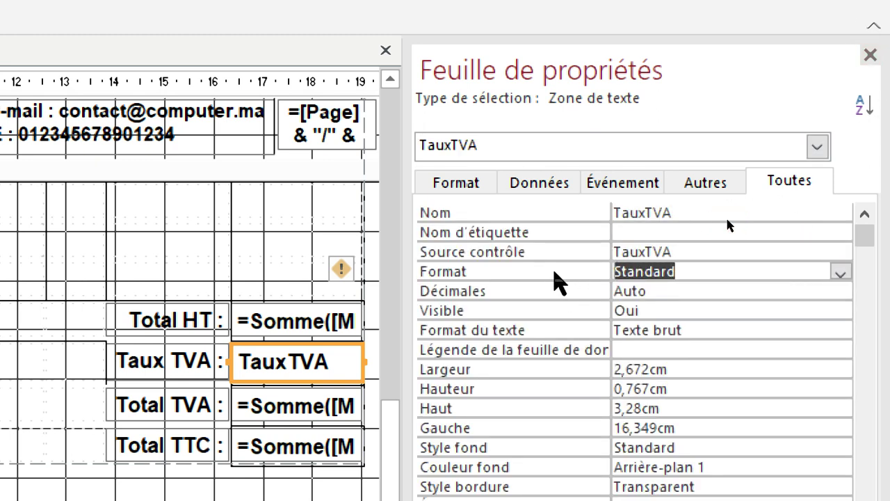
{"action": "left_click", "coordinate": [841, 272]}
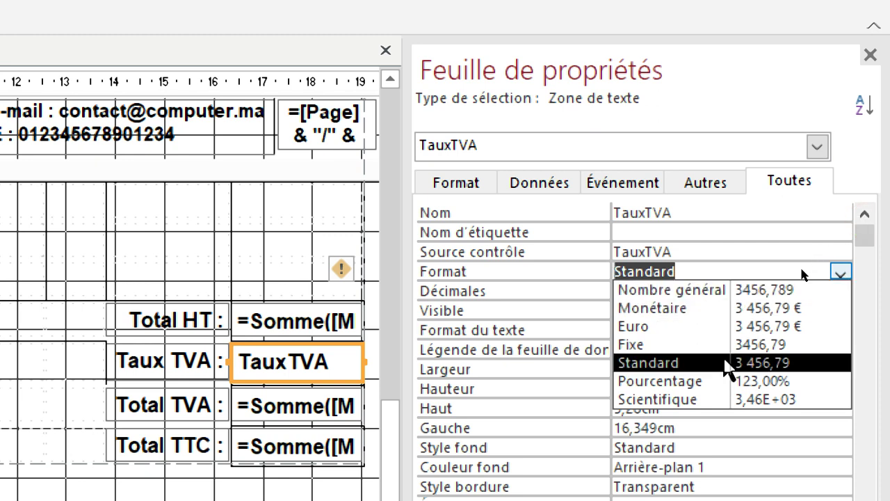
{"action": "left_click", "coordinate": [689, 383]}
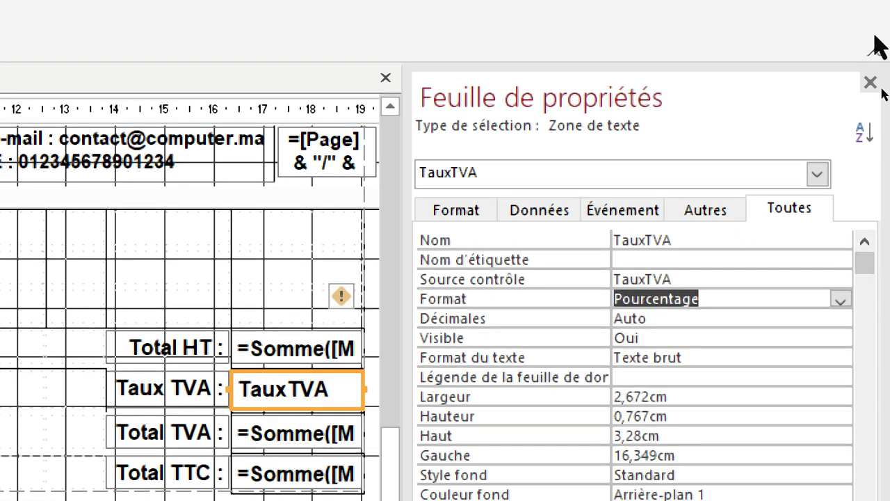
{"action": "left_click", "coordinate": [871, 83]}
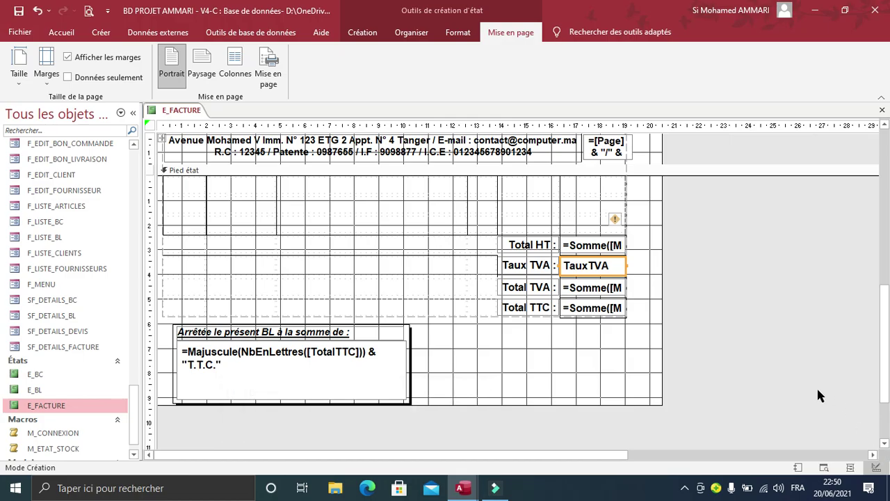
Switch the report to layout view and review the invoice lines, the totals block and the page footer.
{"action": "left_click", "coordinate": [851, 469]}
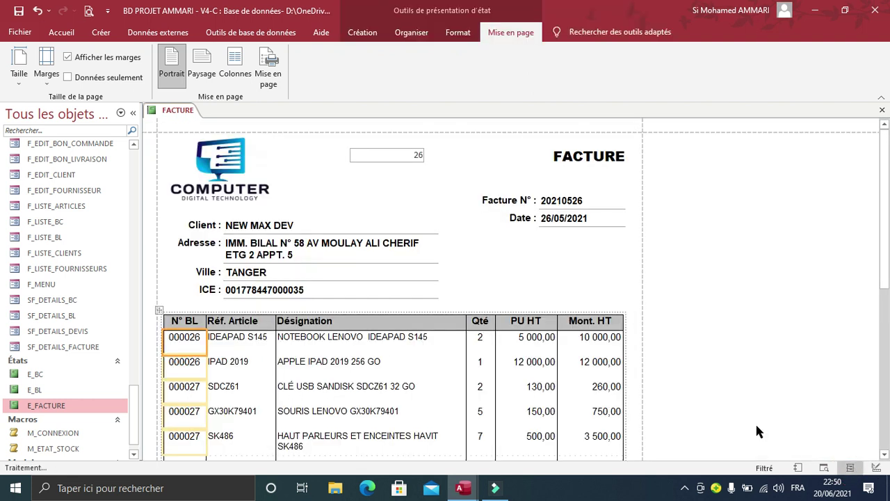
{"action": "scroll", "coordinate": [723, 389], "scroll_direction": "down", "scroll_amount": 3}
{"action": "scroll", "coordinate": [685, 361], "scroll_direction": "down", "scroll_amount": 3}
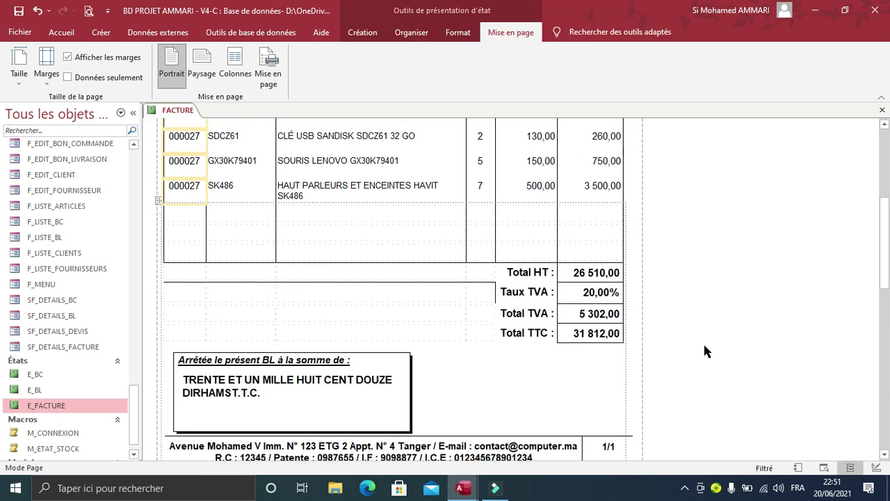
{"action": "scroll", "coordinate": [721, 369], "scroll_direction": "down", "scroll_amount": 1}
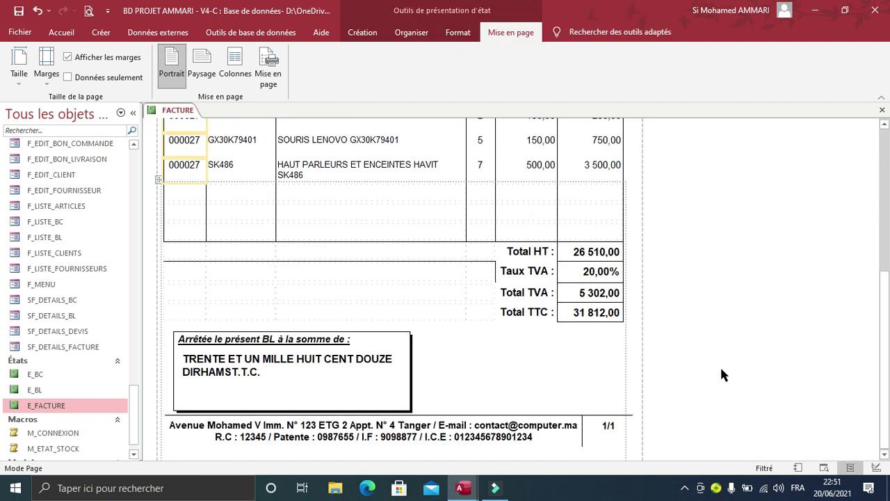
{"action": "scroll", "coordinate": [722, 374], "scroll_direction": "up", "scroll_amount": 3}
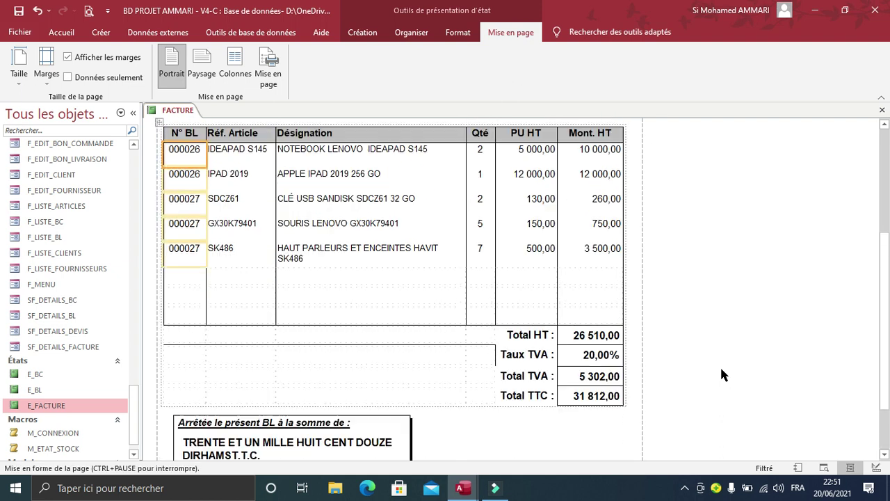
Widen the Mont. HT column slightly towards the page's right margin.
{"action": "left_click", "coordinate": [515, 144]}
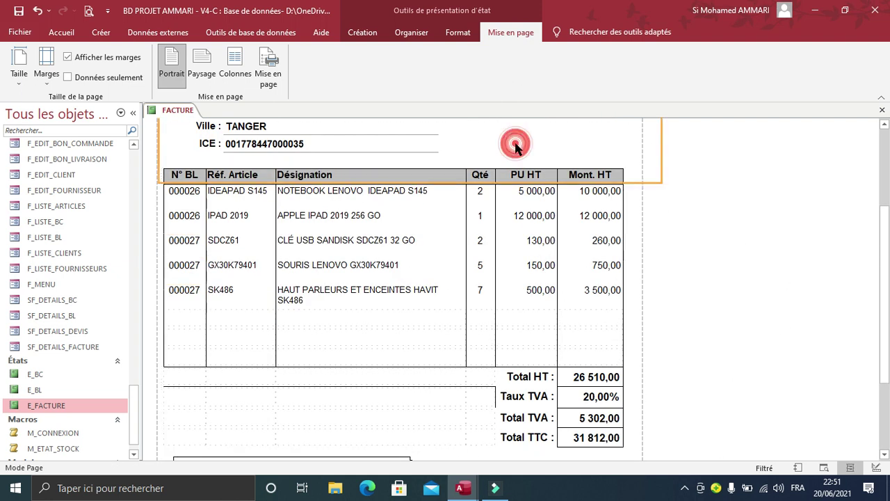
{"action": "left_click", "coordinate": [745, 209]}
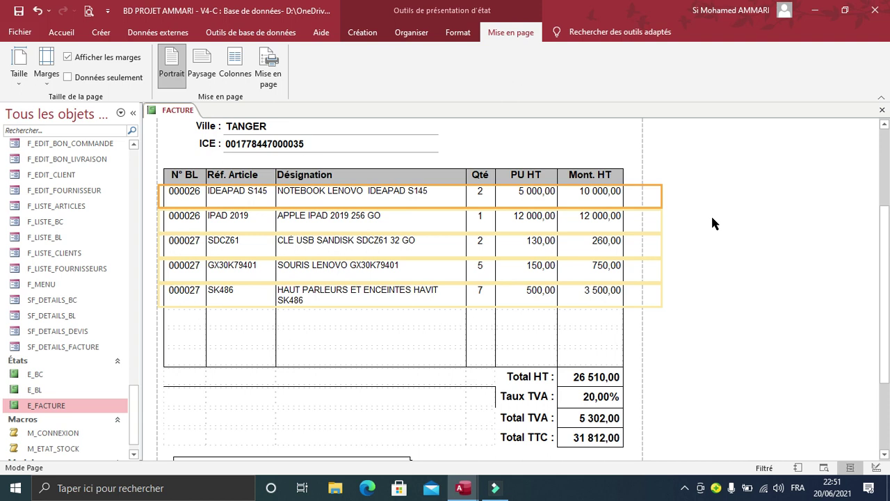
{"action": "left_click", "coordinate": [599, 178]}
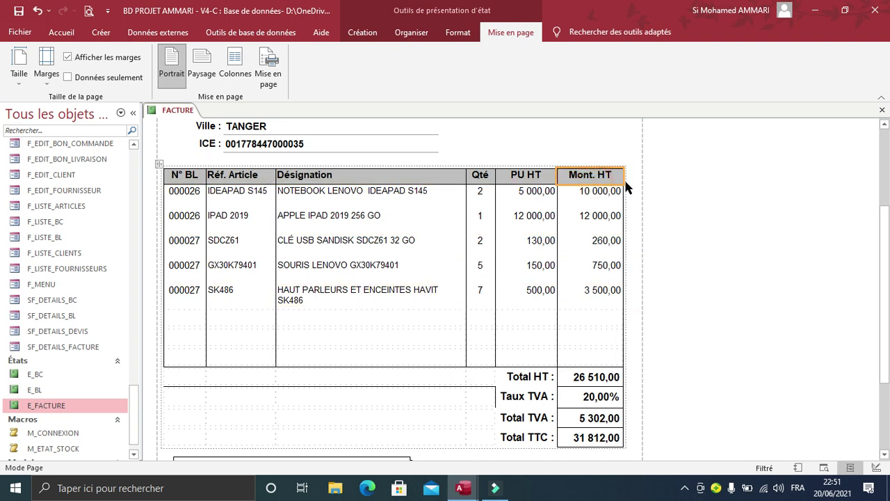
{"action": "left_click_drag", "start_coordinate": [622, 180], "coordinate": [631, 179]}
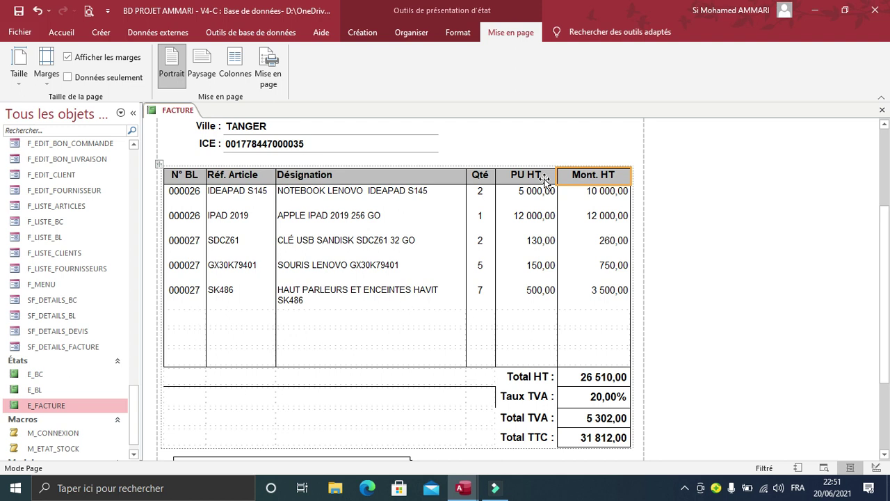
{"action": "left_click", "coordinate": [544, 179]}
{"action": "left_click", "coordinate": [491, 178]}
{"action": "left_click", "coordinate": [603, 177]}
{"action": "left_click", "coordinate": [534, 178]}
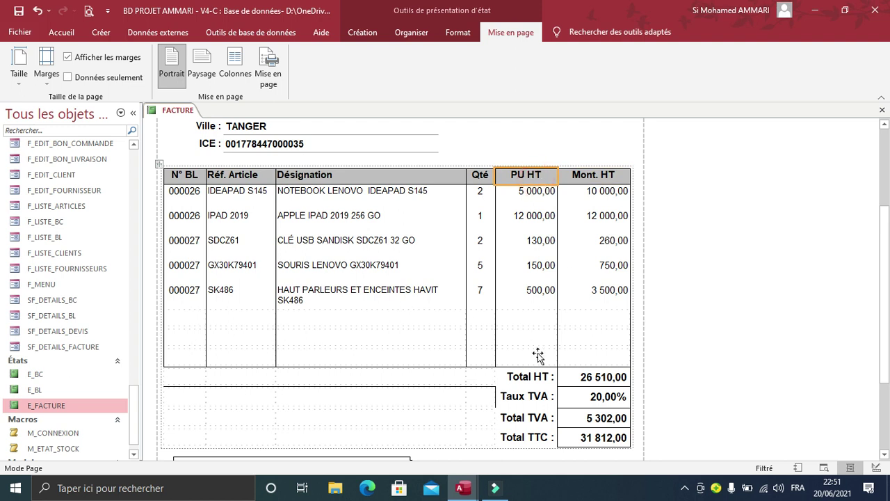
{"action": "left_click", "coordinate": [488, 380]}
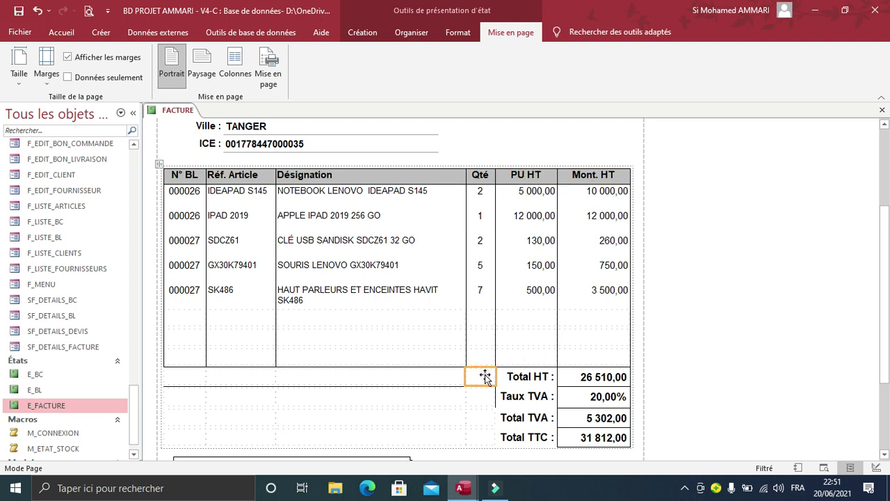
{"action": "left_click", "coordinate": [522, 376], "text": "shift"}
{"action": "scroll", "coordinate": [532, 380], "scroll_direction": "down", "scroll_amount": 1}
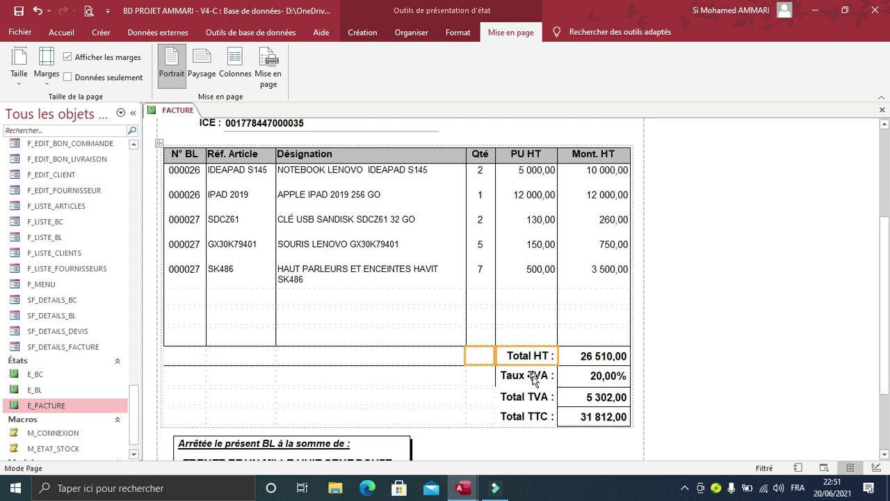
{"action": "key", "text": "super+plus"}
{"action": "left_click", "coordinate": [484, 360]}
{"action": "left_click", "coordinate": [518, 327]}
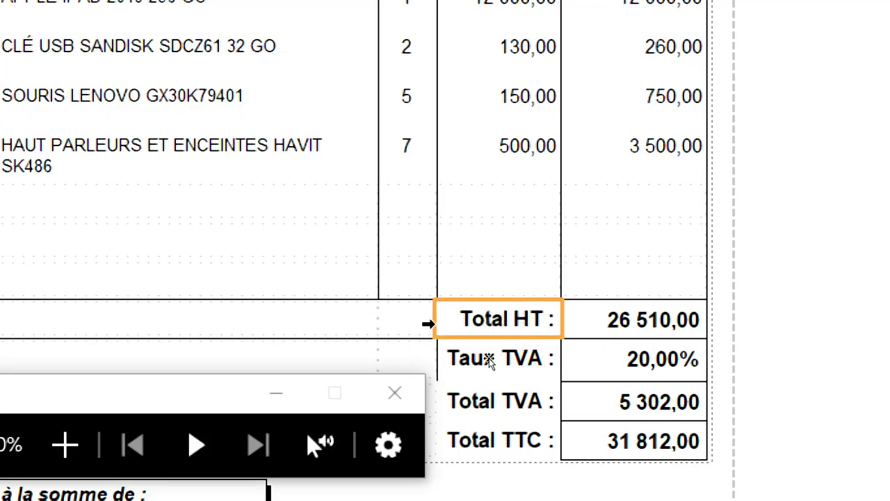
{"action": "left_click", "coordinate": [418, 324], "text": "shift"}
{"action": "left_click", "coordinate": [860, 302]}
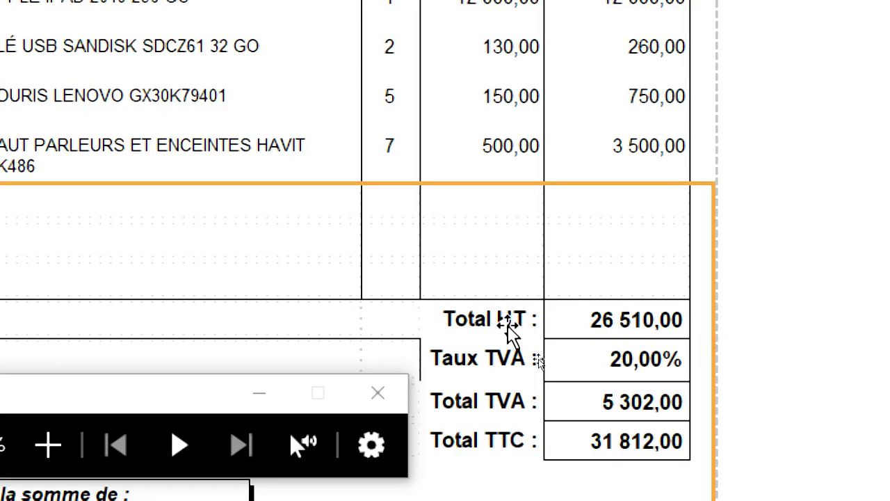
Merge the empty cell under the Qté column with the adjacent Total HT label cell.
{"action": "left_click", "coordinate": [411, 325]}
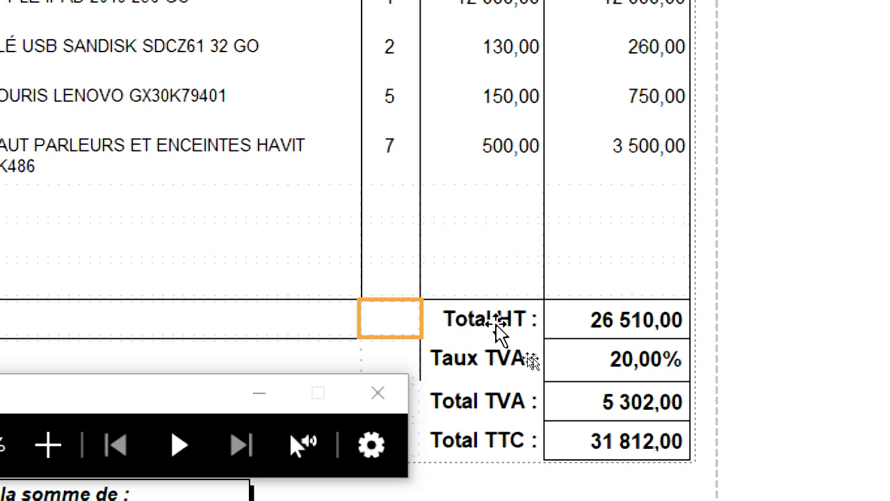
{"action": "left_click", "coordinate": [480, 322], "text": "shift"}
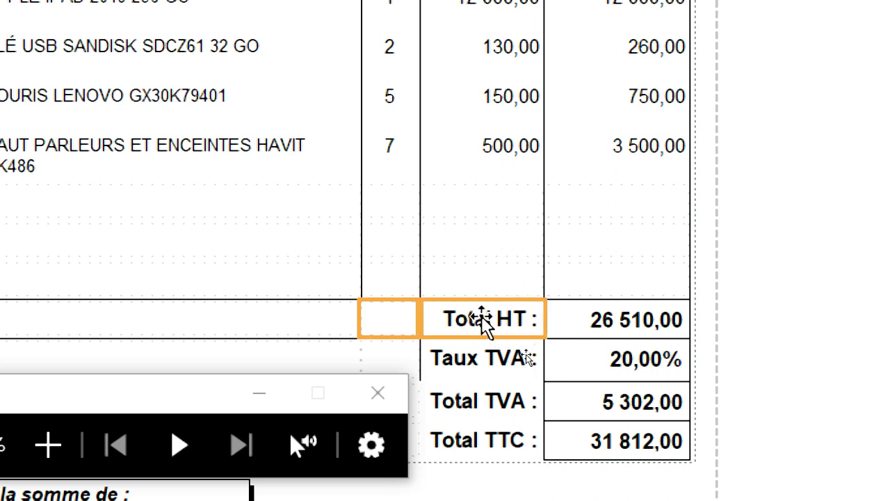
{"action": "right_click", "coordinate": [487, 324]}
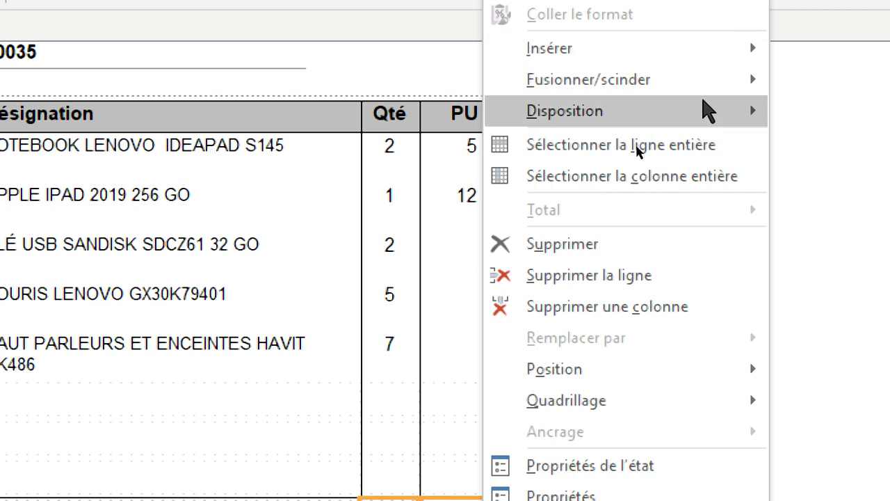
{"action": "mouse_move", "coordinate": [702, 82]}
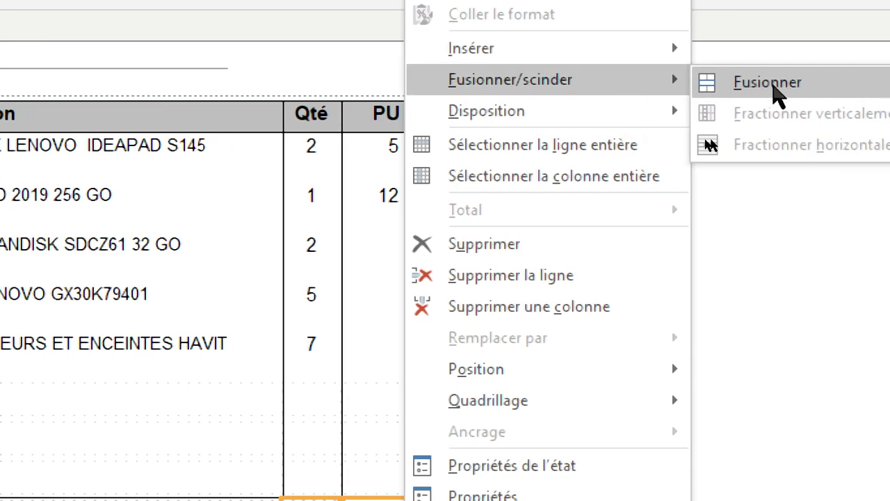
{"action": "left_click", "coordinate": [743, 83]}
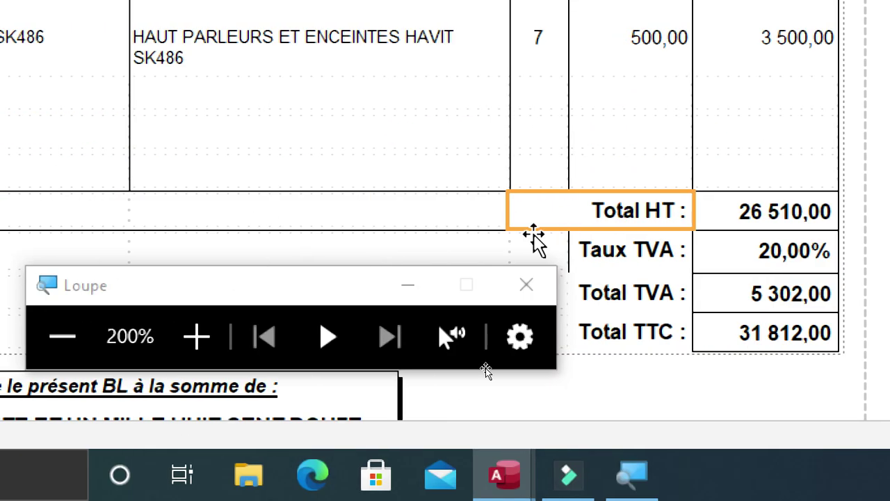
Merge the empty cell beside the Taux TVA label with the label cell.
{"action": "left_click", "coordinate": [628, 261]}
{"action": "left_click", "coordinate": [536, 248]}
{"action": "scroll", "coordinate": [547, 248], "scroll_direction": "up", "scroll_amount": 3}
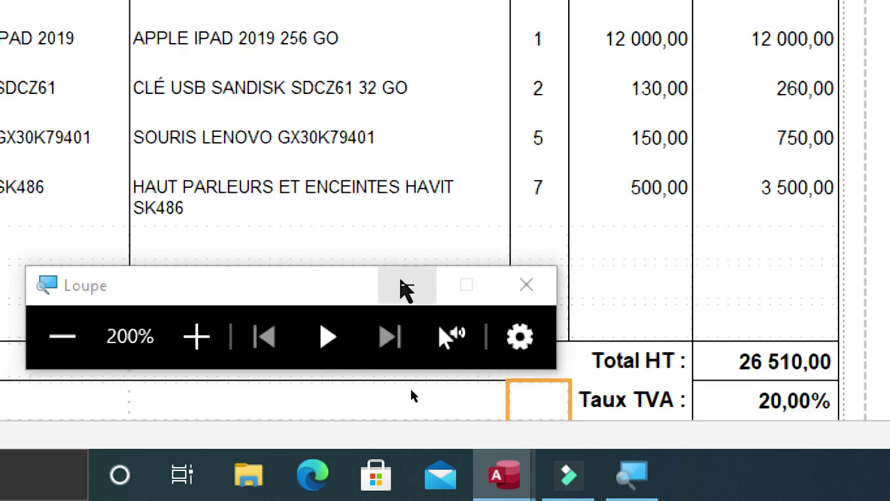
{"action": "scroll", "coordinate": [777, 338], "scroll_direction": "down", "scroll_amount": 3}
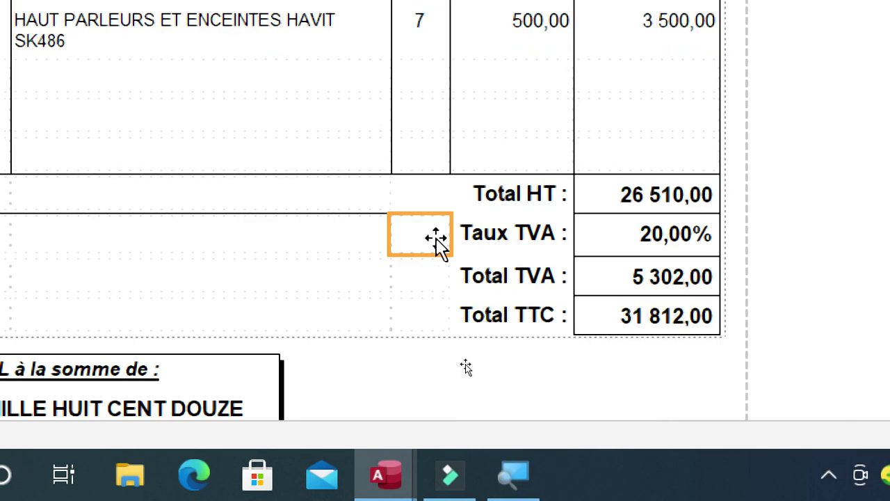
{"action": "left_click", "coordinate": [492, 240], "text": "shift"}
{"action": "left_click", "coordinate": [425, 238]}
{"action": "left_click", "coordinate": [504, 240], "text": "shift"}
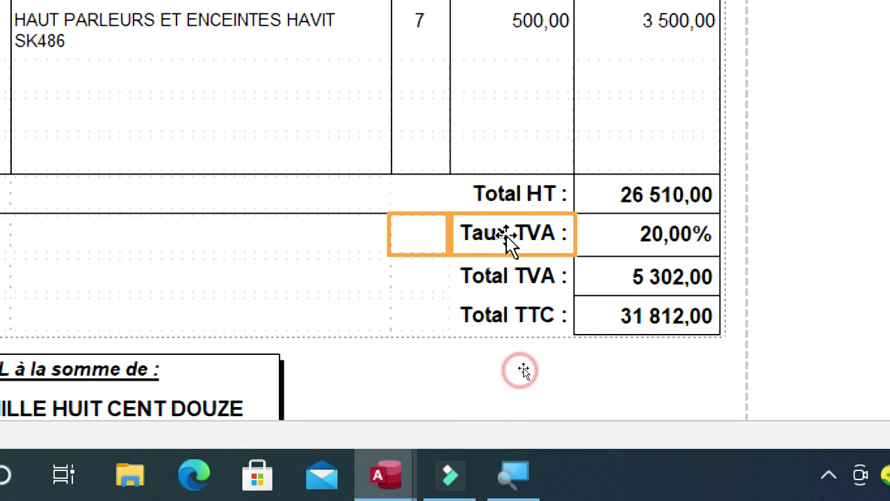
{"action": "right_click", "coordinate": [507, 238]}
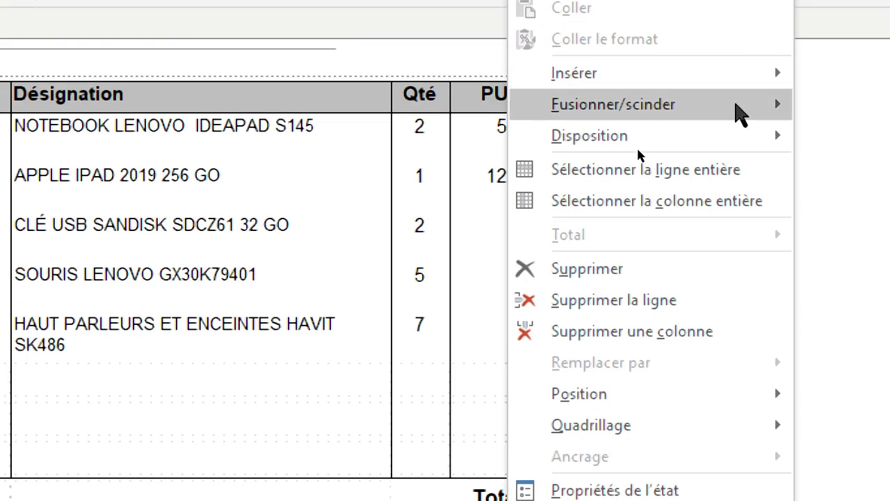
{"action": "mouse_move", "coordinate": [735, 104]}
{"action": "left_click", "coordinate": [799, 115]}
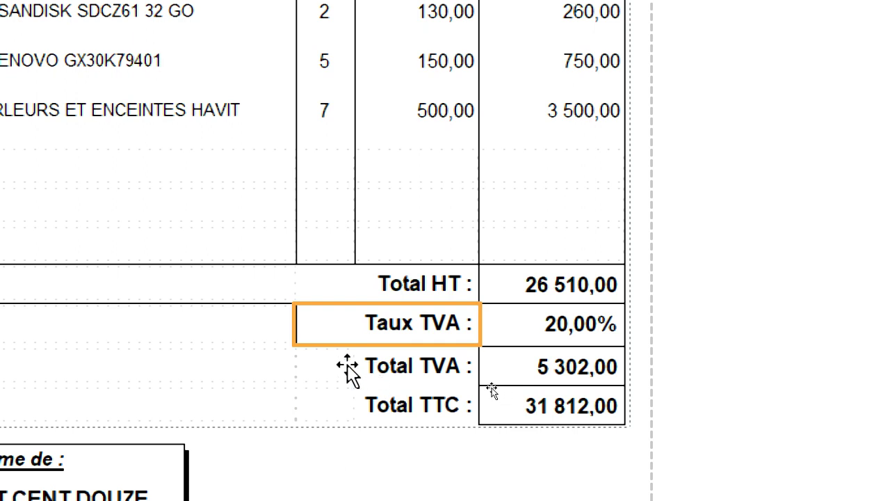
Merge the empty cell beside the Total TVA label with the label cell.
{"action": "left_click", "coordinate": [347, 372]}
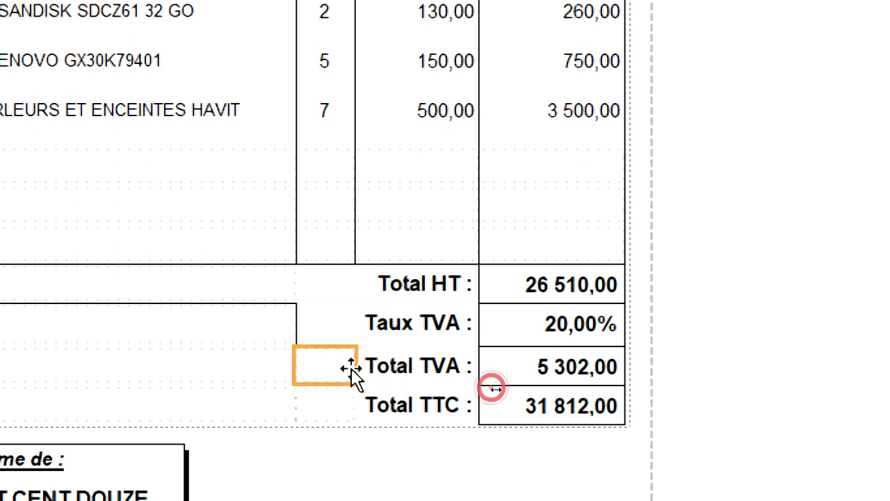
{"action": "left_click", "coordinate": [403, 374], "text": "shift"}
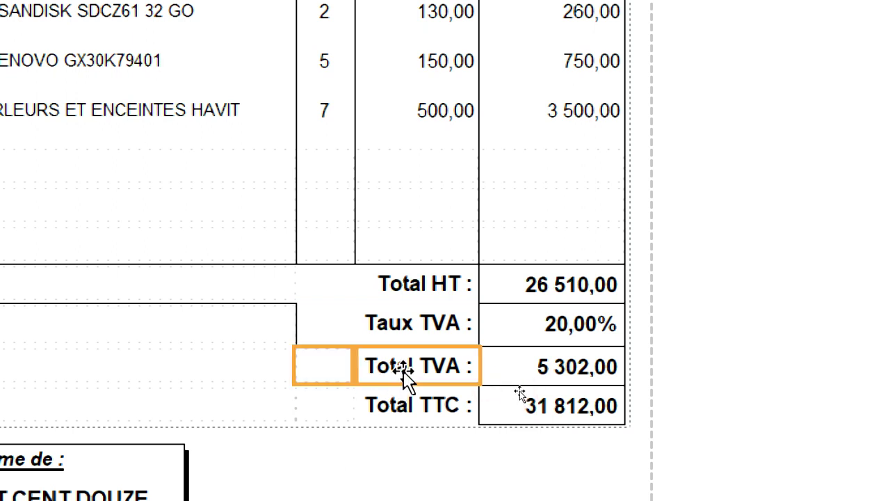
{"action": "right_click", "coordinate": [404, 374]}
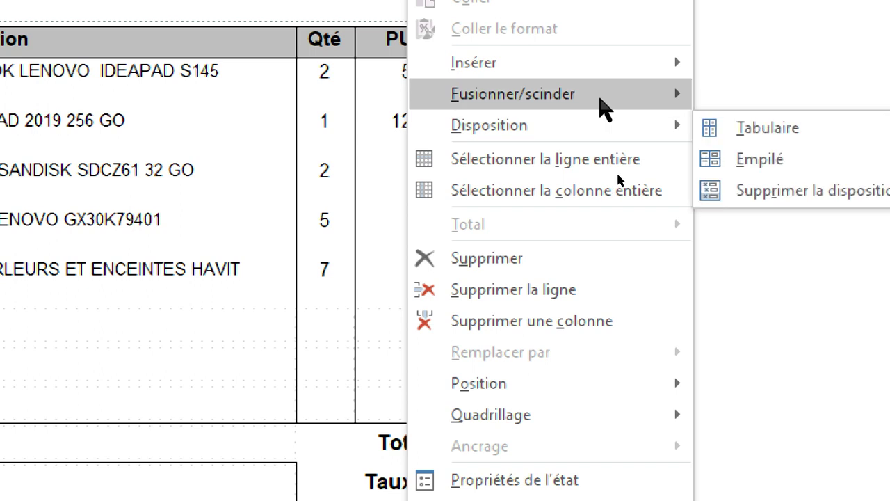
{"action": "mouse_move", "coordinate": [604, 108]}
{"action": "left_click", "coordinate": [791, 105]}
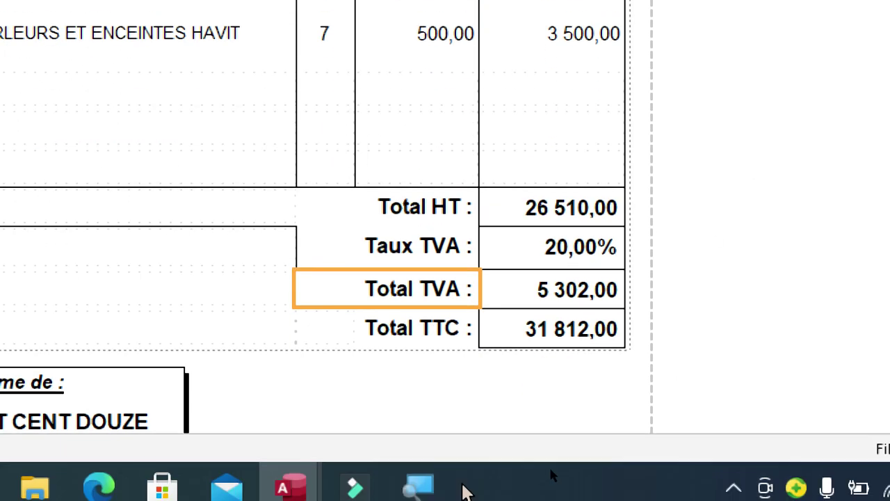
Merge the empty cell beside the Total TTC label with the label cell.
{"action": "left_click", "coordinate": [334, 327]}
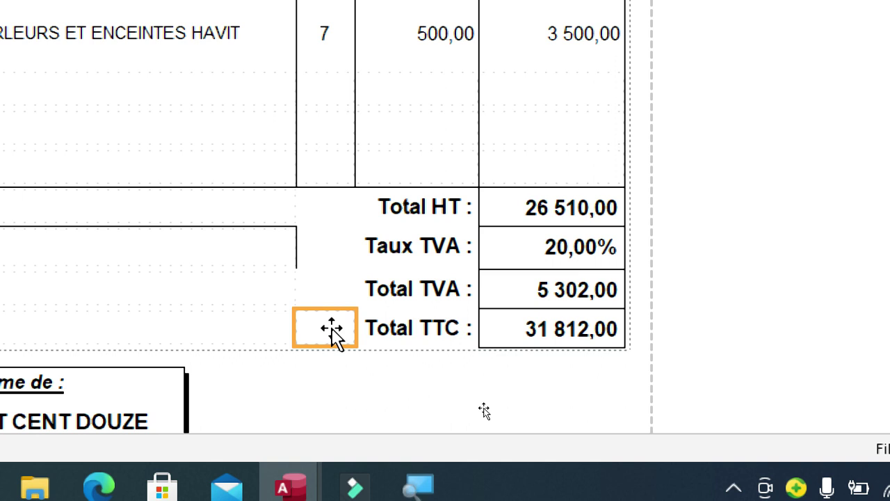
{"action": "left_click", "coordinate": [401, 332]}
{"action": "right_click", "coordinate": [409, 331]}
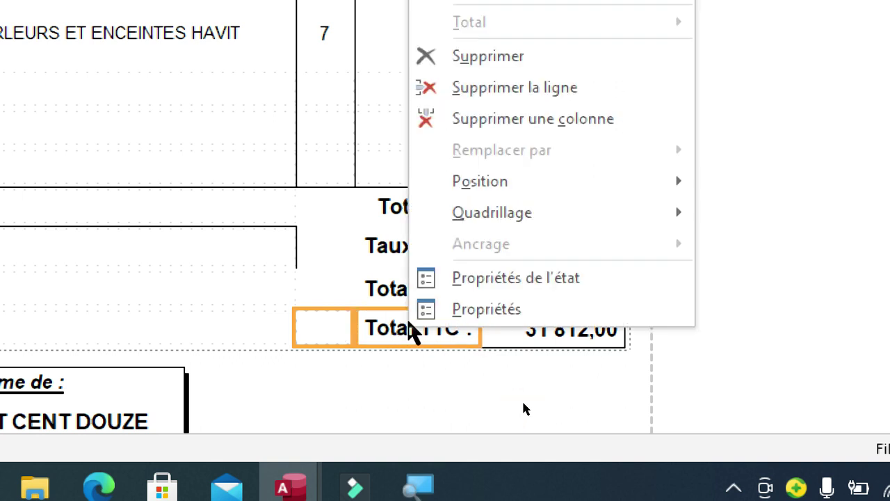
{"action": "mouse_move", "coordinate": [603, 89]}
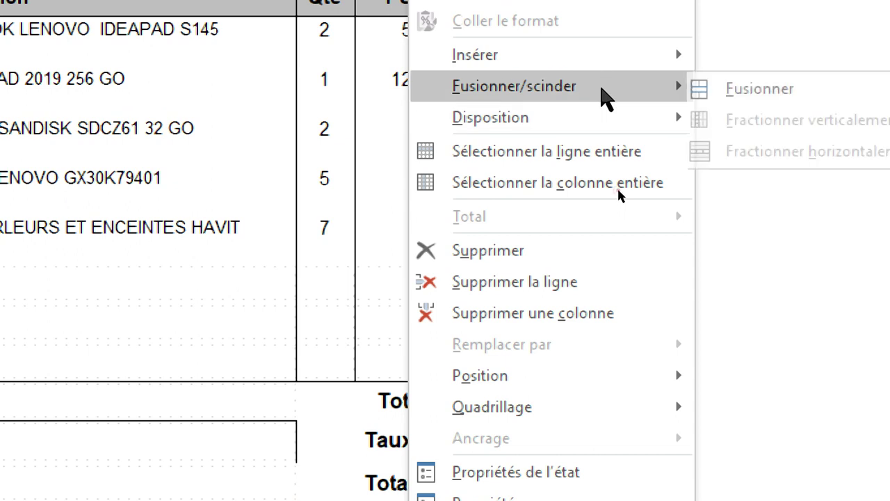
{"action": "left_click", "coordinate": [723, 89]}
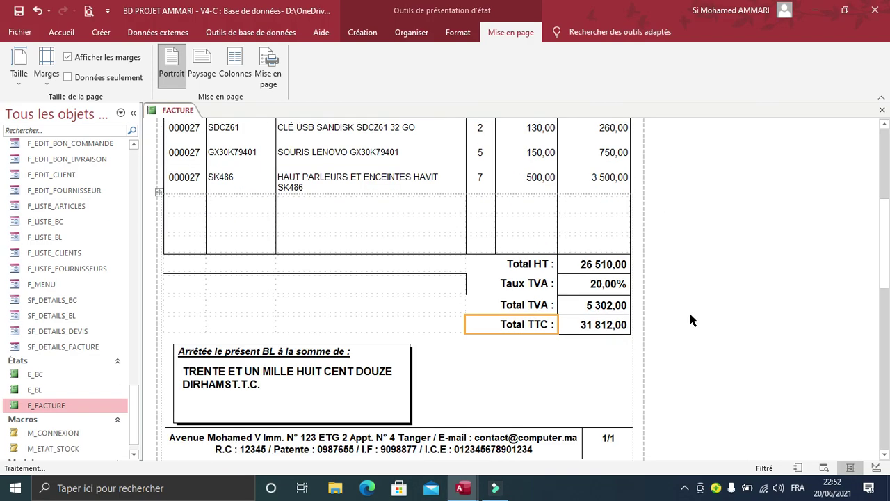
Set the gridlines of the three empty cells in the Taux TVA row to Aucun.
{"action": "left_click", "coordinate": [242, 291]}
{"action": "left_click", "coordinate": [313, 322]}
{"action": "left_click", "coordinate": [193, 285]}
{"action": "key", "text": "Caps_Lock"}
{"action": "left_click", "coordinate": [441, 283]}
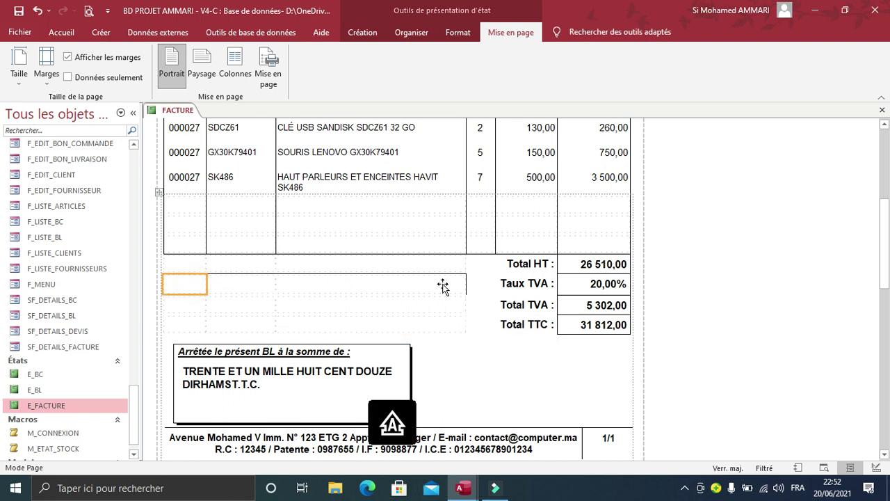
{"action": "left_click", "coordinate": [183, 288]}
{"action": "left_click", "coordinate": [431, 292], "text": "shift"}
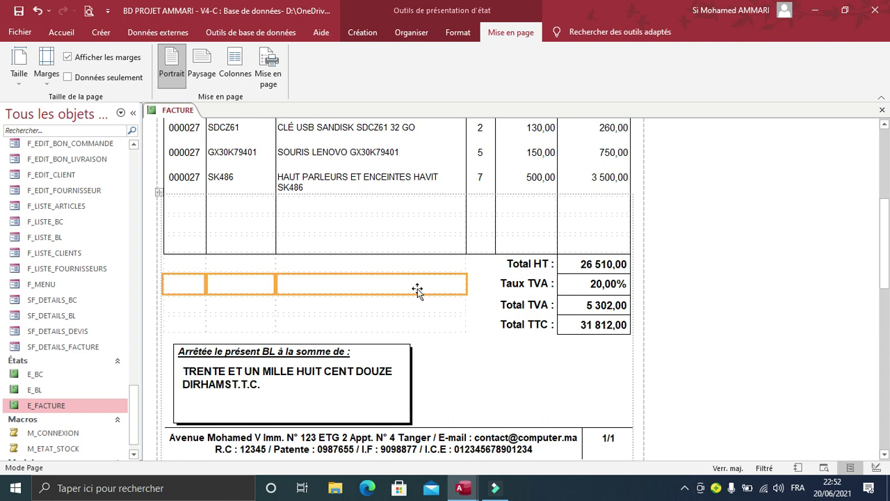
{"action": "left_click", "coordinate": [410, 40]}
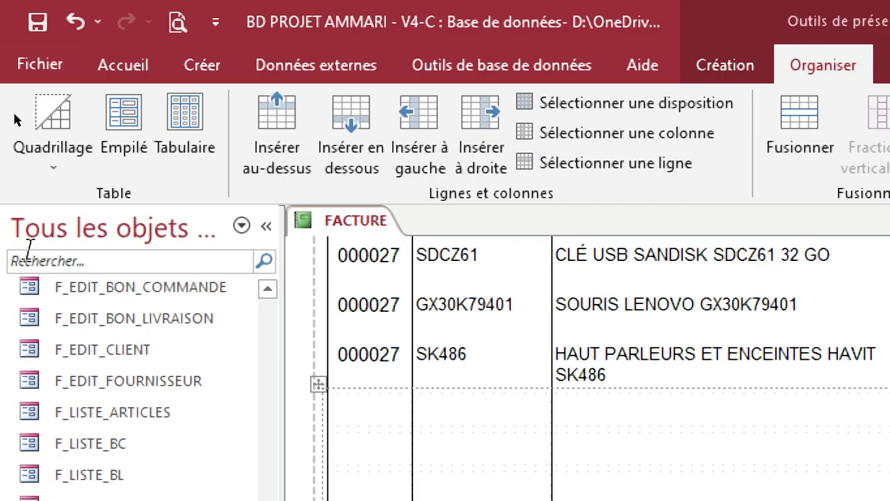
{"action": "left_click", "coordinate": [57, 163]}
{"action": "left_click", "coordinate": [28, 335]}
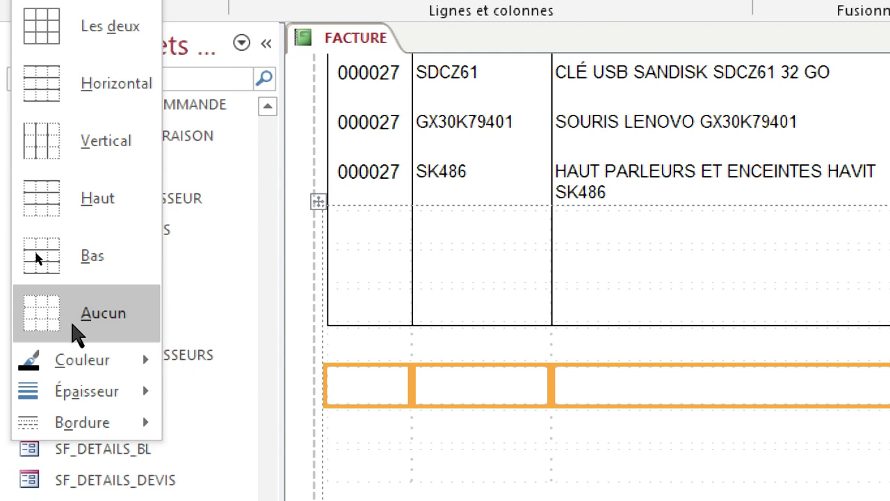
Try to remove the vertical line beside Taux TVA by setting the wide empty cell's gridlines to Aucun.
{"action": "left_click_drag", "start_coordinate": [336, 240], "coordinate": [845, 382]}
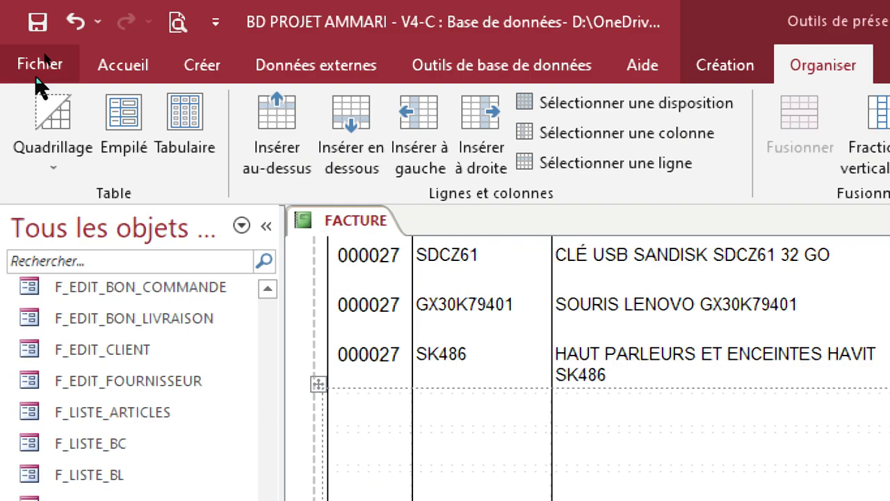
{"action": "left_click", "coordinate": [56, 133]}
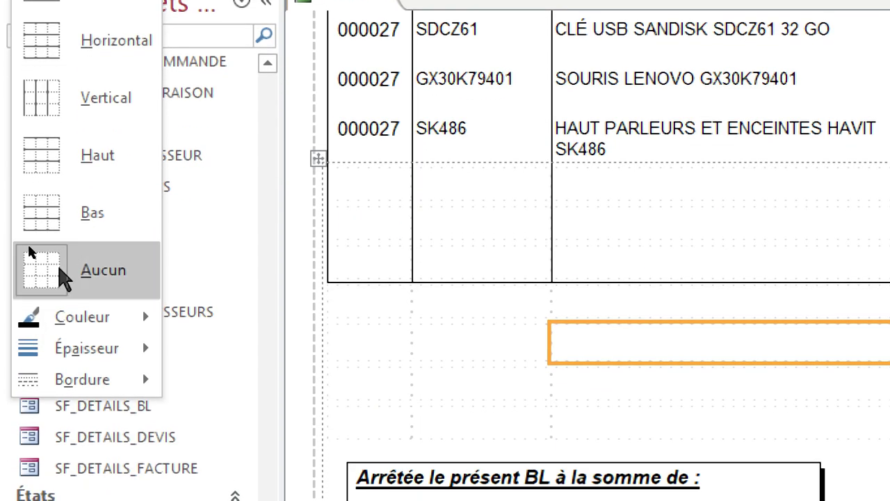
{"action": "left_click", "coordinate": [60, 278]}
Examine the totals cells and the Taux TVA label's gridline options to find which cell carries the stray vertical line.
{"action": "left_click", "coordinate": [818, 392]}
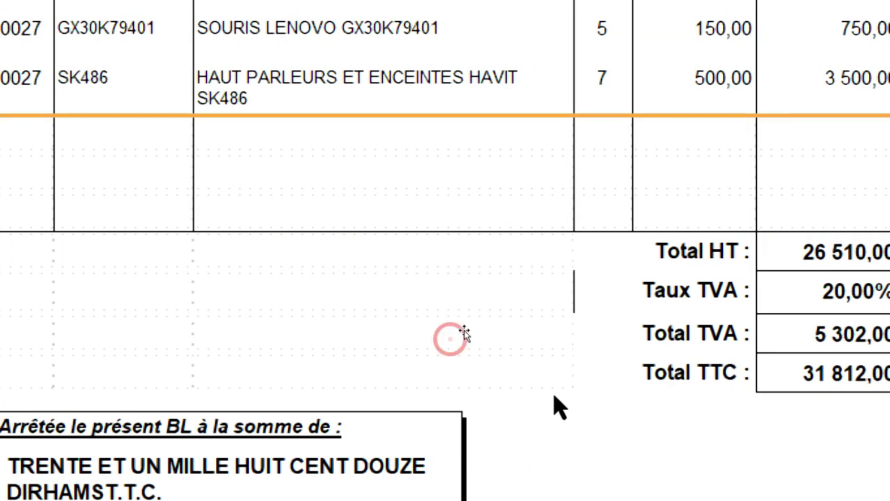
{"action": "left_click", "coordinate": [617, 296]}
{"action": "left_click", "coordinate": [607, 372]}
{"action": "scroll", "coordinate": [605, 362], "scroll_direction": "up", "scroll_amount": 3}
{"action": "scroll", "coordinate": [605, 355], "scroll_direction": "down", "scroll_amount": 4}
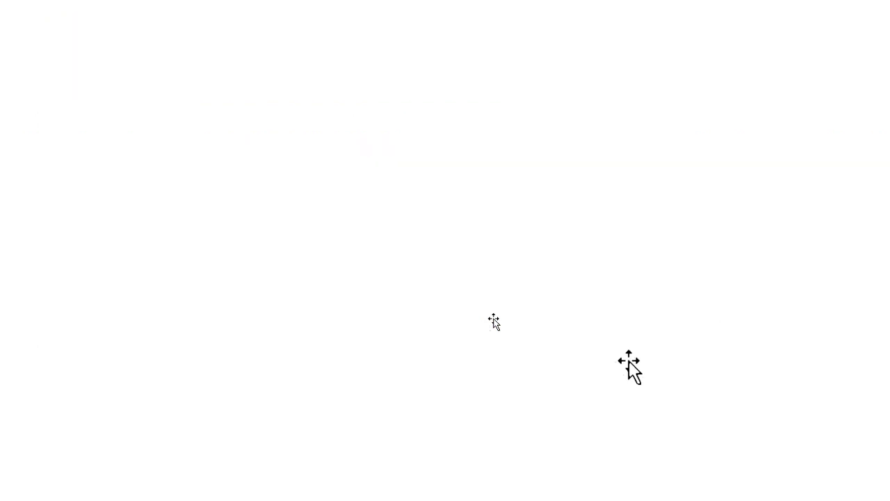
{"action": "left_click", "coordinate": [550, 221]}
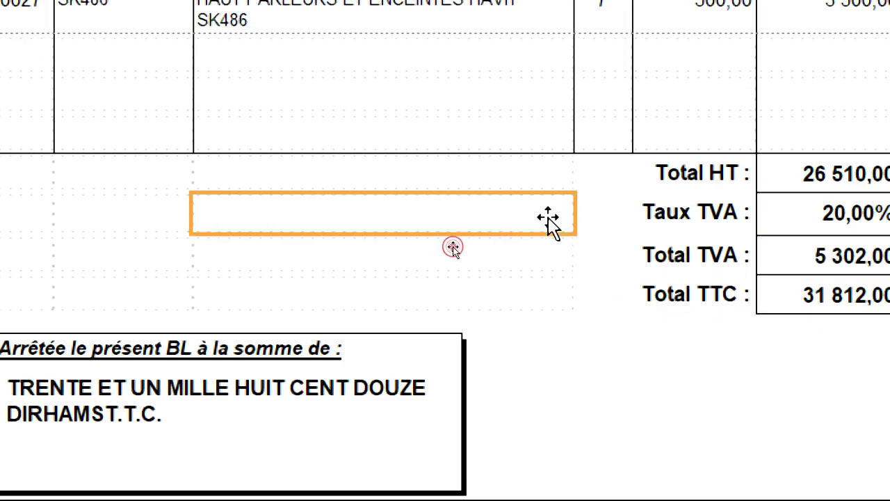
{"action": "left_click", "coordinate": [646, 221]}
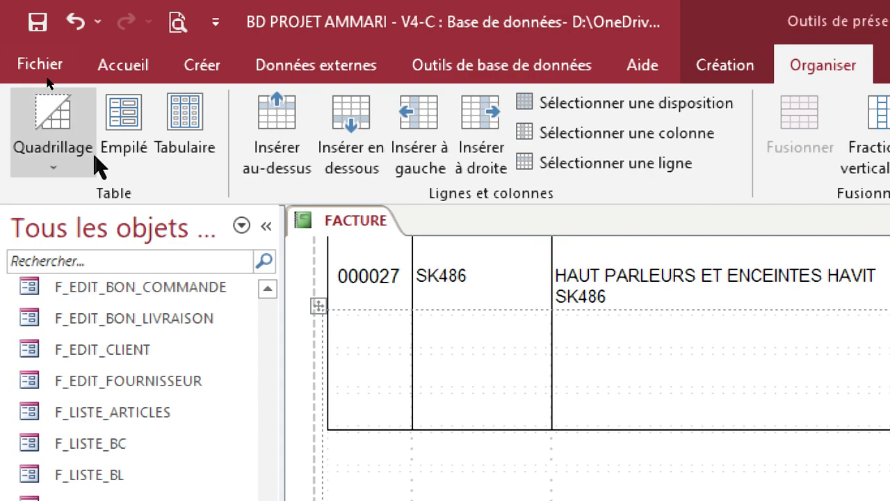
{"action": "left_click", "coordinate": [52, 155]}
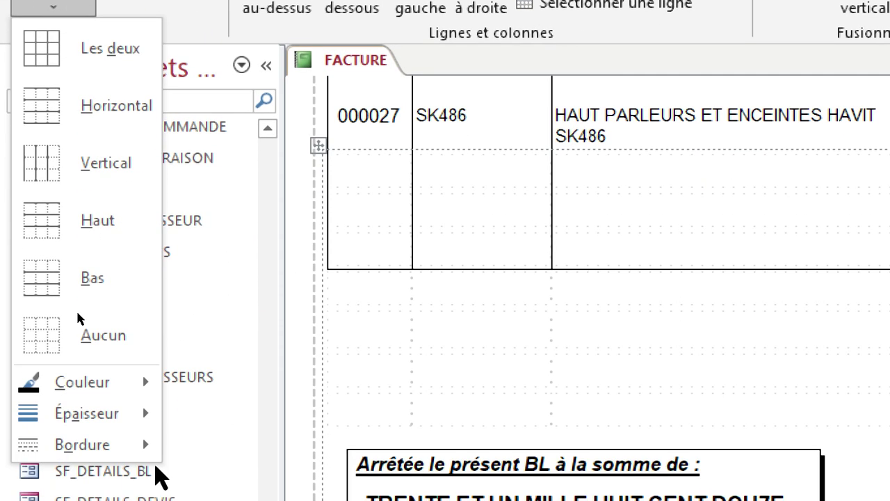
{"action": "mouse_move", "coordinate": [158, 445]}
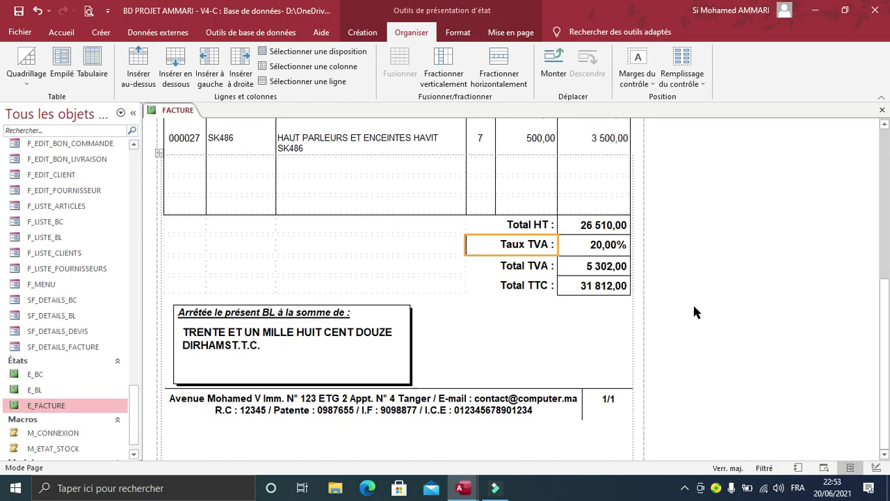
{"action": "left_click", "coordinate": [698, 306]}
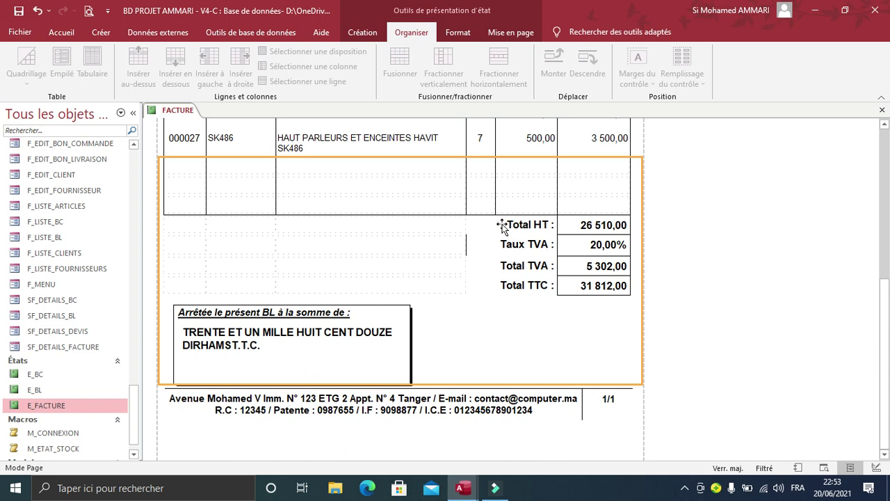
{"action": "left_click", "coordinate": [480, 226]}
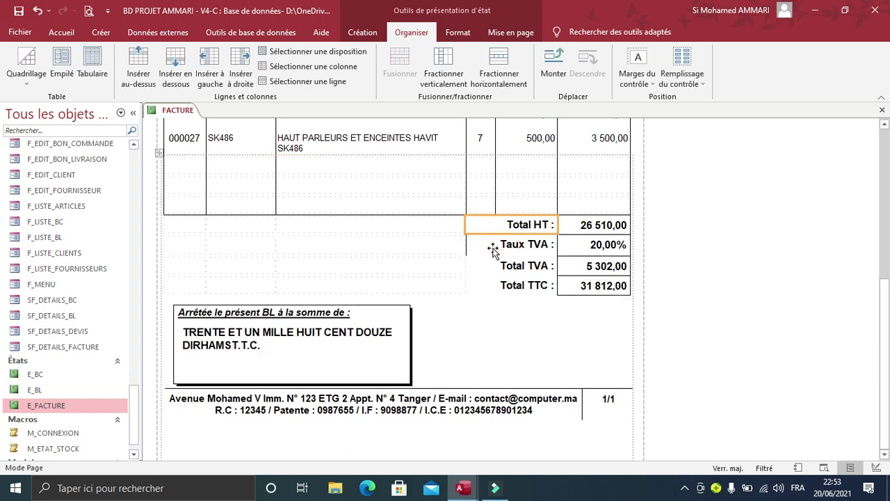
{"action": "left_click", "coordinate": [532, 291]}
{"action": "key", "text": "Caps_Lock"}
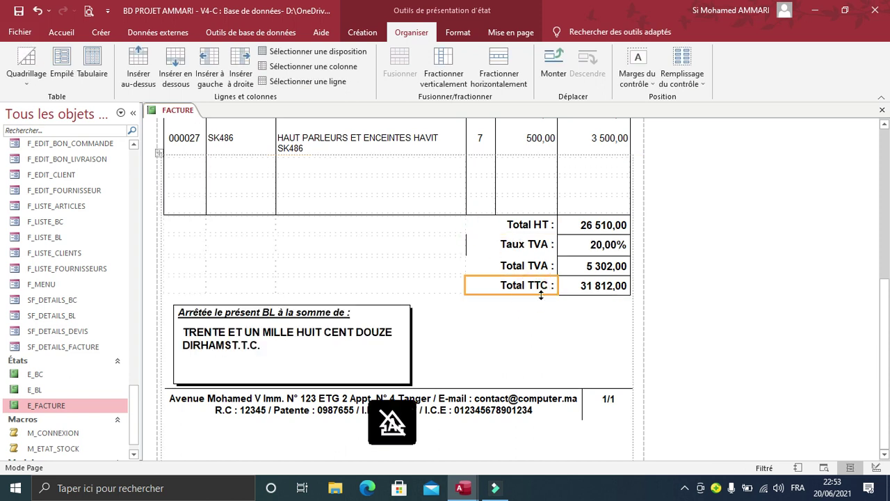
Switch the report to design view and open the Taux TVA label's properties.
{"action": "left_click", "coordinate": [876, 468]}
{"action": "scroll", "coordinate": [574, 290], "scroll_direction": "down", "scroll_amount": 3}
{"action": "scroll", "coordinate": [574, 290], "scroll_direction": "down", "scroll_amount": 5}
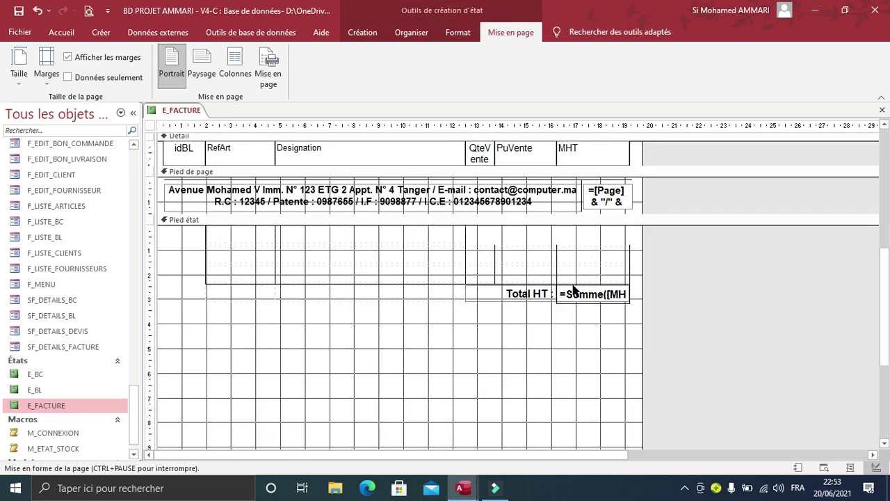
{"action": "left_click", "coordinate": [477, 292]}
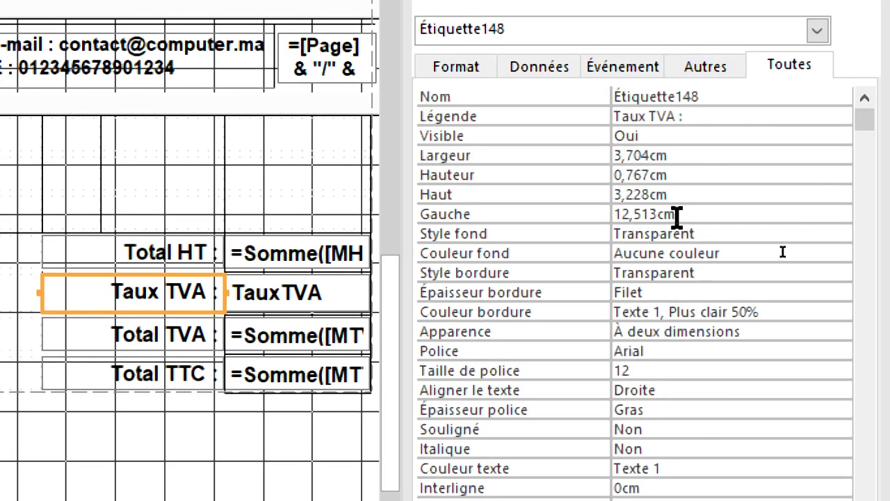
{"action": "scroll", "coordinate": [693, 266], "scroll_direction": "down", "scroll_amount": 5}
{"action": "scroll", "coordinate": [693, 266], "scroll_direction": "up", "scroll_amount": 5}
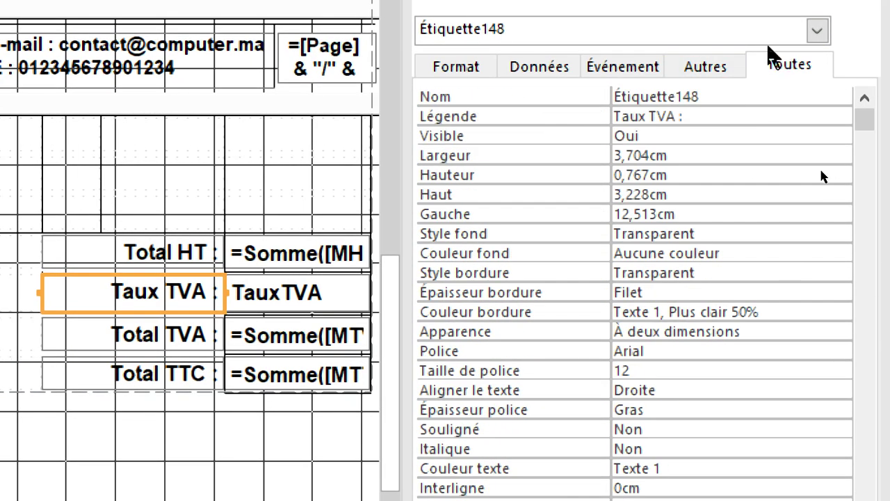
Set the Taux TVA label's left gridline style to Transparent and check the totals block in layout view.
{"action": "left_click", "coordinate": [460, 65]}
{"action": "scroll", "coordinate": [669, 292], "scroll_direction": "down", "scroll_amount": 5}
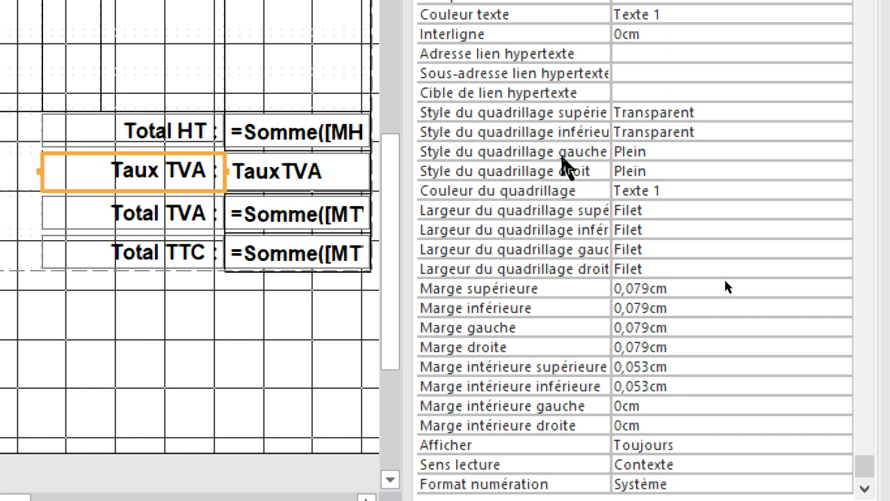
{"action": "left_click", "coordinate": [535, 155]}
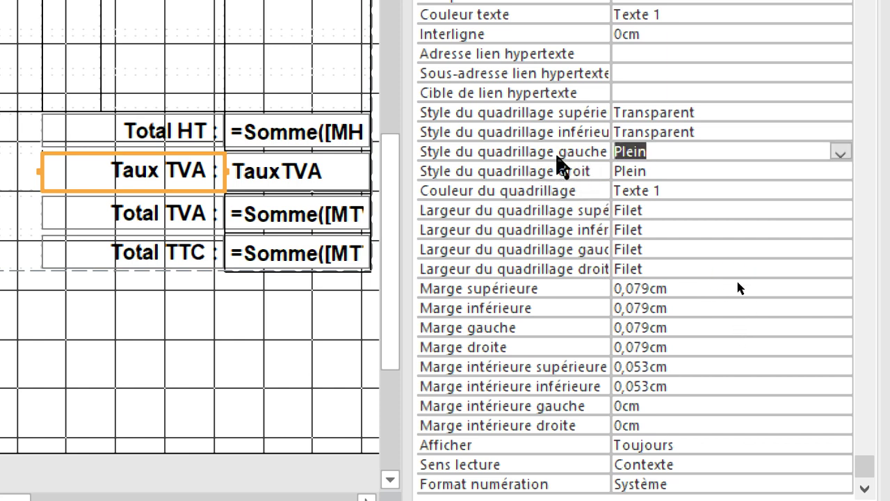
{"action": "left_click", "coordinate": [840, 152]}
{"action": "left_click", "coordinate": [668, 170]}
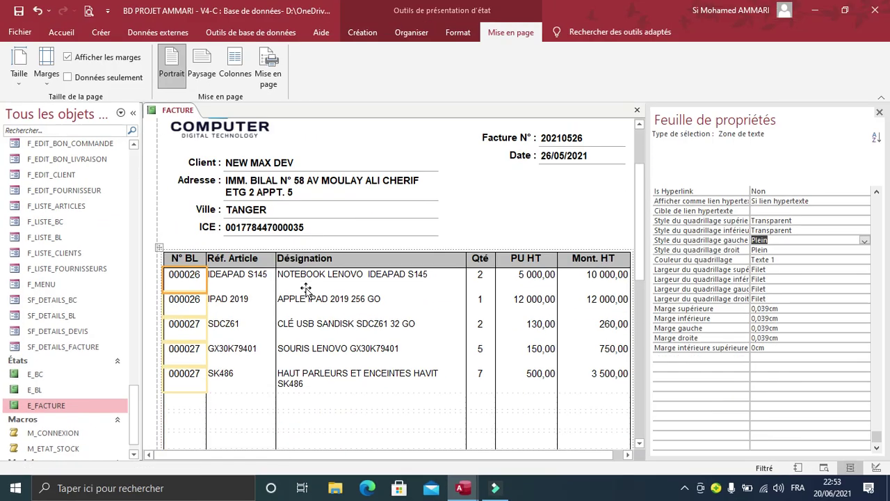
{"action": "scroll", "coordinate": [579, 87], "scroll_direction": "down", "scroll_amount": 5}
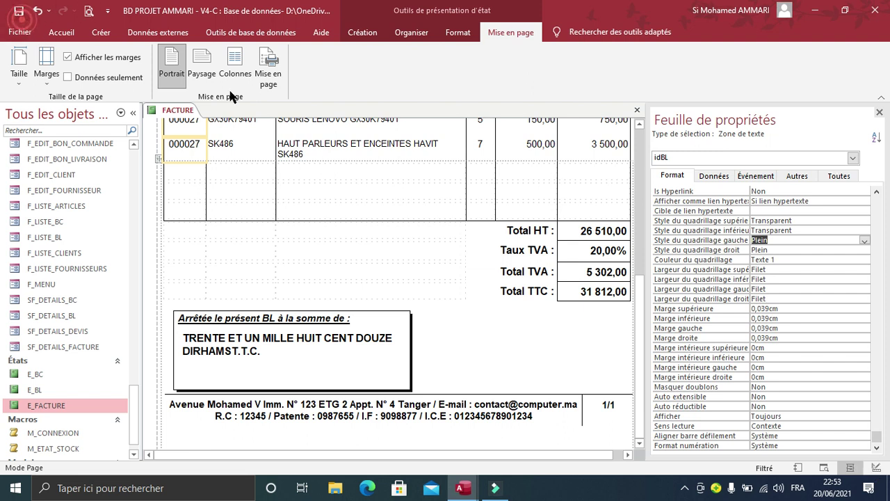
Return to design view without the property sheet and reword the amount-in-words label as "Arrêtée la présente facture à la somme de :".
{"action": "left_click", "coordinate": [876, 466]}
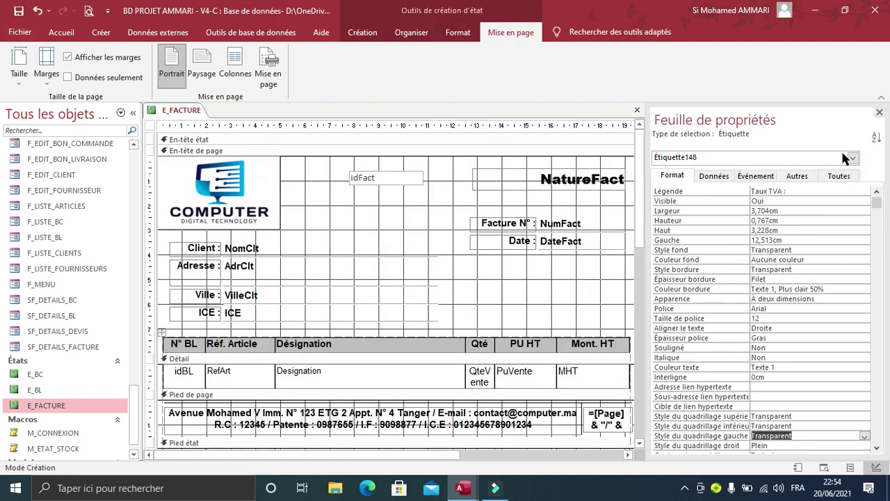
{"action": "left_click", "coordinate": [878, 112]}
{"action": "scroll", "coordinate": [754, 231], "scroll_direction": "down", "scroll_amount": 5}
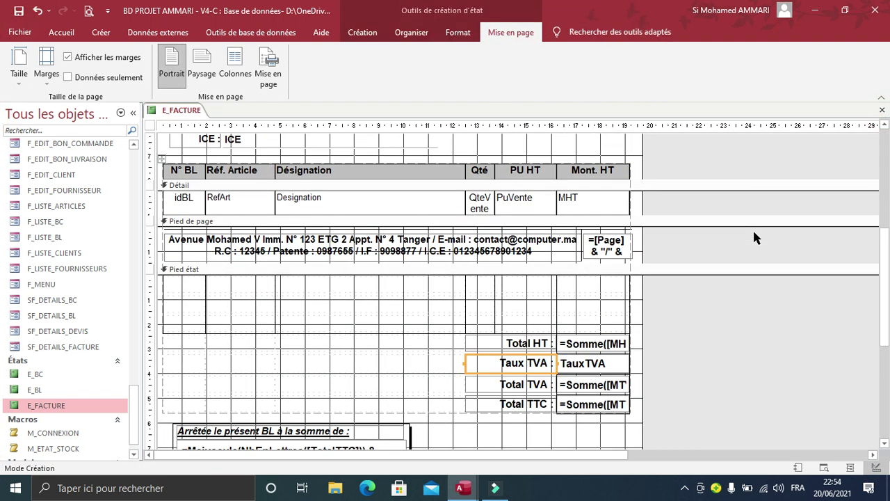
{"action": "left_click", "coordinate": [731, 312]}
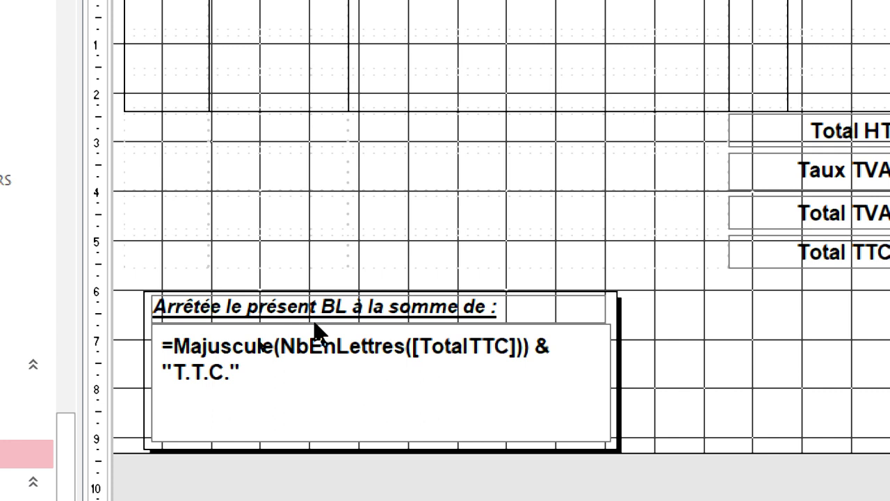
{"action": "left_click", "coordinate": [275, 310]}
{"action": "left_click", "coordinate": [277, 306]}
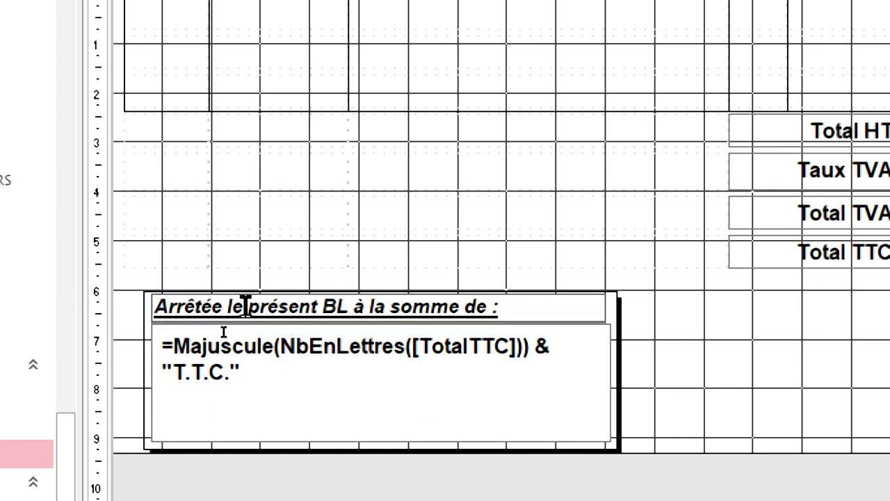
{"action": "left_click", "coordinate": [242, 306]}
{"action": "key", "text": "BackSpace"}
{"action": "type", "text": "a"}
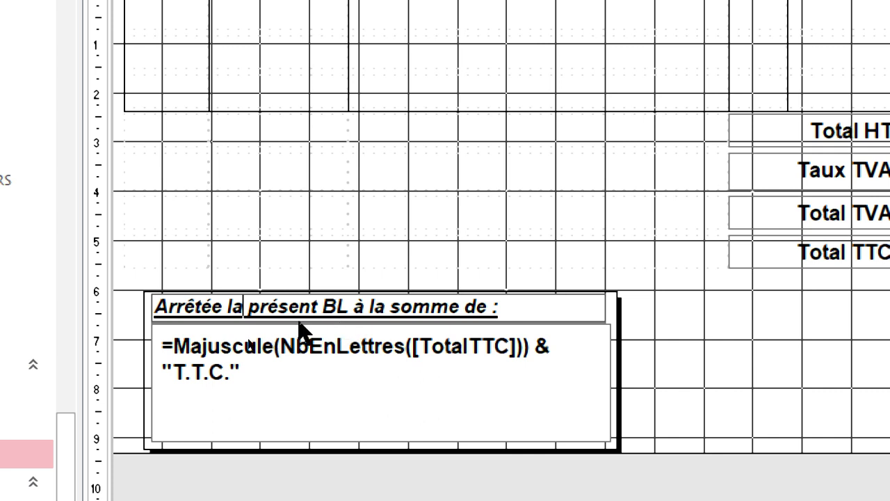
{"action": "left_click", "coordinate": [317, 306]}
{"action": "type", "text": "e"}
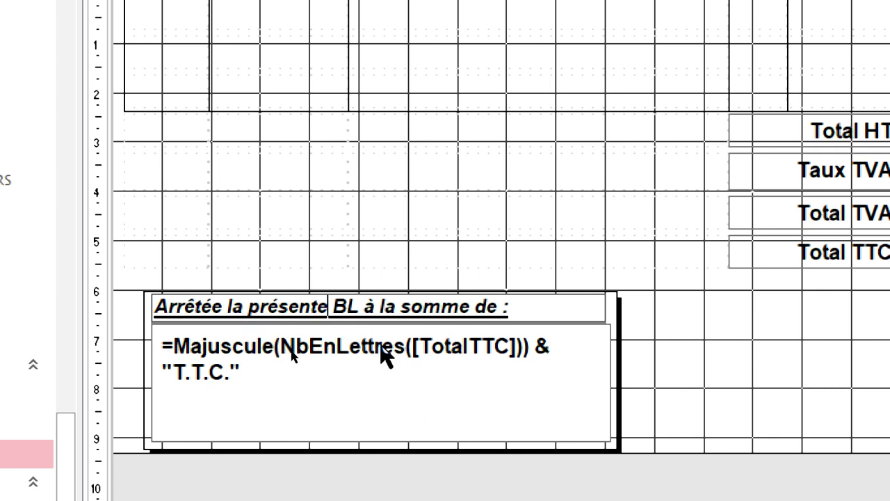
{"action": "double_click", "coordinate": [347, 307]}
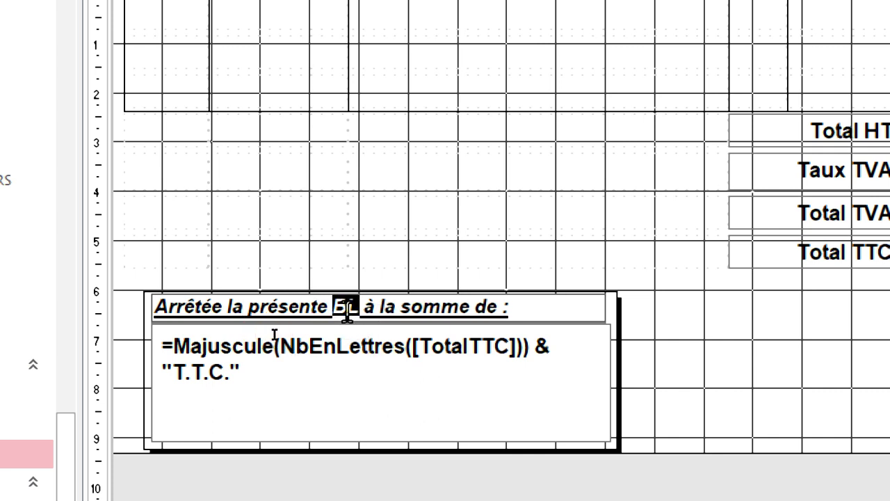
{"action": "type", "text": "facture"}
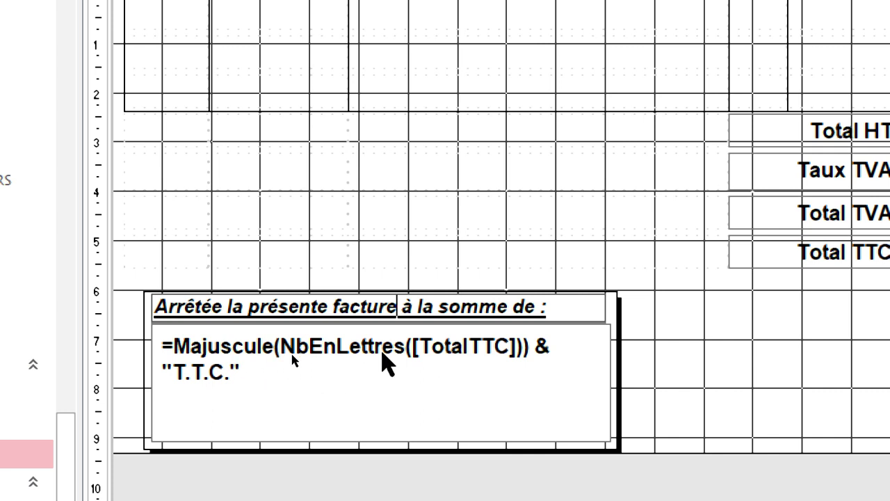
Insert a space before T.T.C. inside the quoted text of the amount-in-words expression.
{"action": "left_click", "coordinate": [201, 380]}
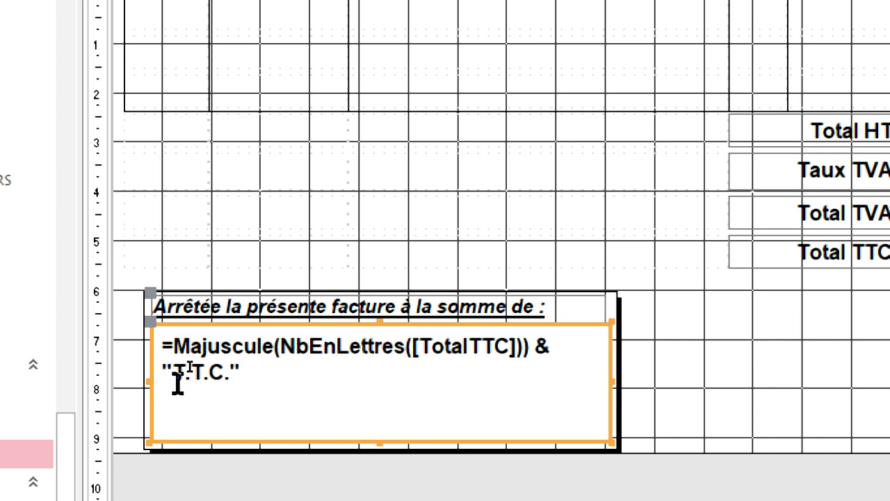
{"action": "left_click", "coordinate": [178, 370]}
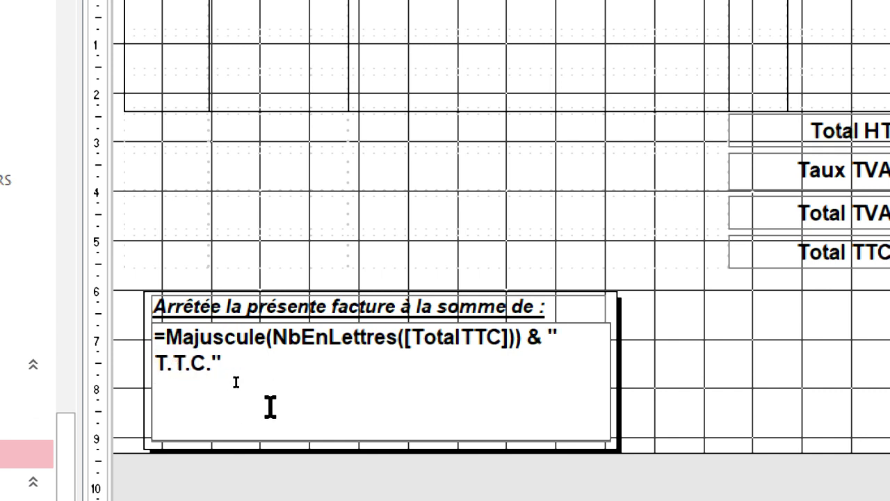
{"action": "key", "text": "Escape"}
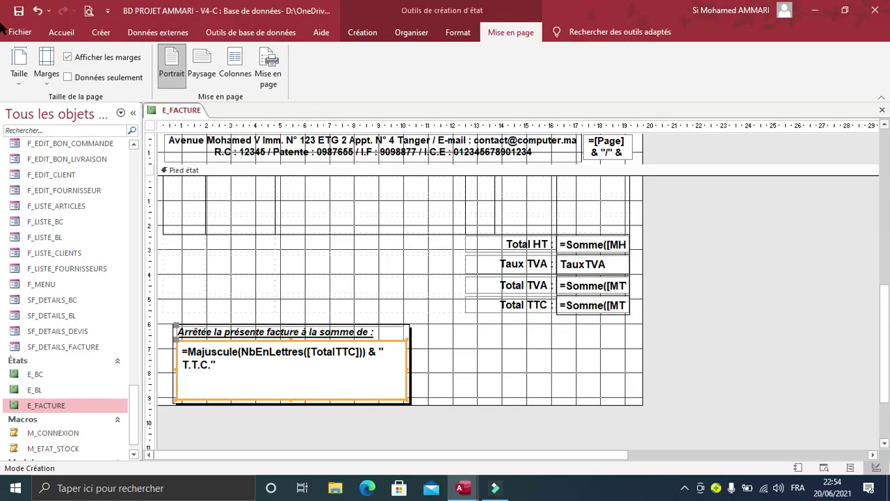
Check the whole invoice in layout view and print preview, including the reworded label and the amount in words.
{"action": "left_click", "coordinate": [850, 467]}
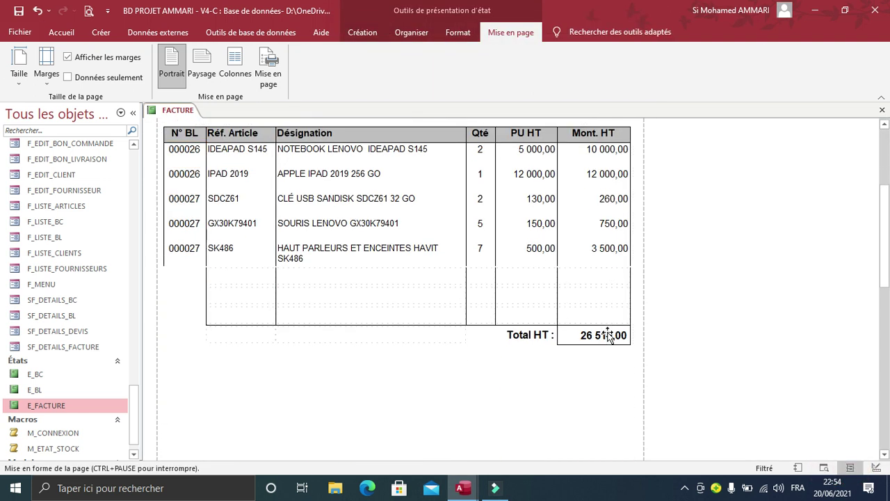
{"action": "scroll", "coordinate": [606, 348], "scroll_direction": "down", "scroll_amount": 3}
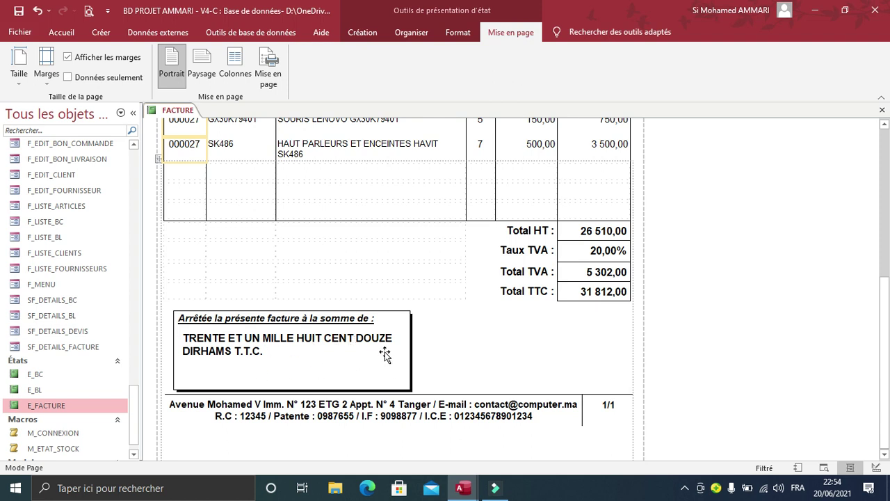
{"action": "scroll", "coordinate": [386, 353], "scroll_direction": "up", "scroll_amount": 8}
{"action": "scroll", "coordinate": [385, 353], "scroll_direction": "down", "scroll_amount": 3}
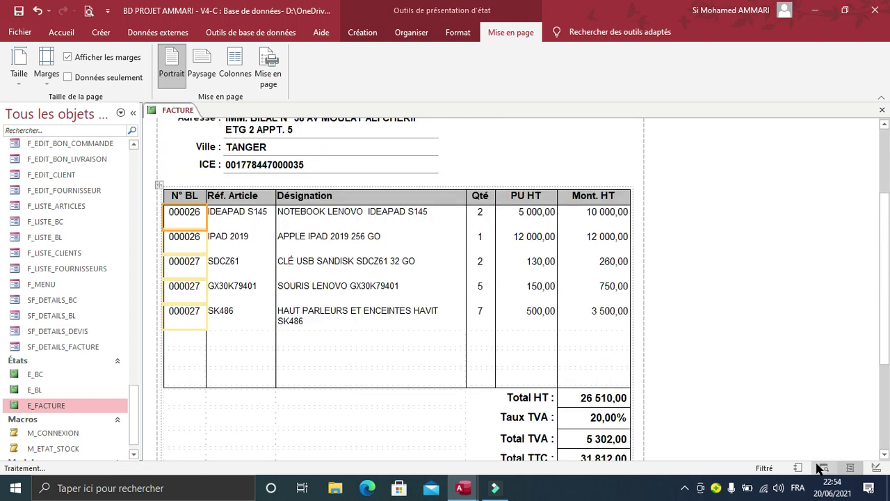
{"action": "left_click", "coordinate": [820, 468]}
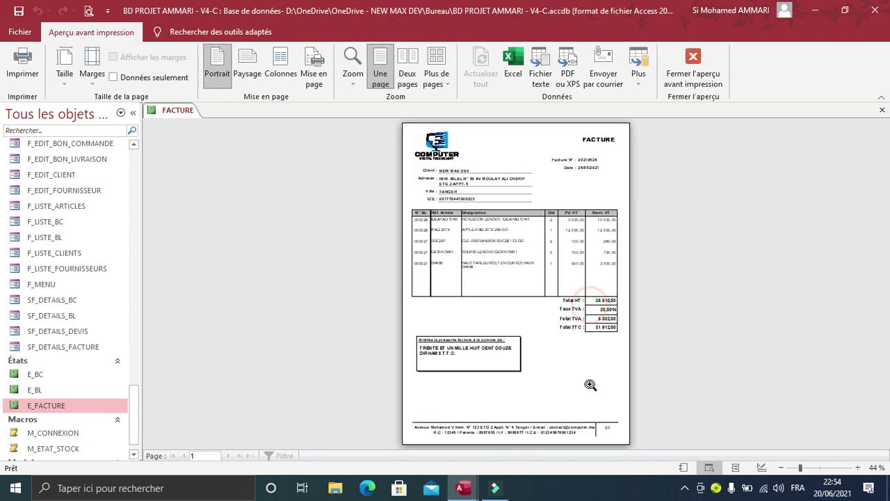
{"action": "left_click", "coordinate": [590, 384]}
{"action": "scroll", "coordinate": [463, 373], "scroll_direction": "down", "scroll_amount": 3}
{"action": "scroll", "coordinate": [459, 373], "scroll_direction": "up", "scroll_amount": 3}
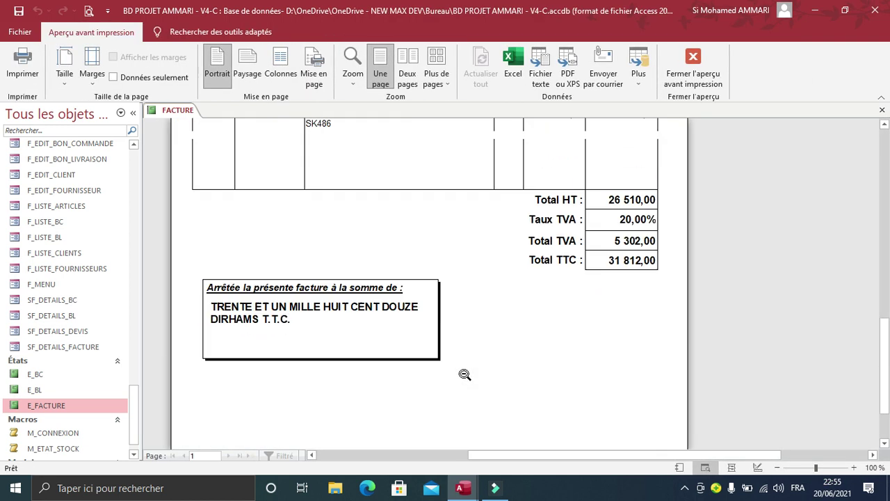
{"action": "scroll", "coordinate": [464, 374], "scroll_direction": "up", "scroll_amount": 5}
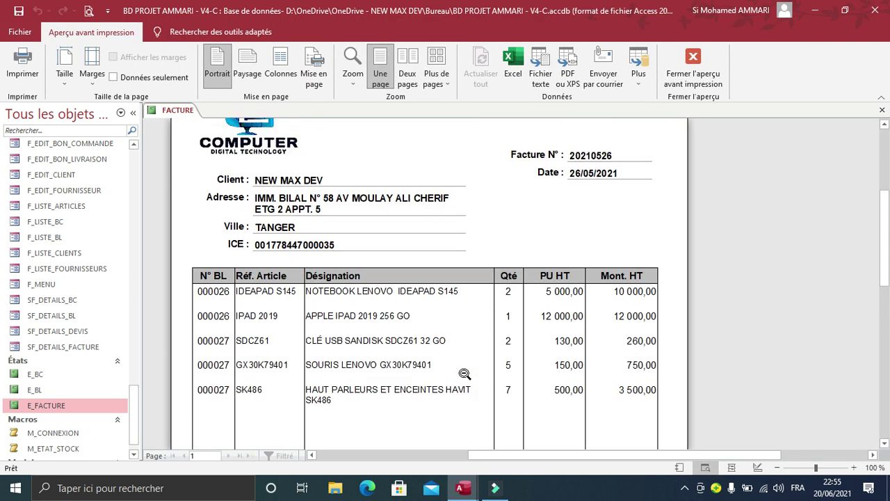
{"action": "scroll", "coordinate": [465, 375], "scroll_direction": "up", "scroll_amount": 1}
{"action": "scroll", "coordinate": [465, 374], "scroll_direction": "down", "scroll_amount": 6}
{"action": "scroll", "coordinate": [465, 375], "scroll_direction": "up", "scroll_amount": 6}
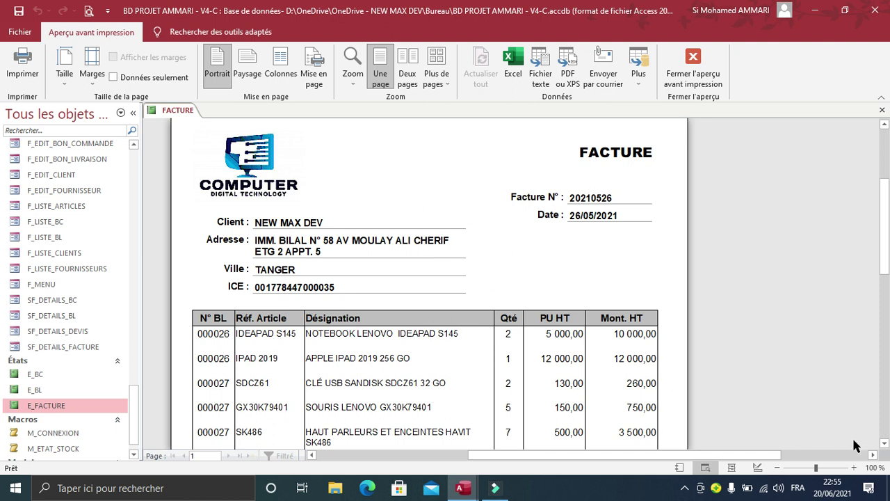
In the report's data properties, set Filtrer sur chargement to Non and clear the Filtre, closing the E_FACTURE report when done.
{"action": "left_click", "coordinate": [757, 468]}
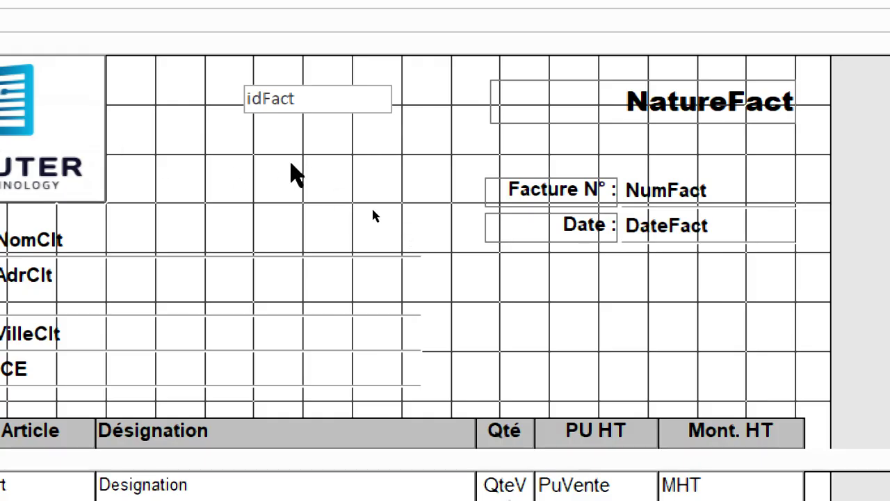
{"action": "right_click", "coordinate": [292, 167]}
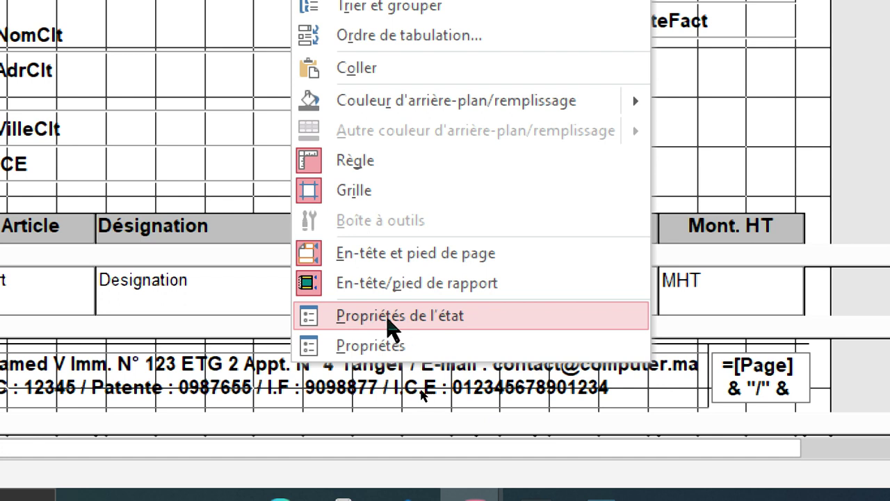
{"action": "left_click", "coordinate": [392, 327]}
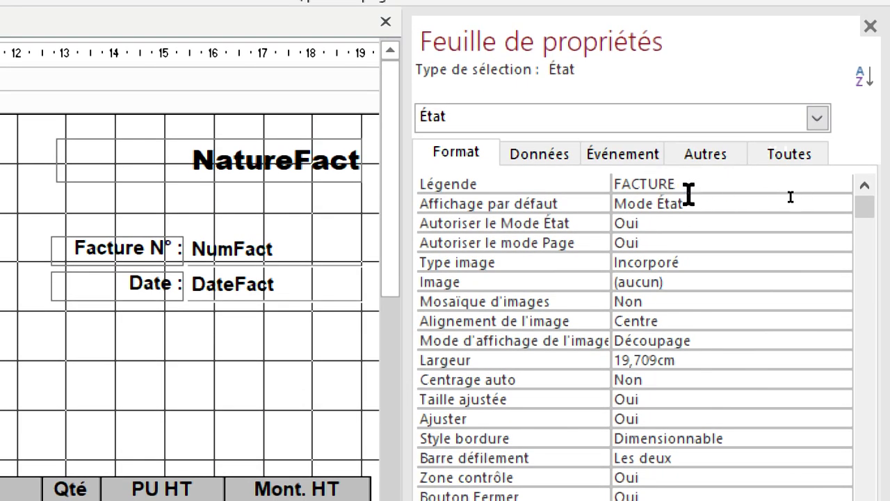
{"action": "left_click", "coordinate": [534, 157]}
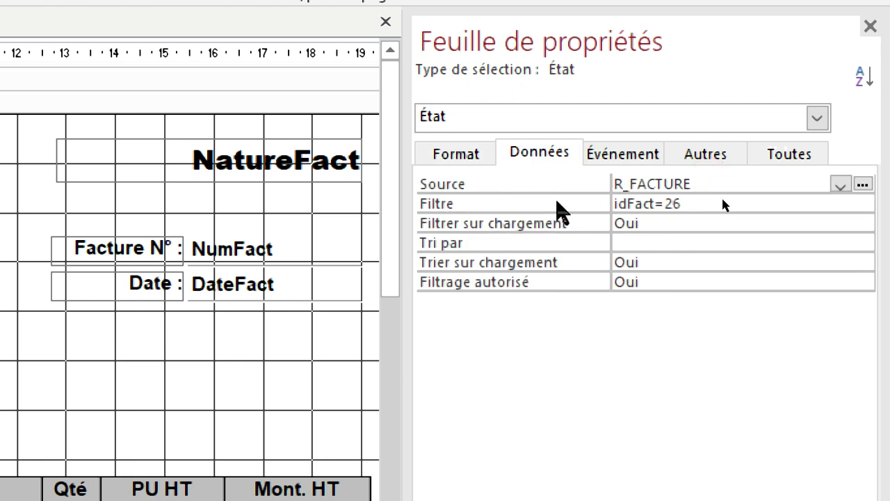
{"action": "left_click", "coordinate": [584, 221]}
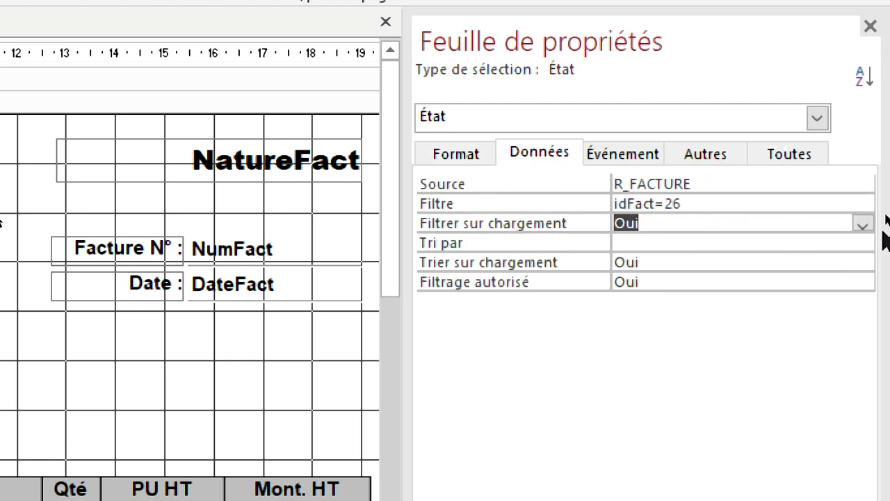
{"action": "left_click", "coordinate": [863, 223]}
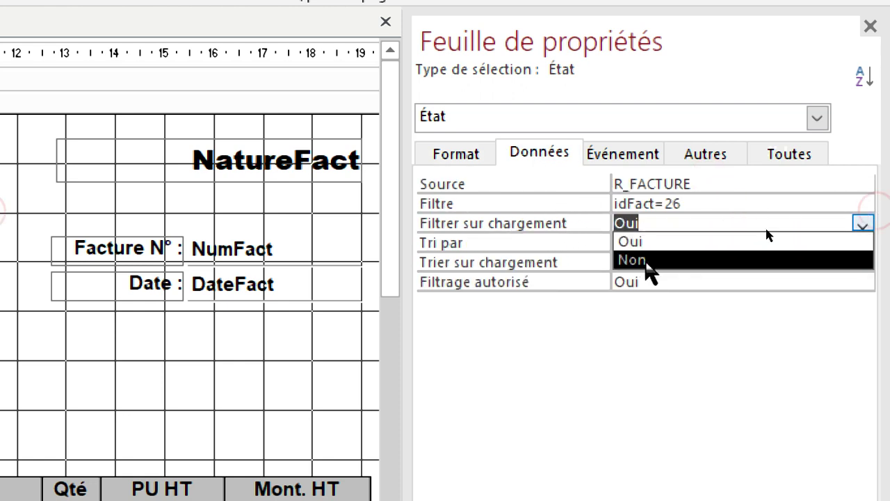
{"action": "left_click", "coordinate": [705, 202]}
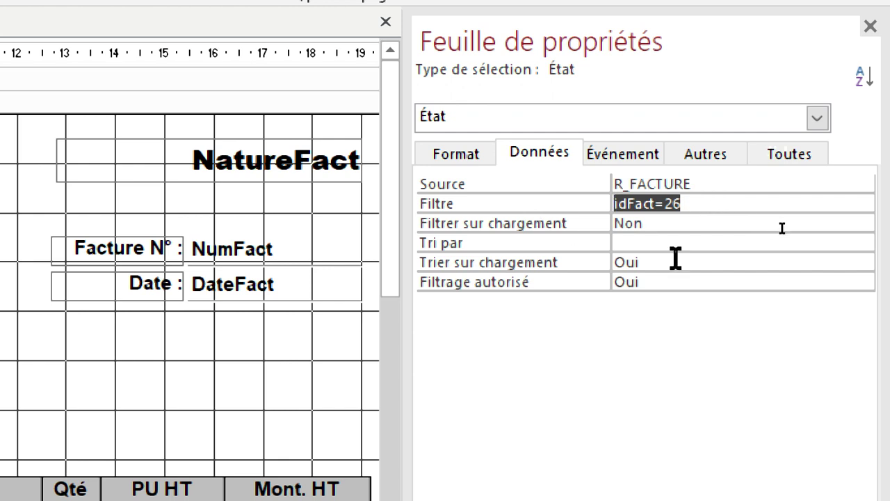
{"action": "key", "text": "Delete"}
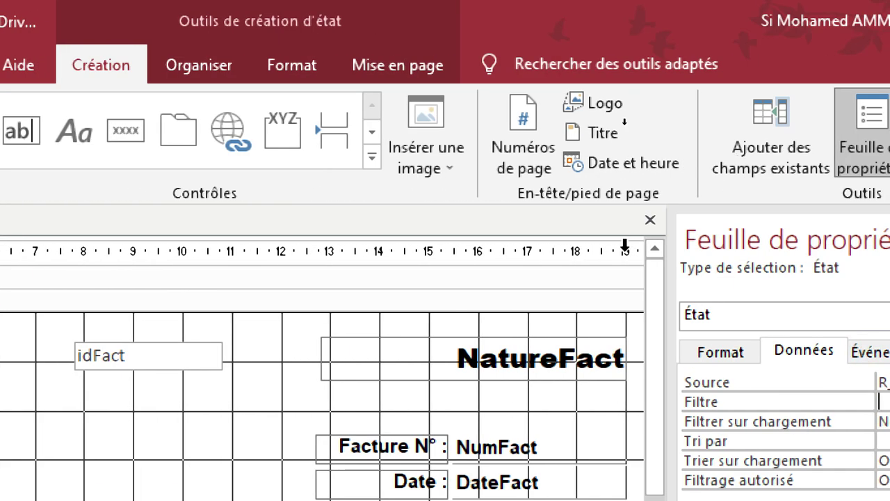
{"action": "left_click", "coordinate": [786, 220]}
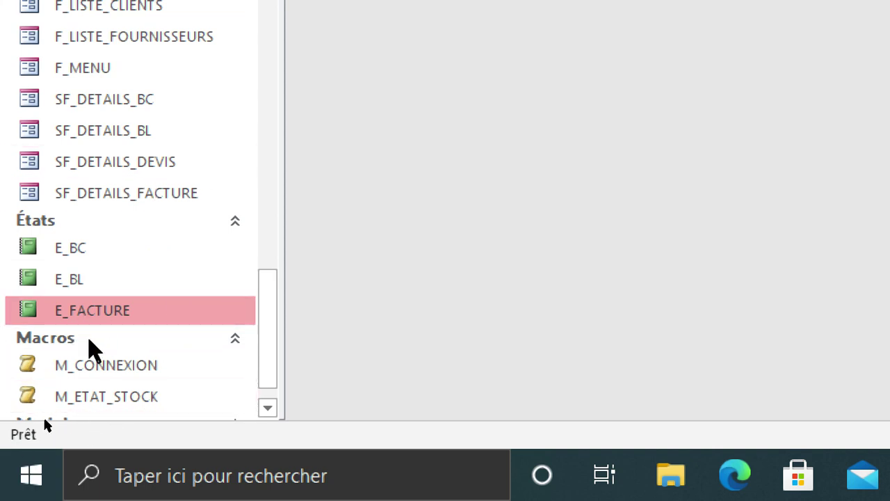
In the E_BL report's design, insert a space before T.T.C. in the amount-in-words expression, and save and close the report.
{"action": "left_click", "coordinate": [66, 287]}
{"action": "right_click", "coordinate": [72, 285]}
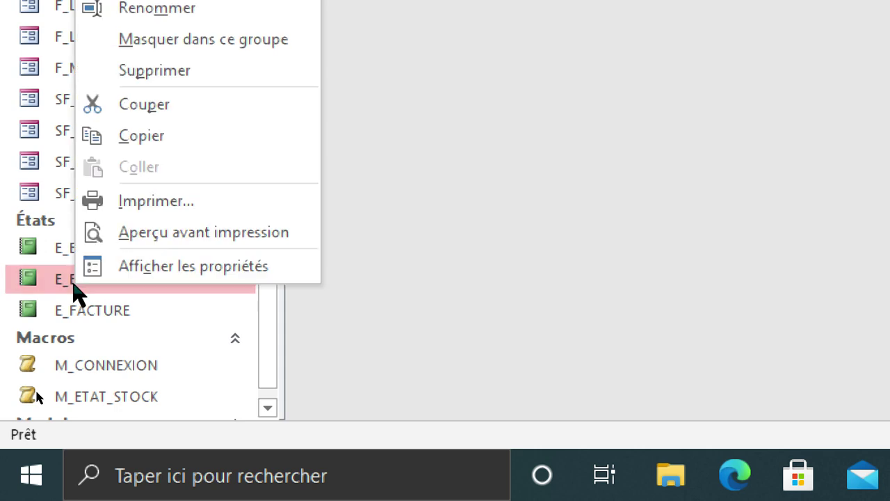
{"action": "left_click", "coordinate": [143, 196]}
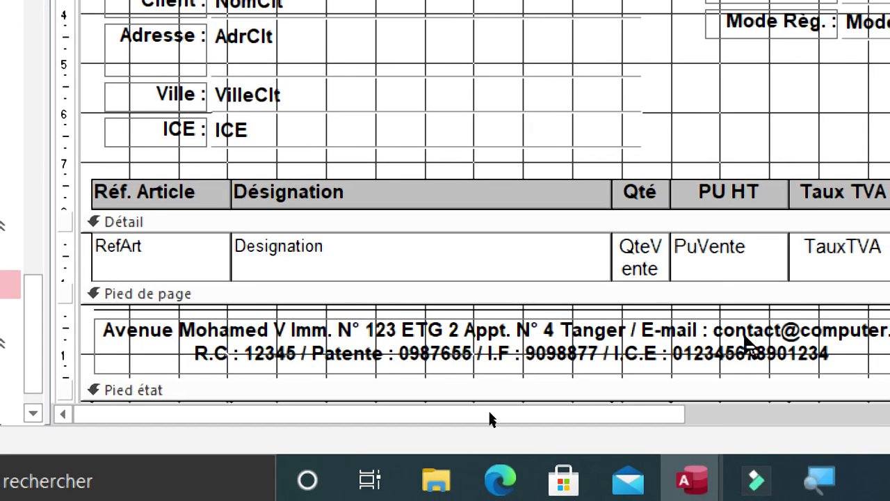
{"action": "scroll", "coordinate": [785, 406], "scroll_direction": "down", "scroll_amount": 5}
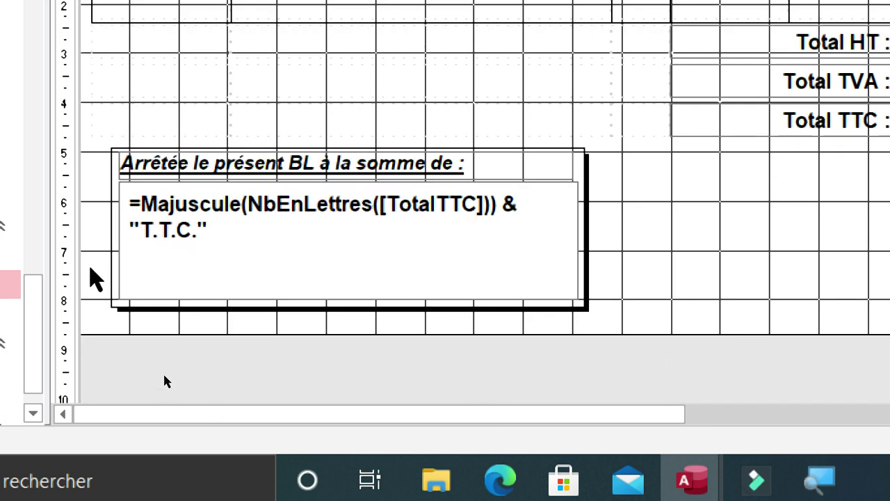
{"action": "left_click", "coordinate": [147, 232]}
{"action": "left_click", "coordinate": [149, 230]}
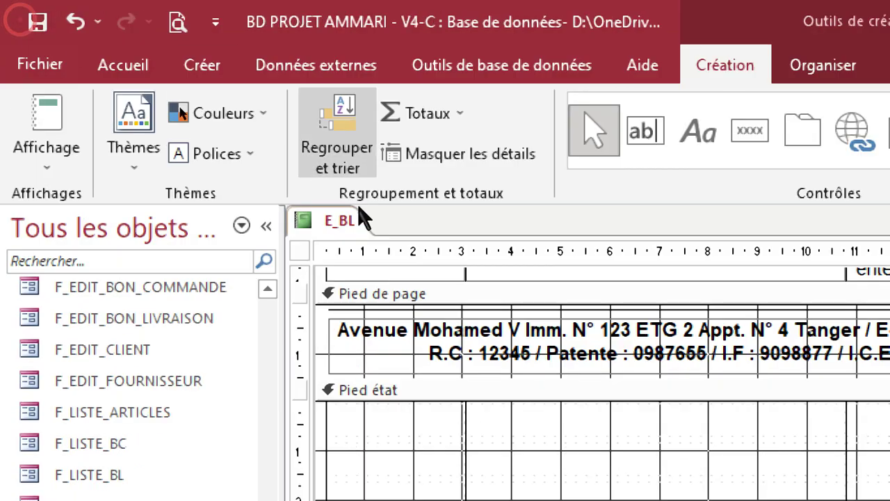
{"action": "right_click", "coordinate": [338, 223]}
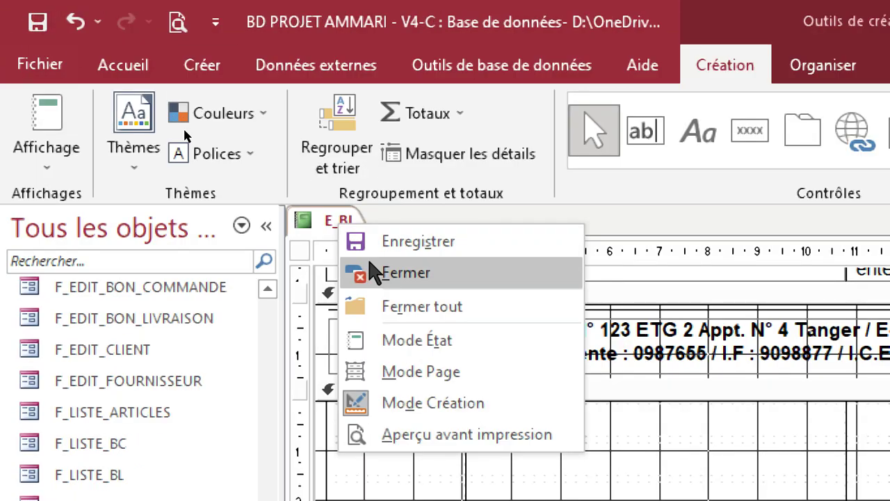
{"action": "left_click", "coordinate": [376, 273]}
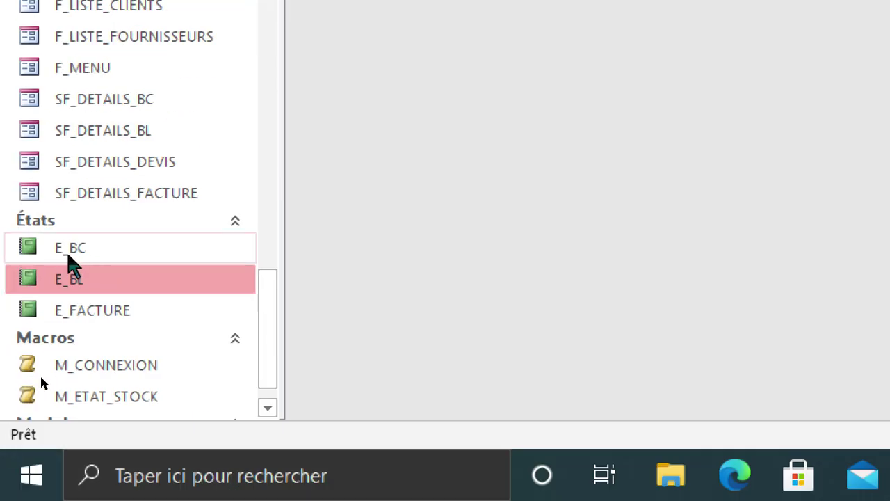
Open the E_BC report in design view and insert a space before T.T.C. inside the quoted text of the amount-in-words expression.
{"action": "left_click", "coordinate": [70, 256]}
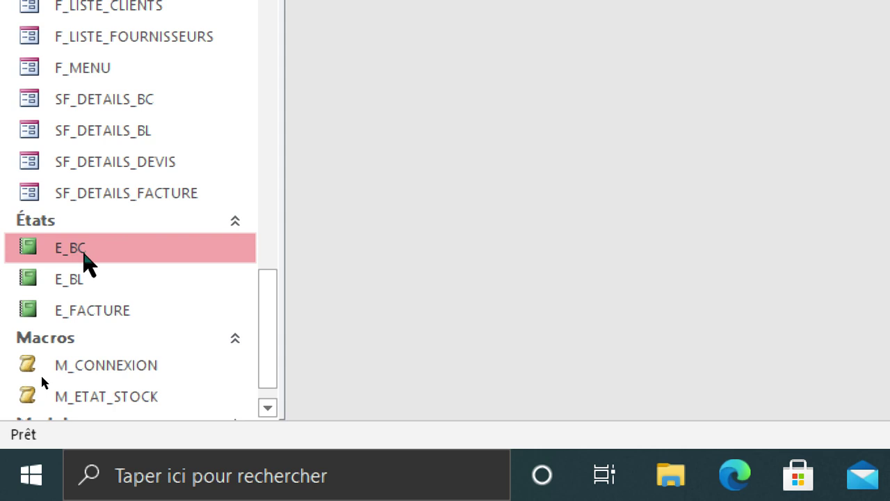
{"action": "right_click", "coordinate": [83, 261]}
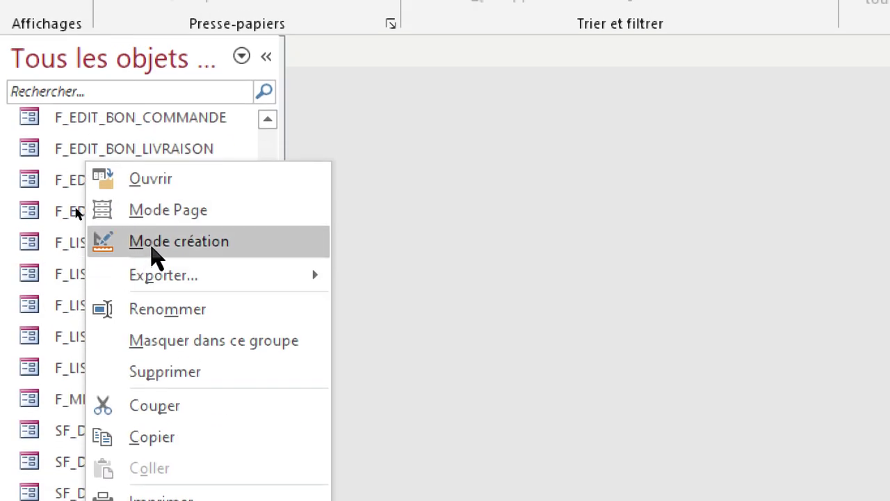
{"action": "left_click", "coordinate": [155, 244]}
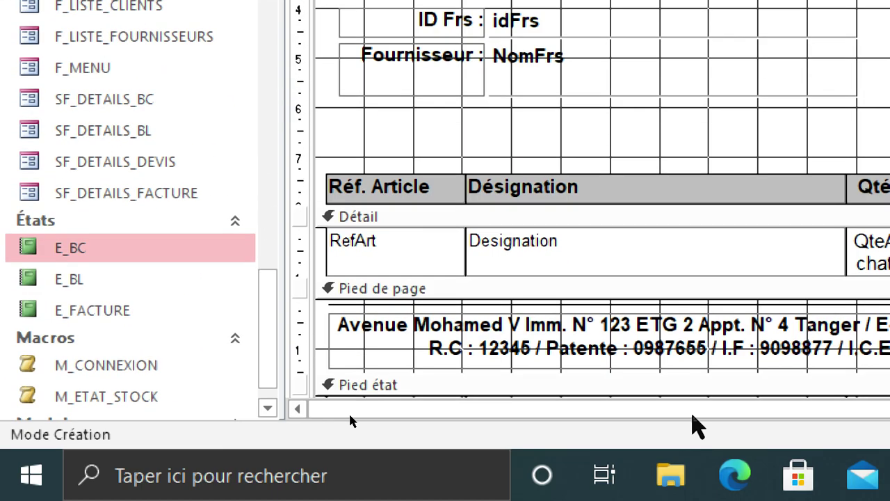
{"action": "scroll", "coordinate": [348, 412], "scroll_direction": "down", "scroll_amount": 3}
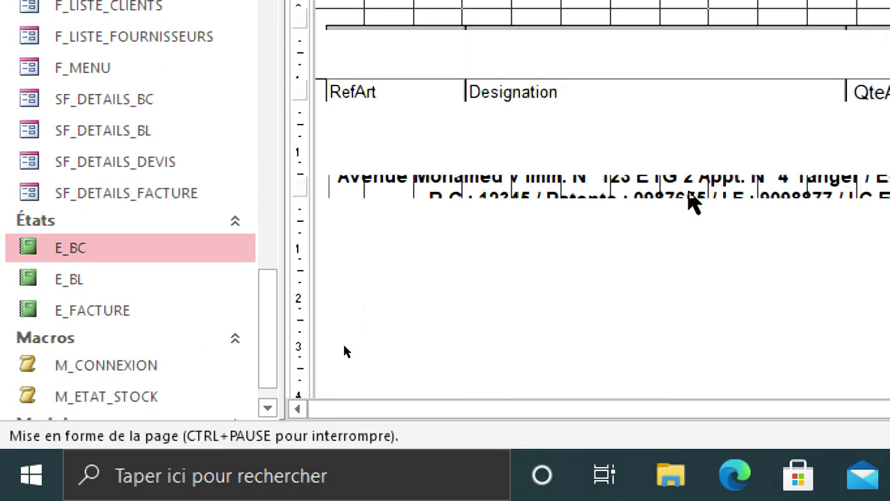
{"action": "scroll", "coordinate": [346, 352], "scroll_direction": "down", "scroll_amount": 5}
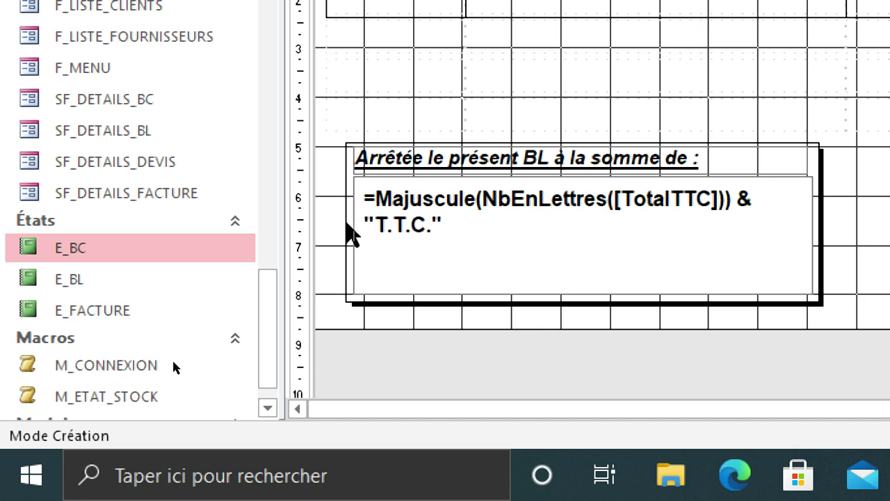
{"action": "left_click", "coordinate": [378, 222]}
{"action": "left_click", "coordinate": [379, 223]}
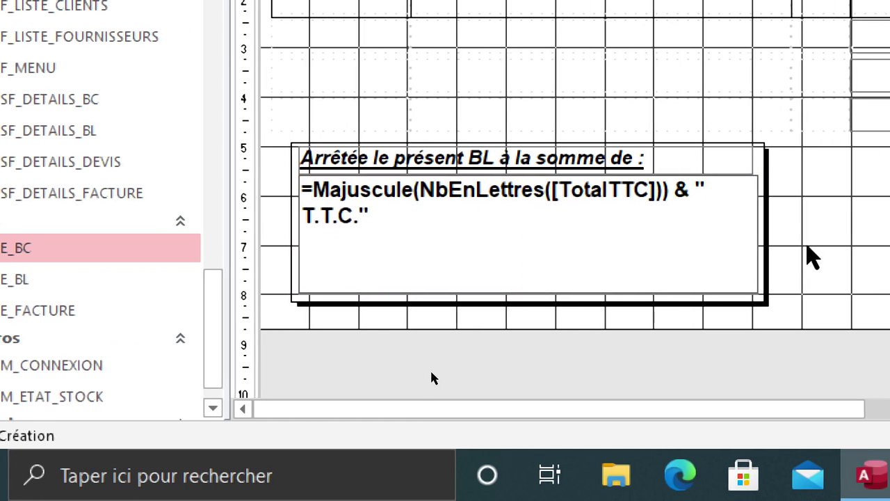
{"action": "left_click", "coordinate": [808, 254]}
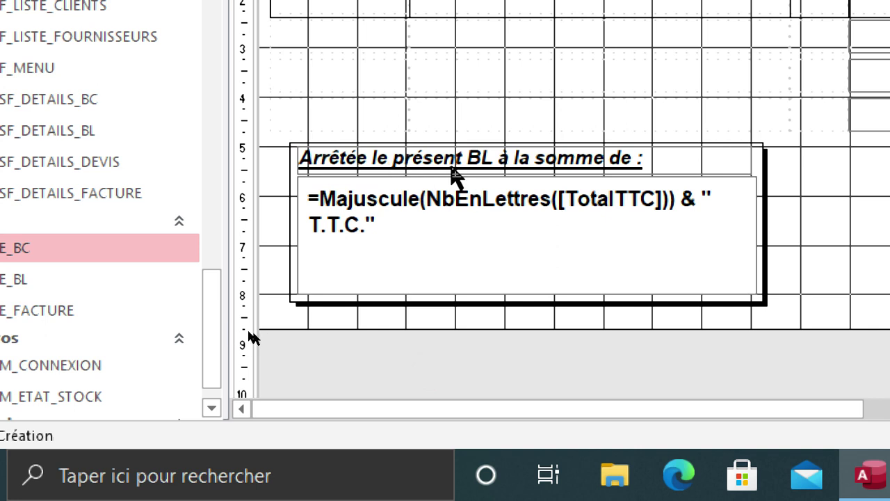
Change BL to BC in the label above the amount in words so it reads "Arrêtée le présent BC à la somme de :", and close the report.
{"action": "left_click", "coordinate": [484, 162]}
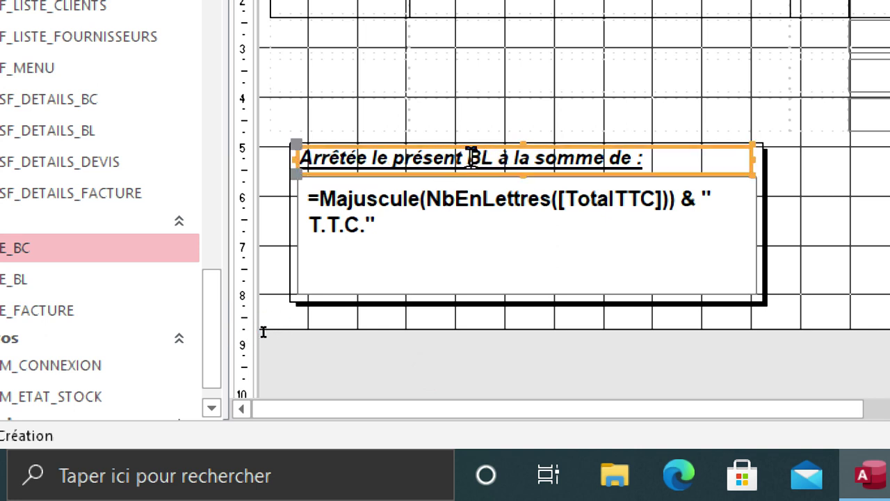
{"action": "left_click", "coordinate": [491, 163]}
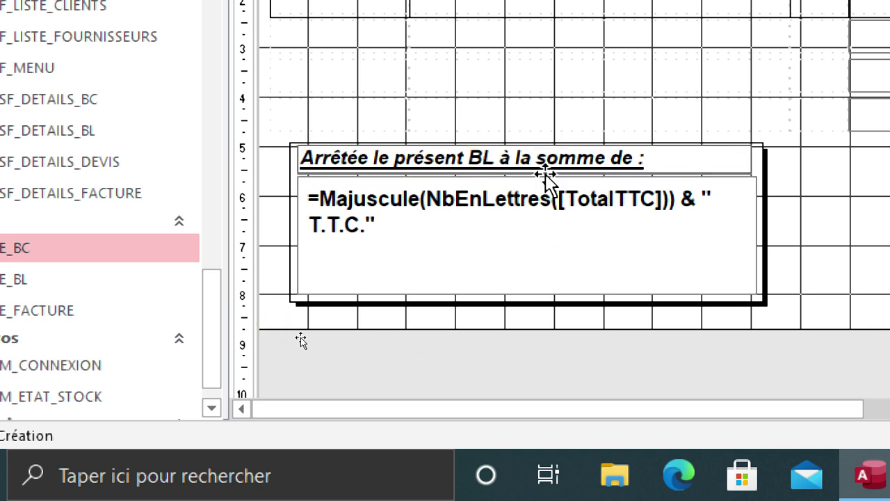
{"action": "key", "text": "Delete"}
{"action": "type", "text": "c"}
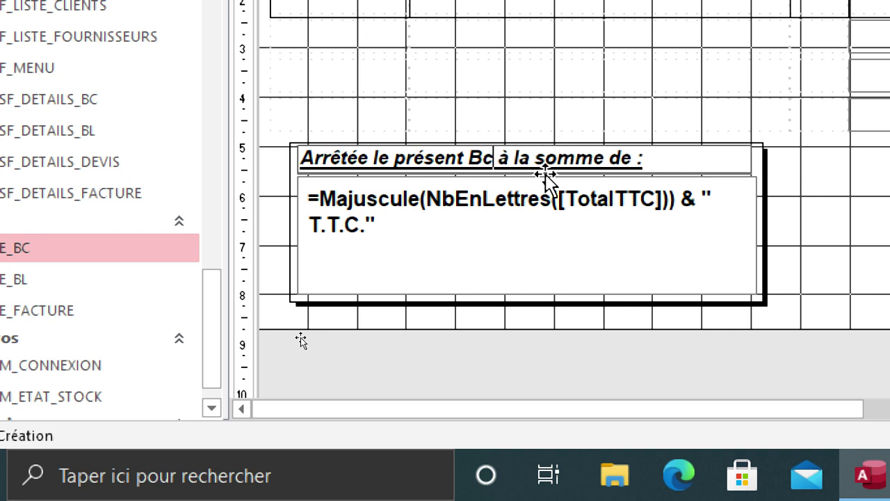
{"action": "key", "text": "BackSpace"}
{"action": "type", "text": "C"}
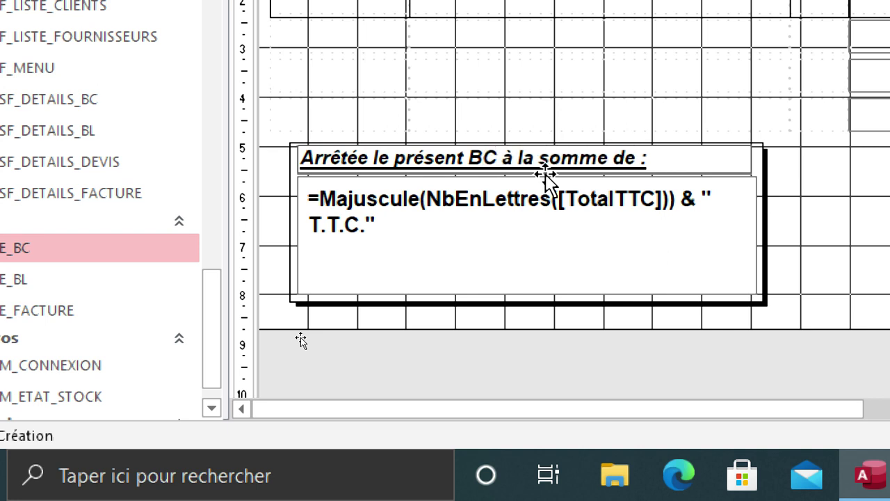
{"action": "left_click", "coordinate": [546, 174]}
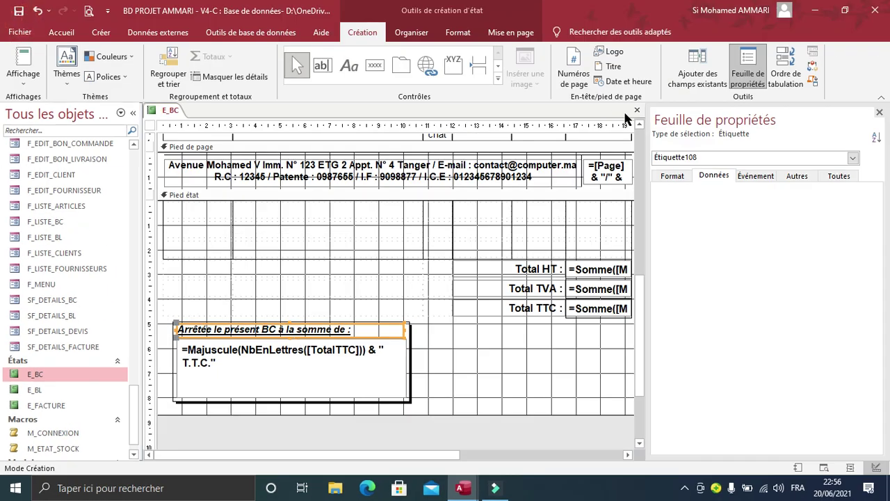
{"action": "left_click", "coordinate": [638, 112]}
Open the E_FACTURE report and check the full invoice, from the totals and amount in words back up through the item lines.
{"action": "scroll", "coordinate": [108, 386], "scroll_direction": "down", "scroll_amount": 1}
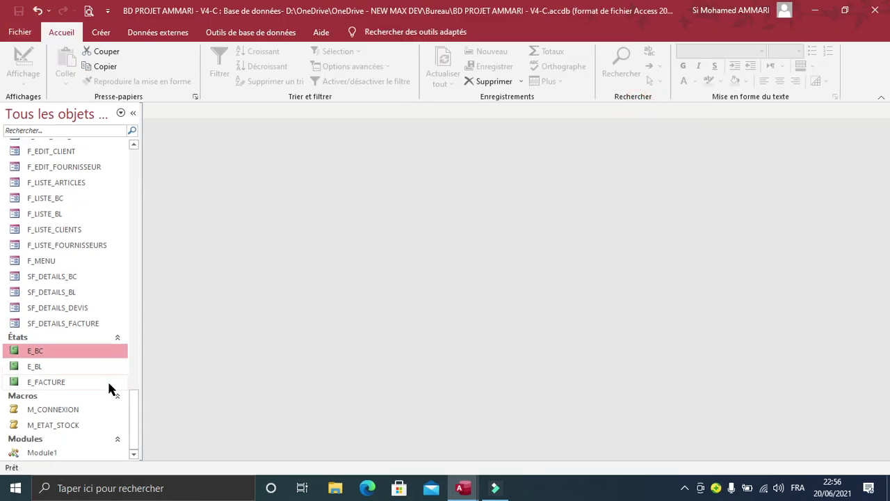
{"action": "scroll", "coordinate": [104, 378], "scroll_direction": "up", "scroll_amount": 20}
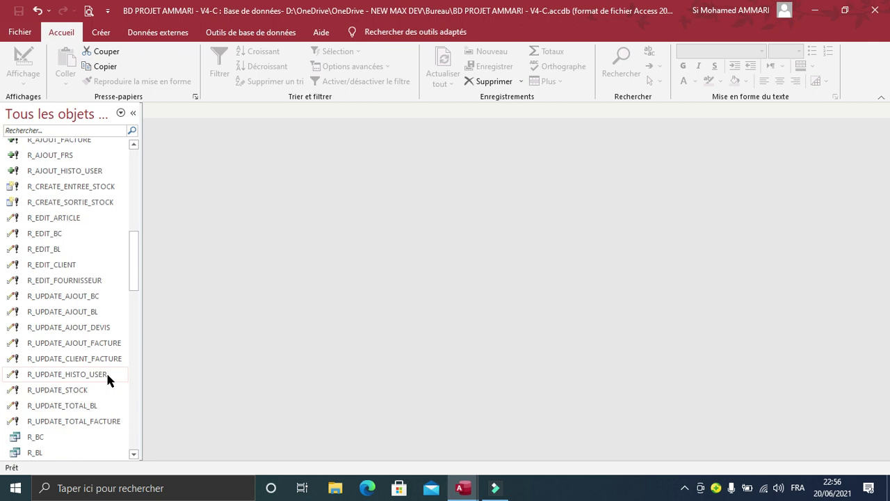
{"action": "scroll", "coordinate": [108, 379], "scroll_direction": "up", "scroll_amount": 2}
{"action": "scroll", "coordinate": [112, 372], "scroll_direction": "down", "scroll_amount": 16}
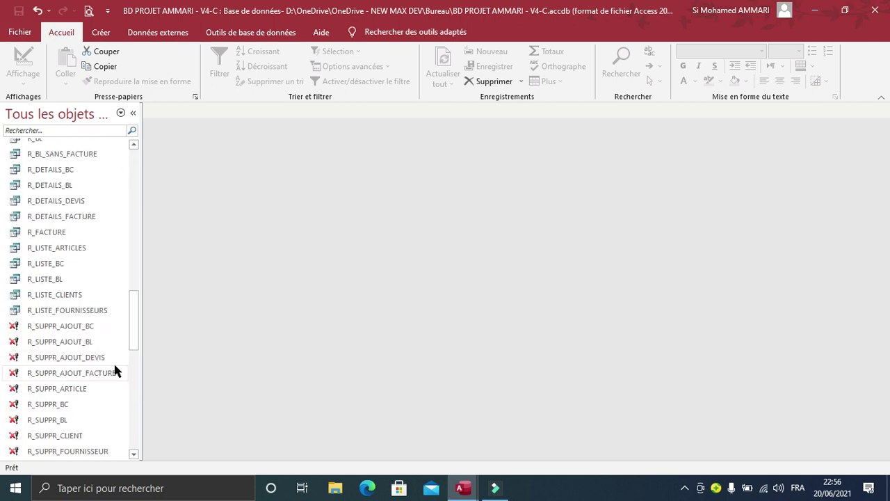
{"action": "scroll", "coordinate": [115, 369], "scroll_direction": "down", "scroll_amount": 5}
{"action": "left_click", "coordinate": [61, 381]}
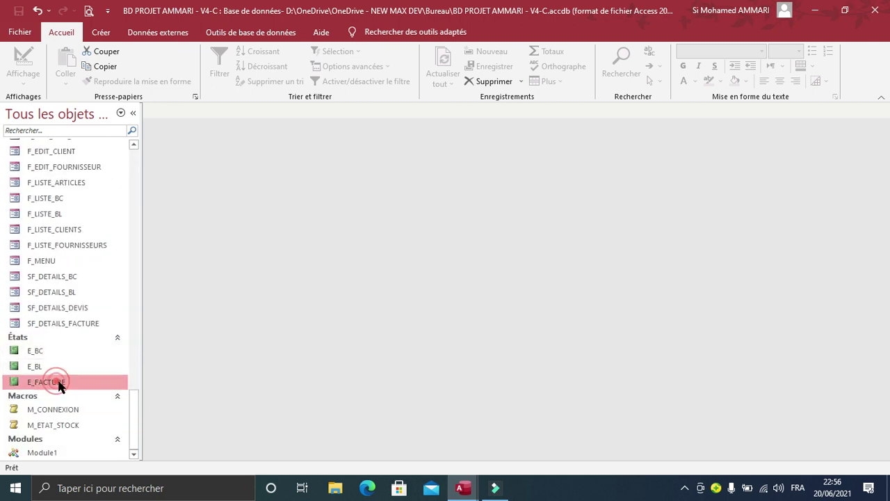
{"action": "right_click", "coordinate": [61, 382]}
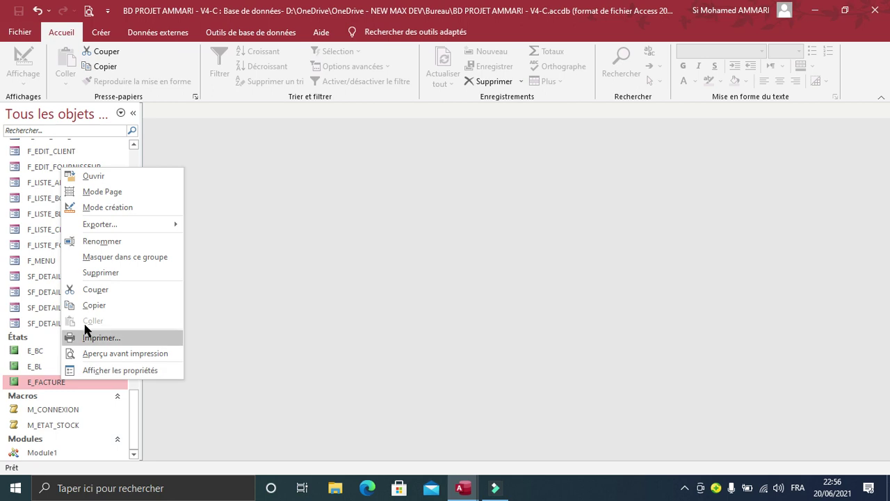
{"action": "left_click", "coordinate": [92, 175]}
{"action": "scroll", "coordinate": [0, 153], "scroll_direction": "down", "scroll_amount": 15}
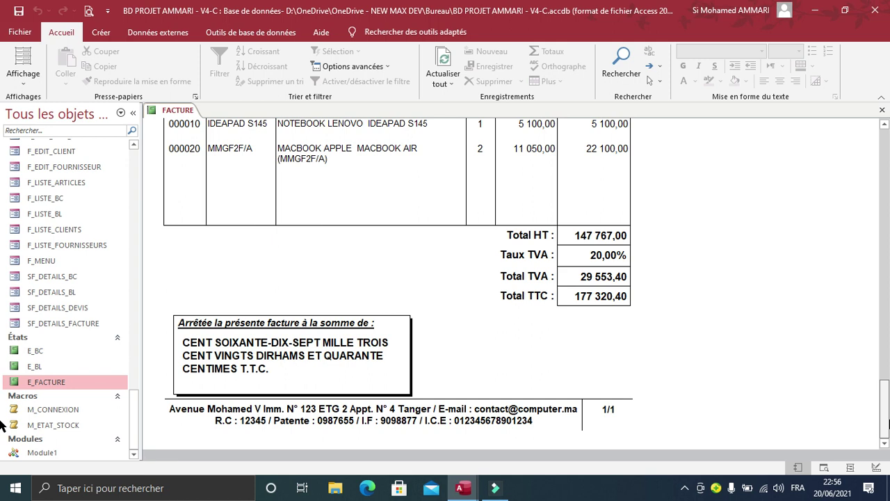
{"action": "scroll", "coordinate": [874, 276], "scroll_direction": "up", "scroll_amount": 15}
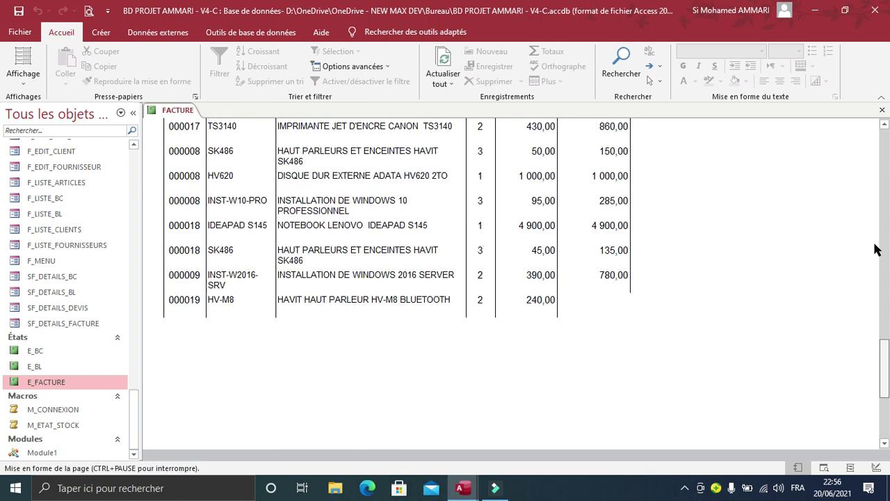
{"action": "left_click", "coordinate": [684, 487]}
{"action": "left_click", "coordinate": [672, 463]}
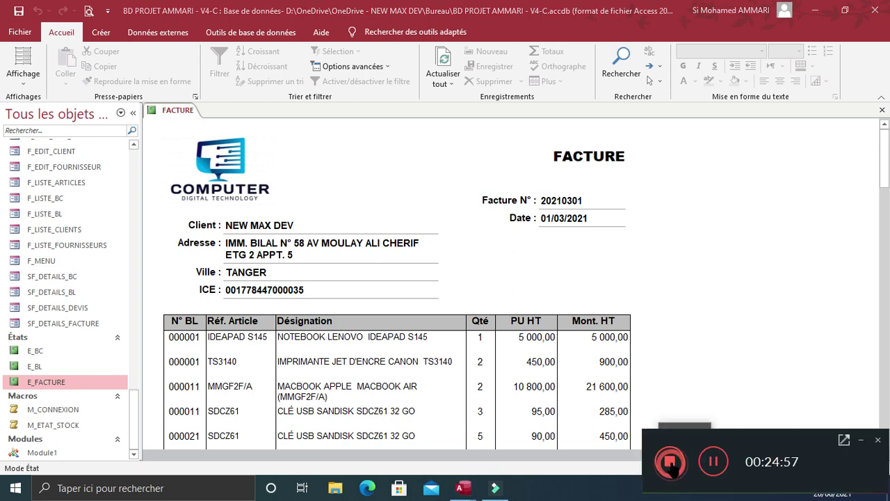